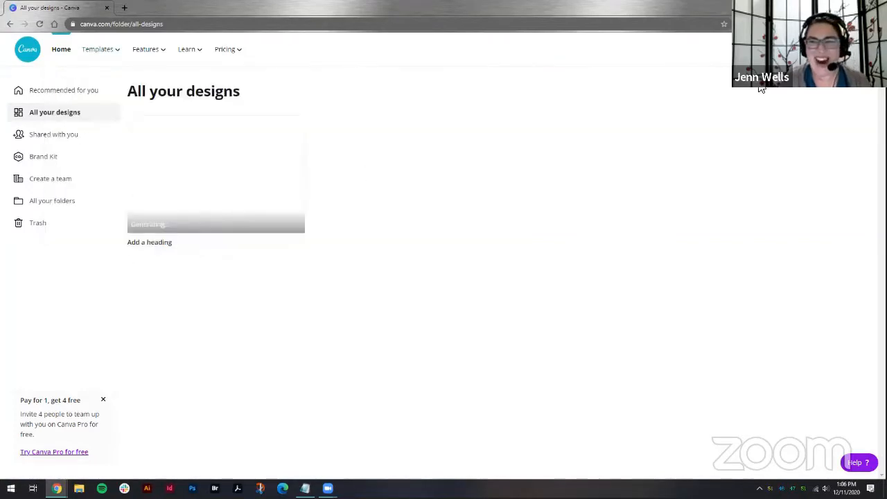
# Step: Start a new Facebook Cover design by searching the design types for "face"
pyautogui.click(793, 50)
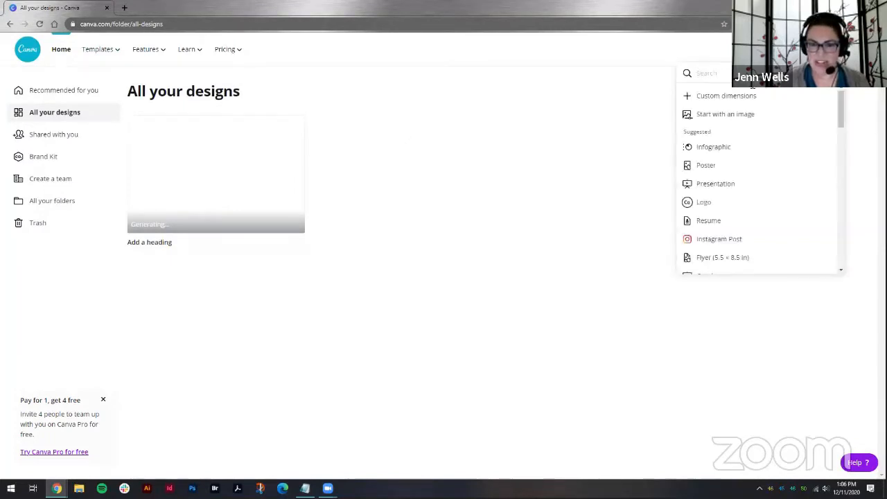
pyautogui.moveTo(839, 101)
pyautogui.mouseDown()
pyautogui.moveTo(839, 197)
pyautogui.moveTo(836, 99)
pyautogui.mouseUp()
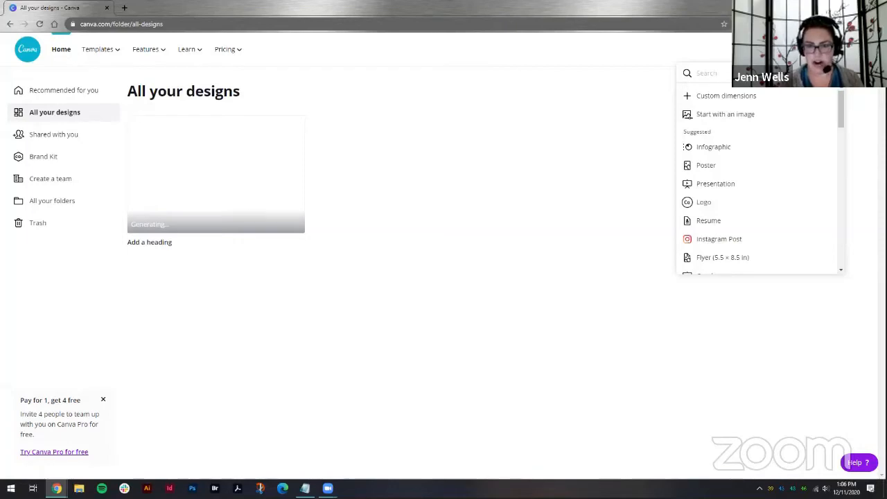
pyautogui.scroll(-1, 764, 175)
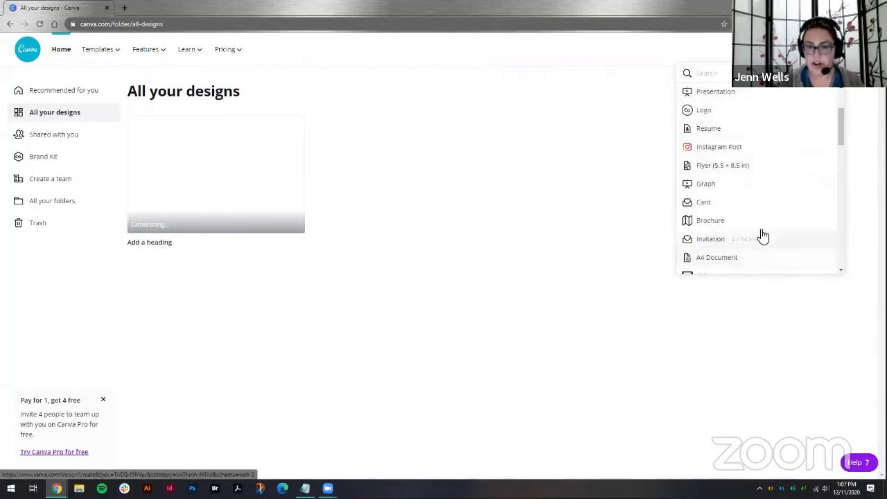
pyautogui.scroll(-1, 760, 236)
pyautogui.scroll(2, 758, 231)
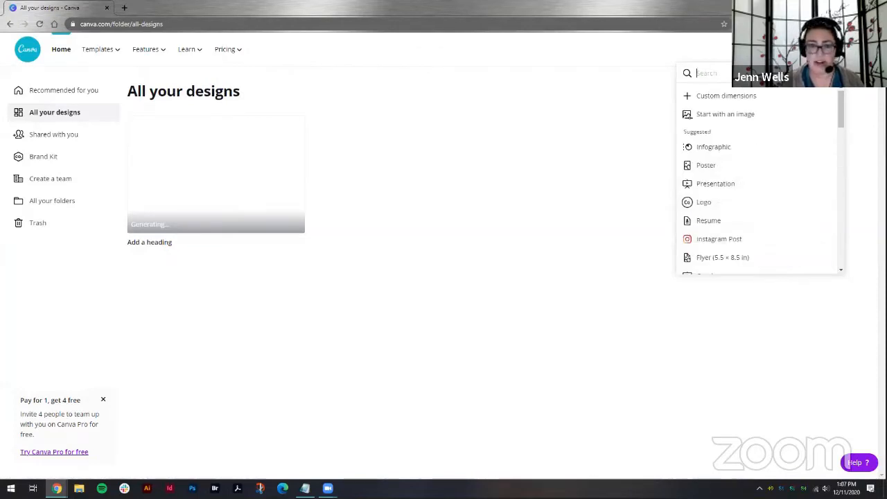
pyautogui.write('face')
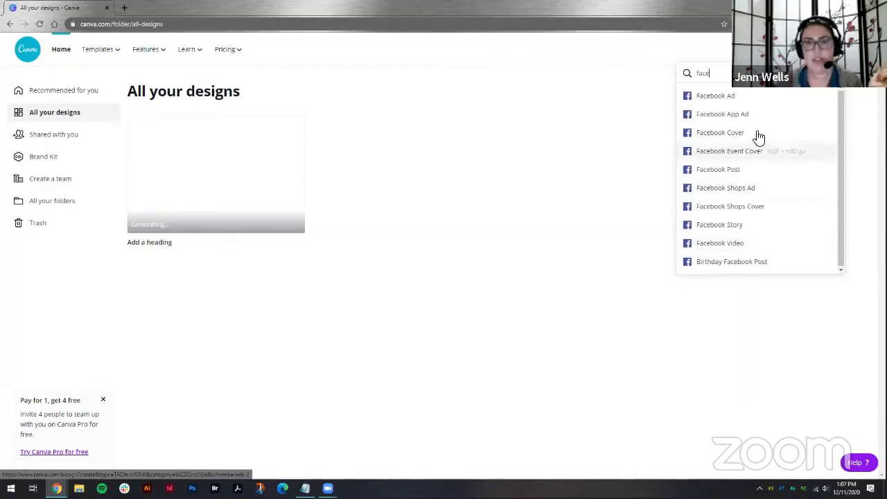
pyautogui.click(735, 134)
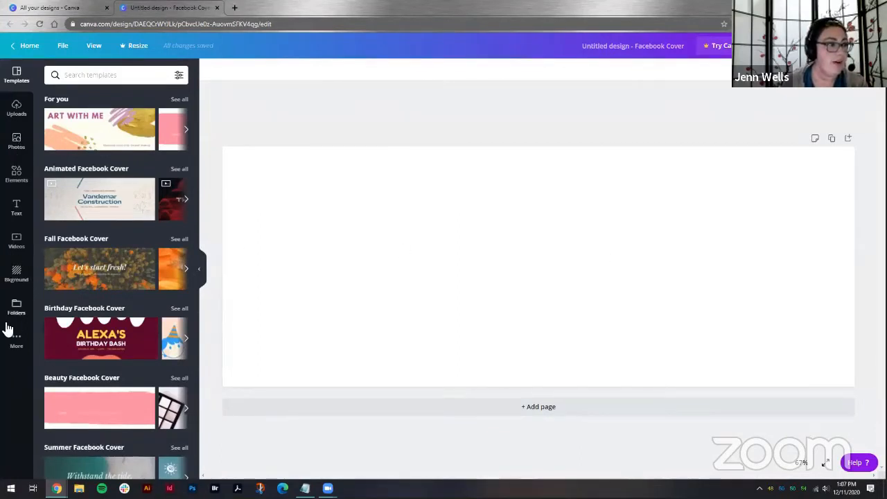
# Step: Browse the uploads and the trending stock photos available for the cover
pyautogui.click(16, 111)
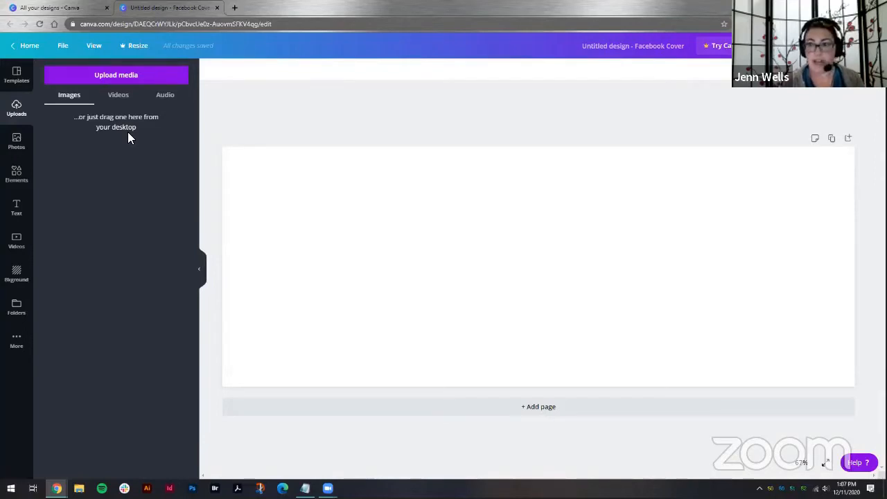
pyautogui.click(28, 139)
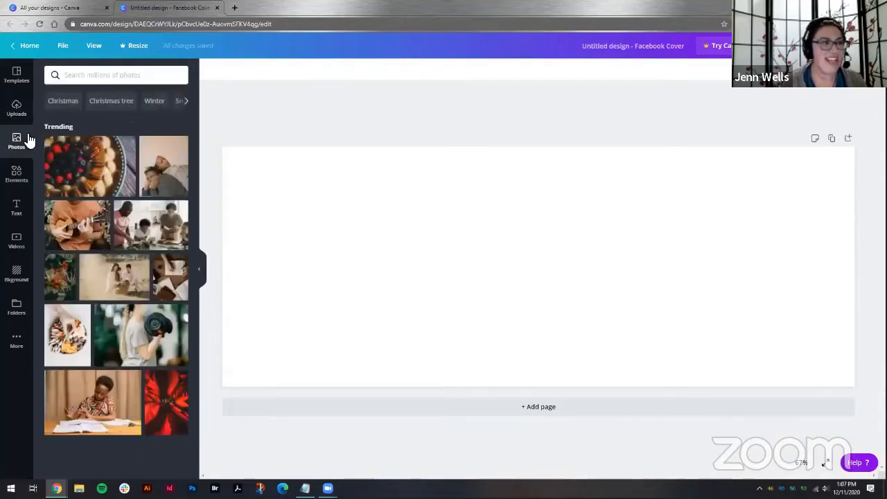
pyautogui.scroll(-1, 159, 274)
pyautogui.scroll(1, 152, 208)
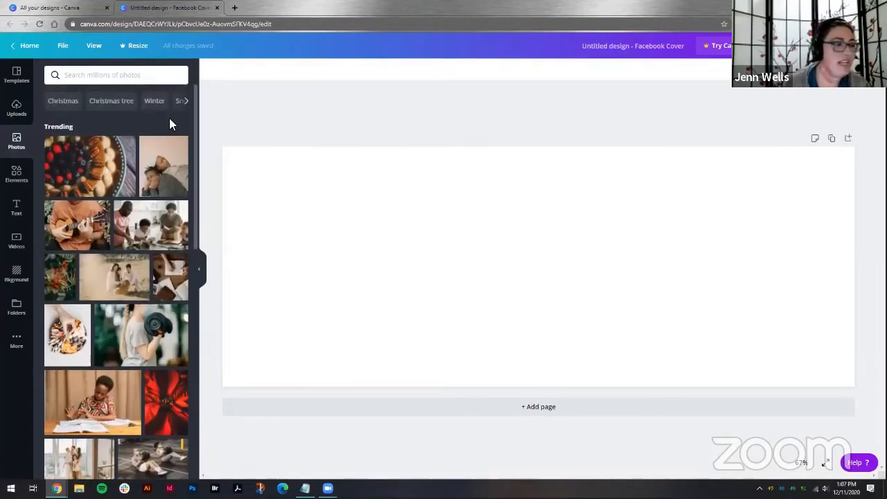
pyautogui.scroll(-3, 166, 131)
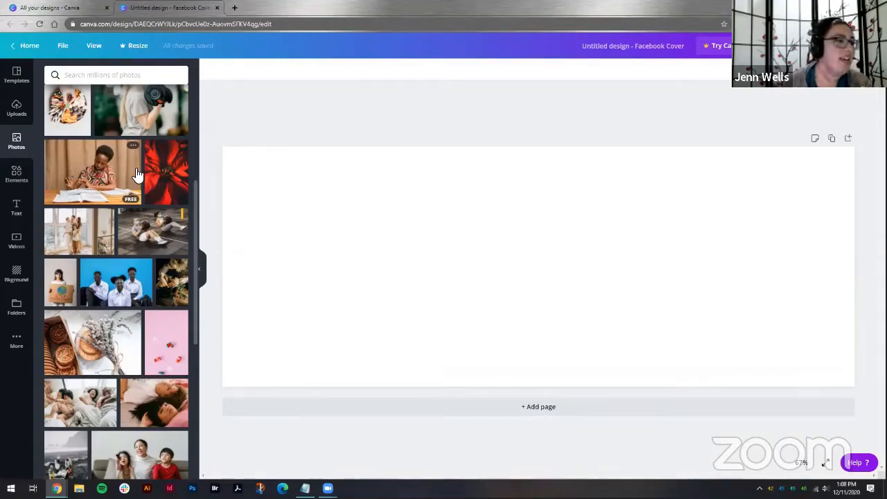
pyautogui.scroll(-4, 136, 174)
pyautogui.scroll(-5, 133, 362)
pyautogui.scroll(15, 125, 277)
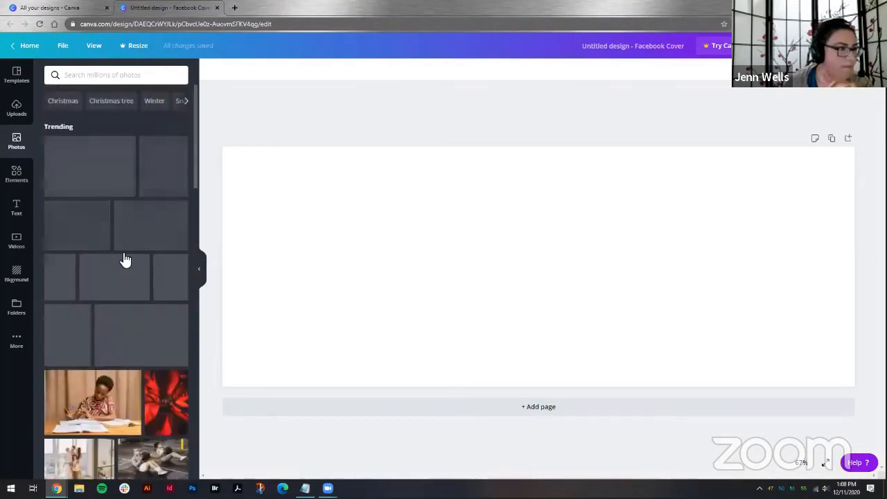
pyautogui.click(114, 78)
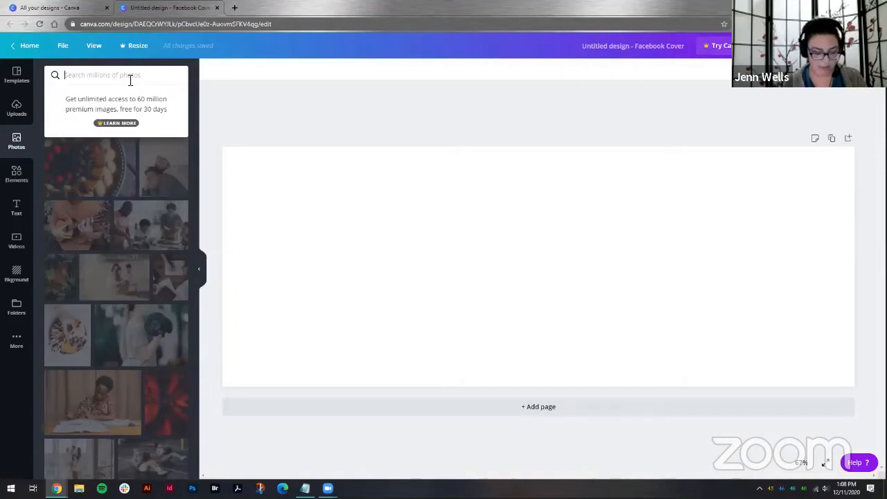
pyautogui.write('burned home')
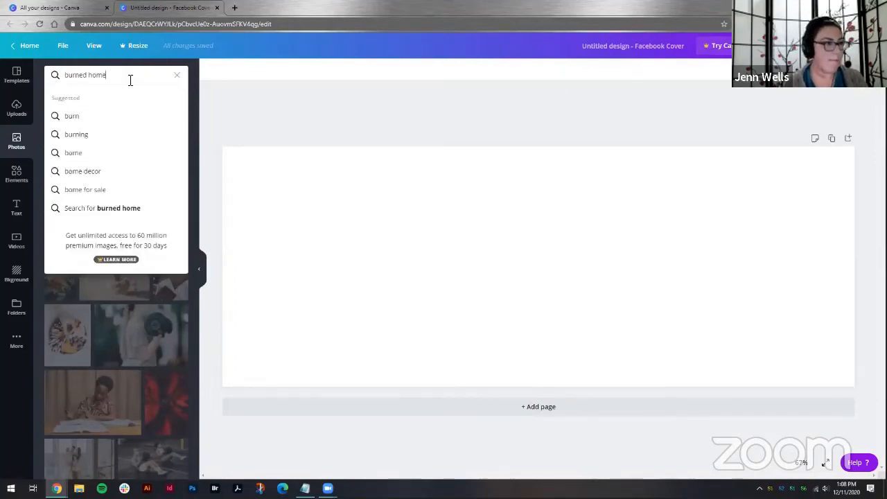
pyautogui.press('Return')
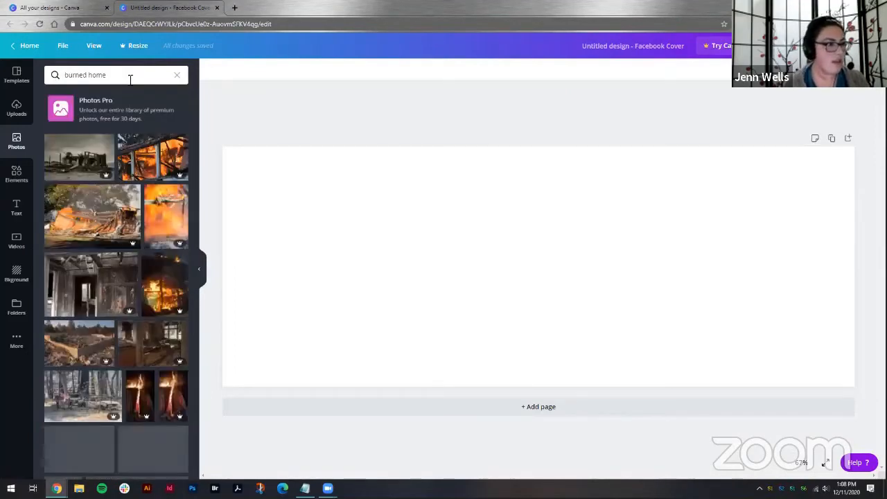
pyautogui.click(92, 151)
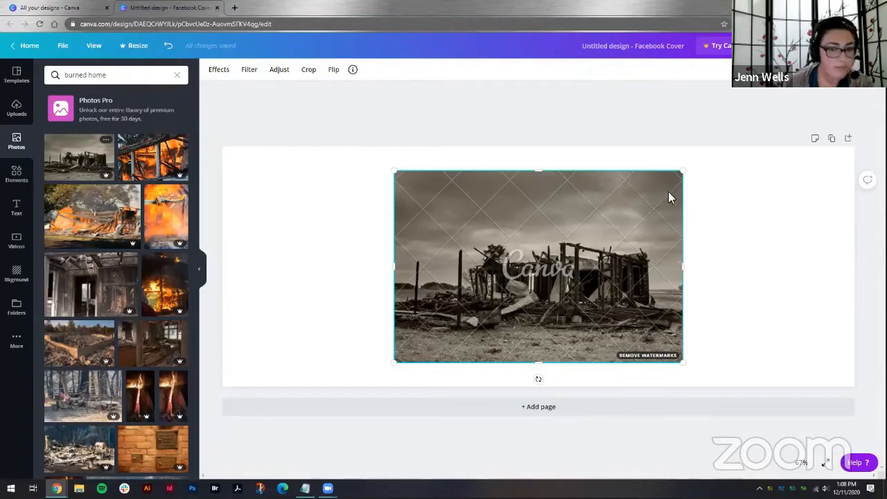
pyautogui.press('Delete')
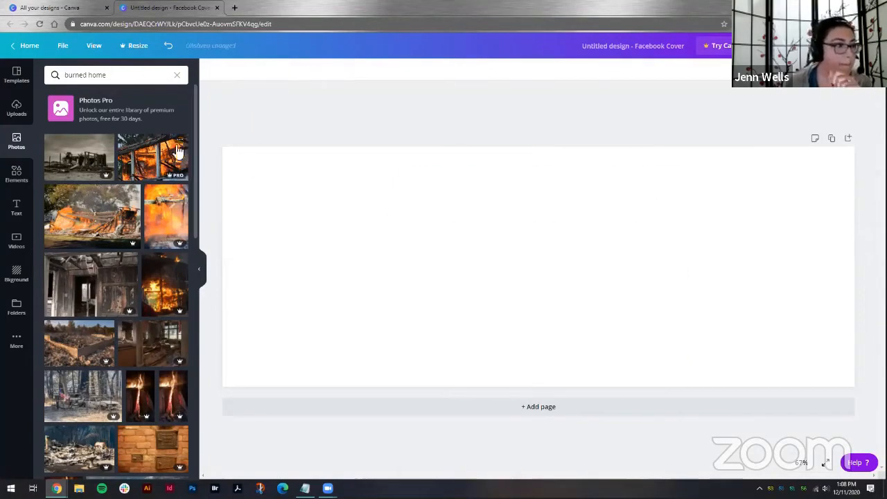
# Step: Search the photo library for "home"
pyautogui.click(179, 77)
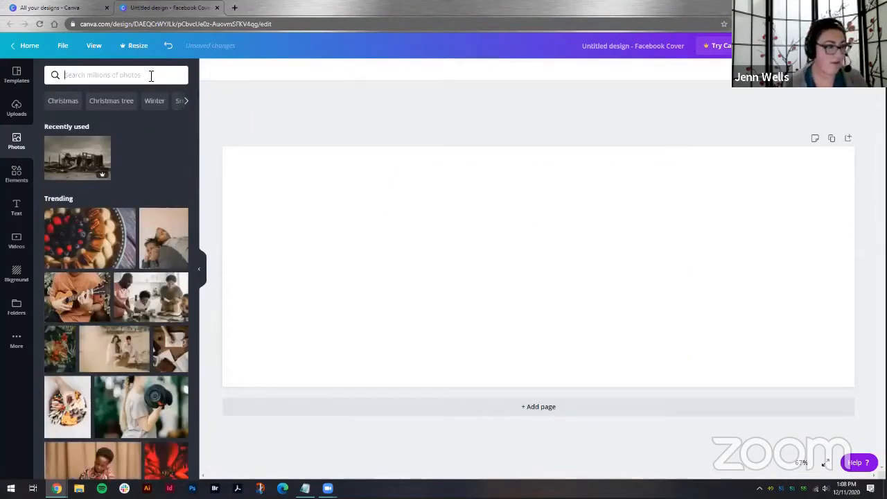
pyautogui.write('ho')
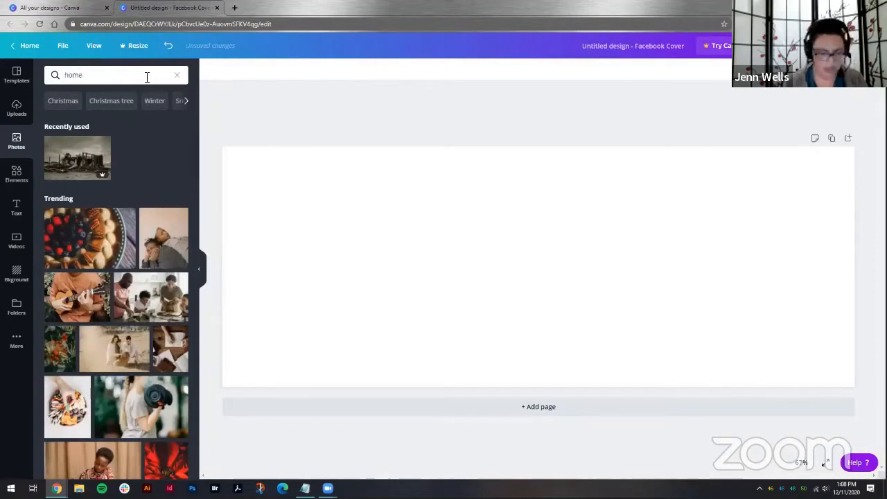
pyautogui.write('me')
pyautogui.press('Return')
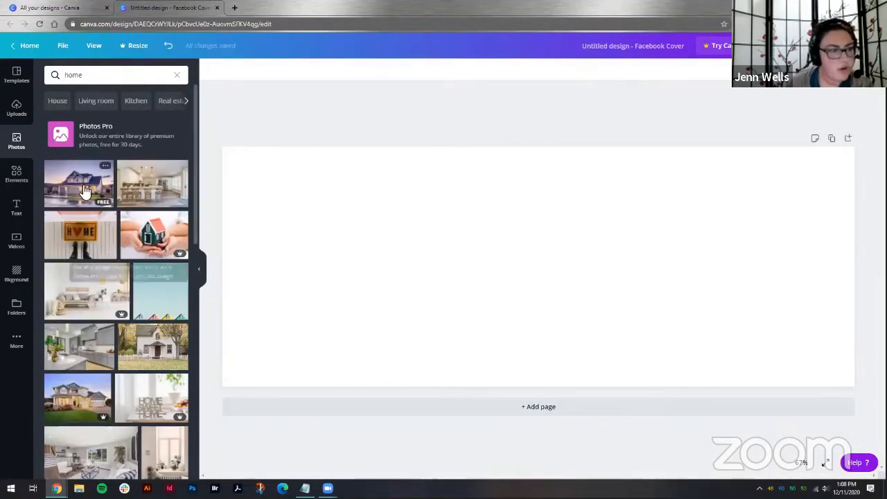
pyautogui.click(82, 191)
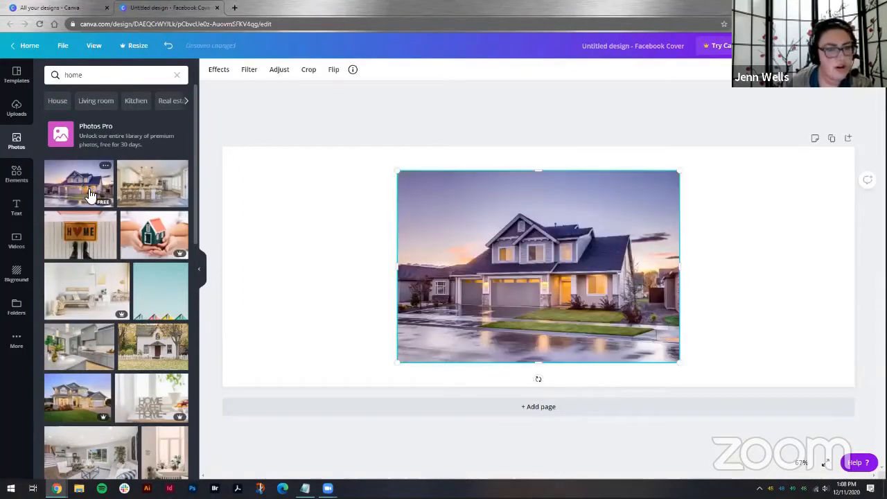
pyautogui.moveTo(400, 175); pyautogui.dragTo(205, 95)
pyautogui.moveTo(653, 261); pyautogui.dragTo(655, 293)
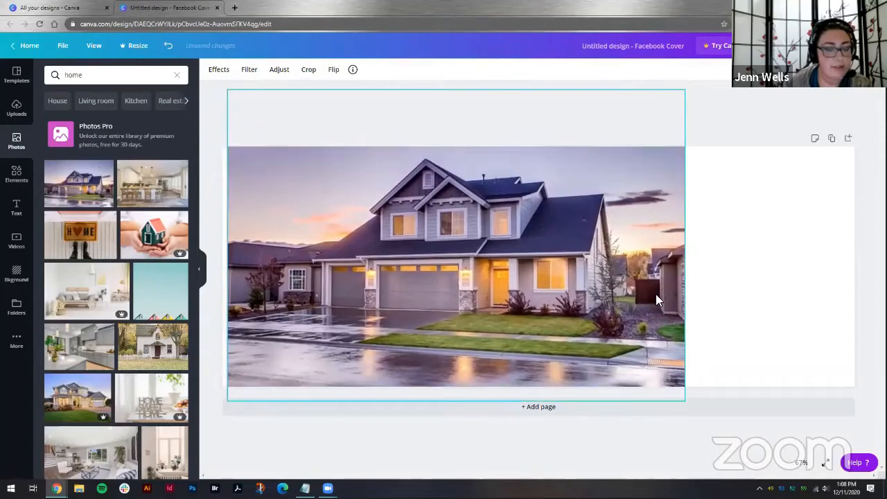
pyautogui.press('Delete')
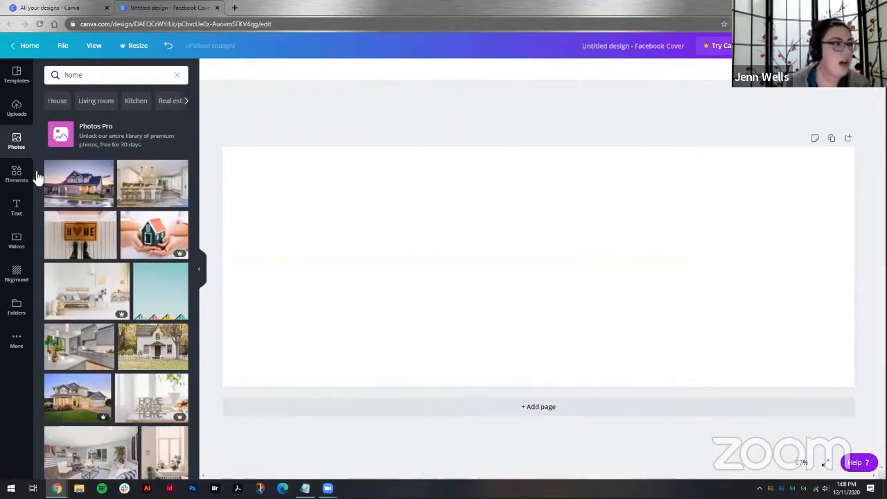
# Step: Add a circle frame from the Frames elements to the cover
pyautogui.click(16, 175)
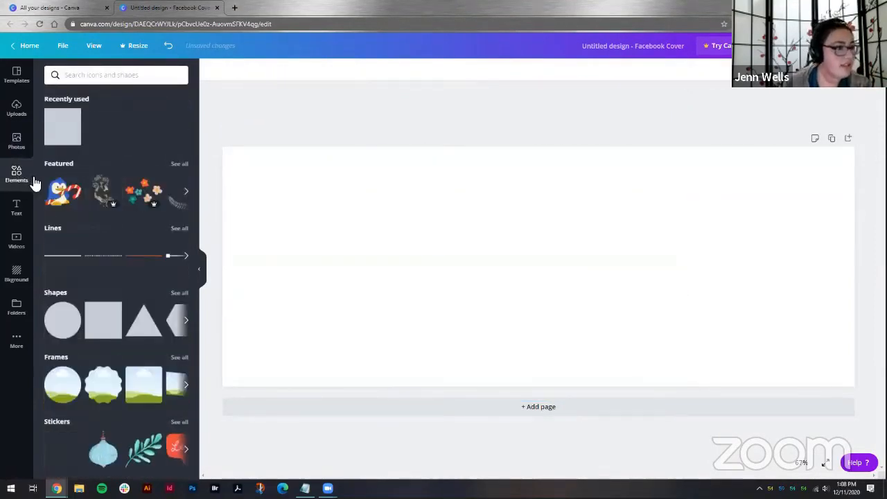
pyautogui.scroll(-3, 93, 163)
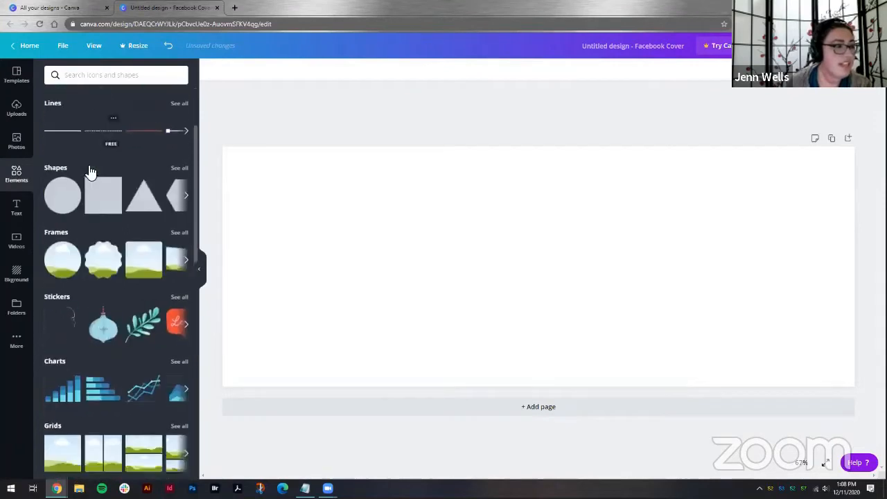
pyautogui.scroll(1, 90, 172)
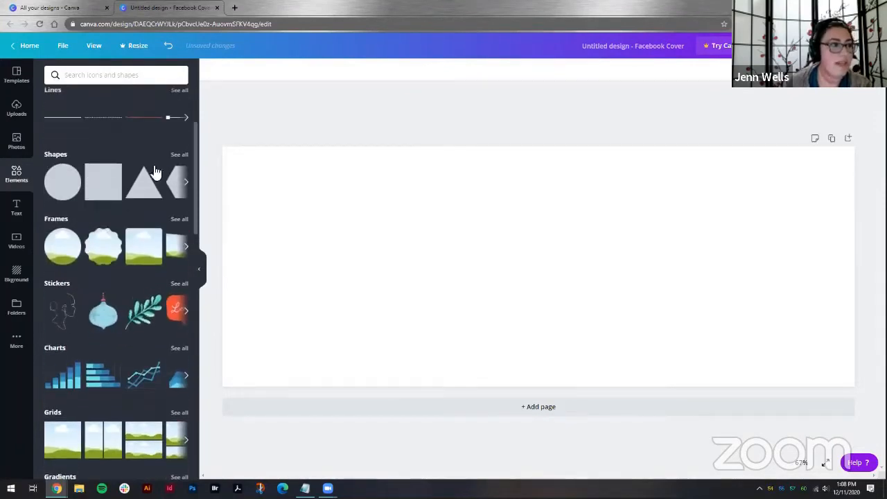
pyautogui.scroll(2, 105, 183)
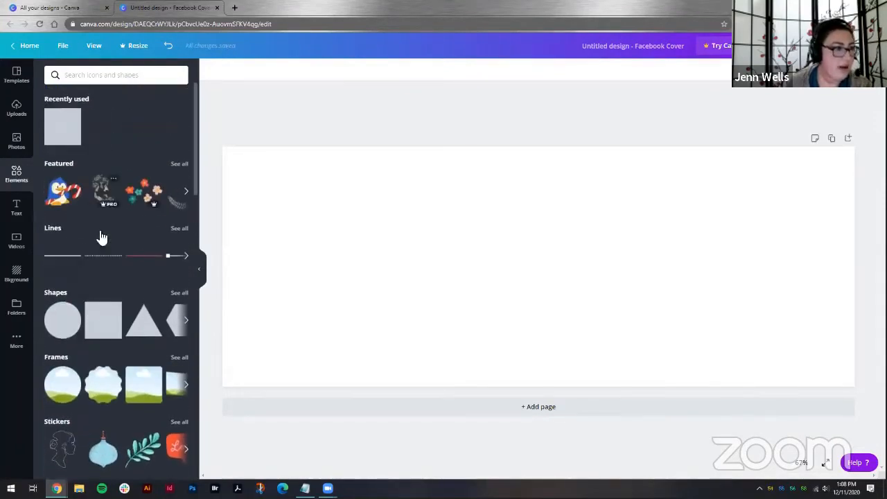
pyautogui.scroll(-1, 113, 258)
pyautogui.scroll(-1, 113, 259)
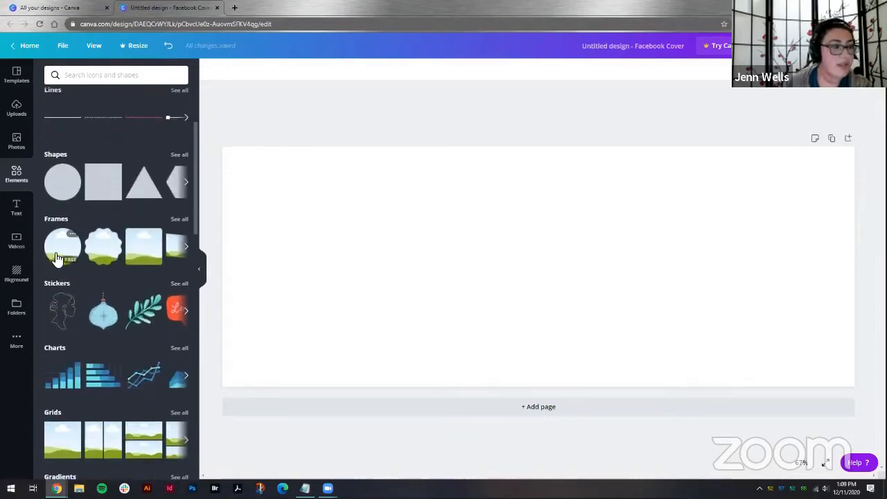
pyautogui.click(61, 256)
# Step: Fill the circle frame with the house photo from the home search results
pyautogui.click(16, 142)
pyautogui.click(99, 199)
pyautogui.moveTo(522, 272); pyautogui.dragTo(484, 245)
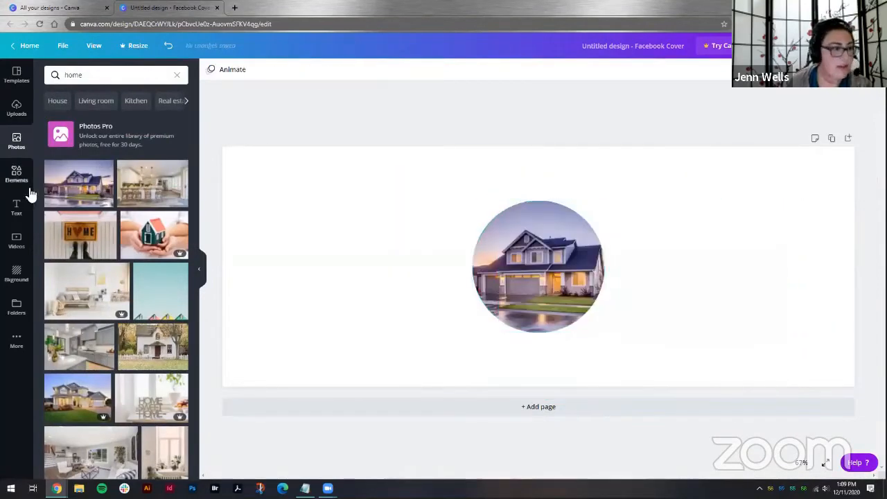
# Step: Add a red leaf from the Bold Foliage elements and move it left of the framed house photo
pyautogui.click(16, 174)
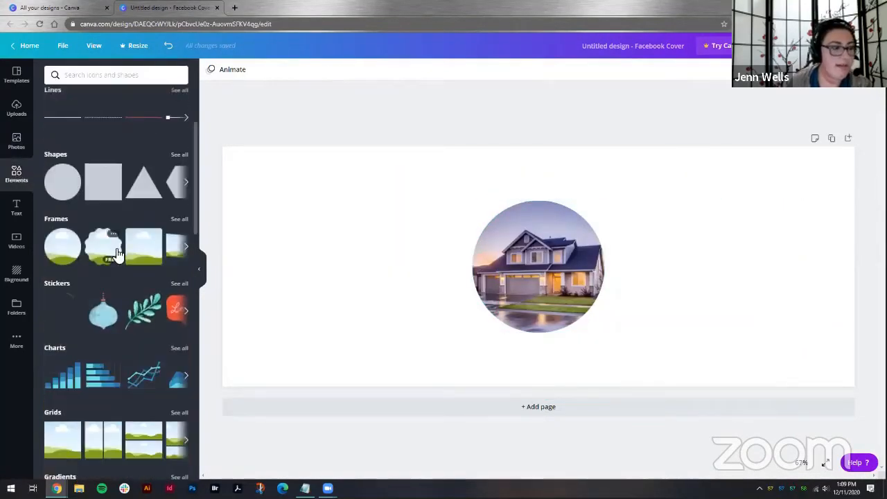
pyautogui.scroll(-2, 117, 255)
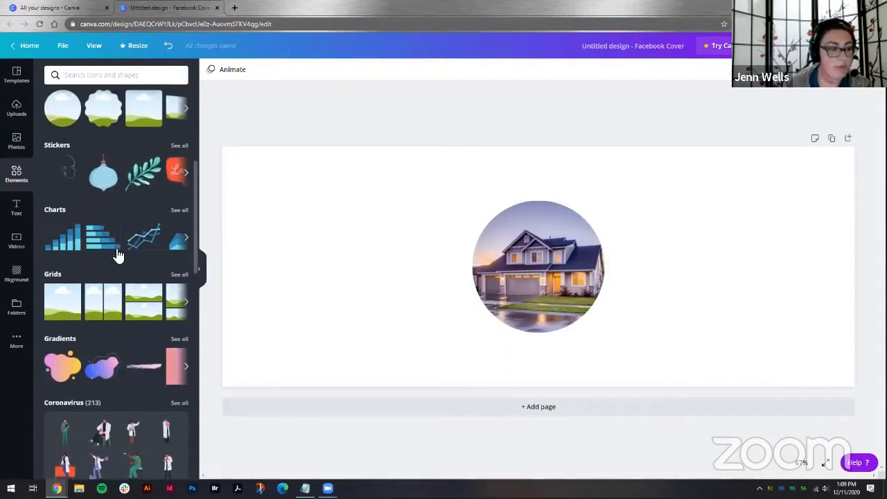
pyautogui.scroll(-2, 118, 255)
pyautogui.scroll(-2, 116, 256)
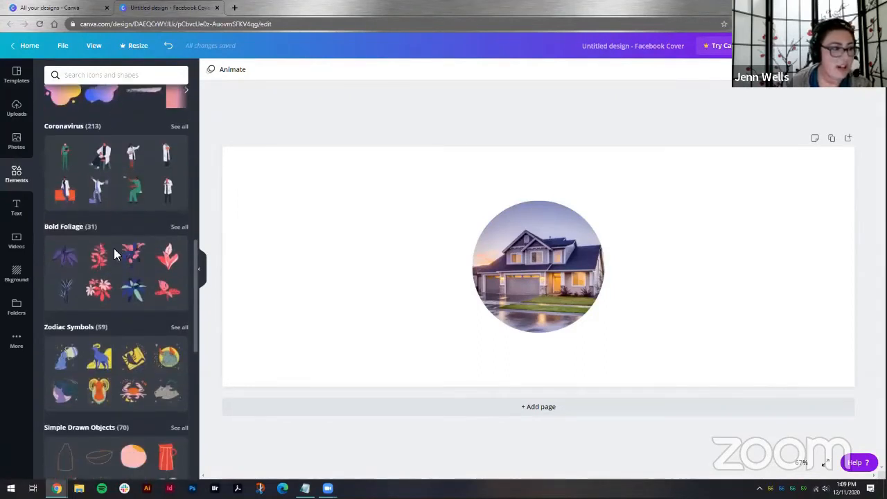
pyautogui.click(100, 255)
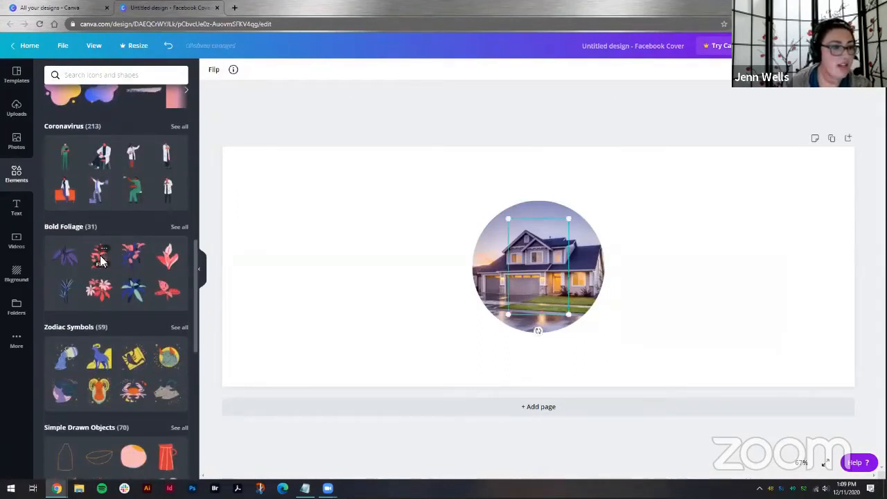
pyautogui.moveTo(528, 267); pyautogui.dragTo(318, 258)
# Step: Add the "Merry Christmas!" text combination and move it to the right of the framed photo
pyautogui.click(17, 207)
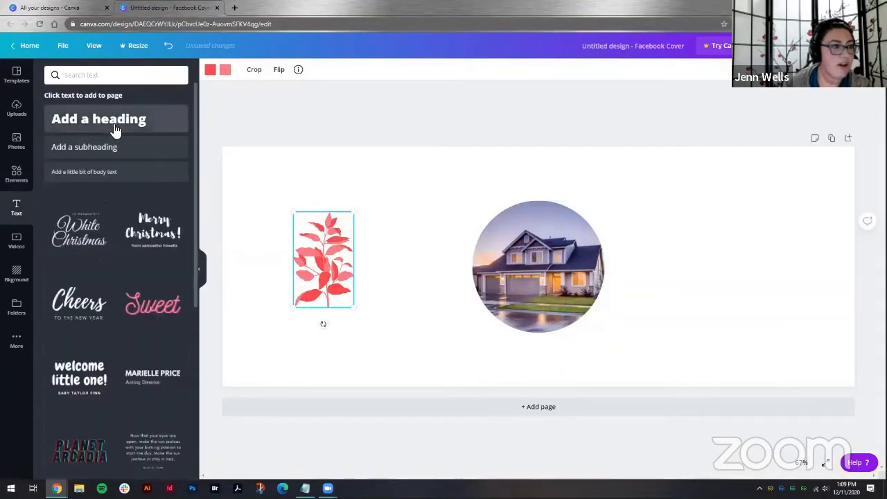
pyautogui.click(153, 223)
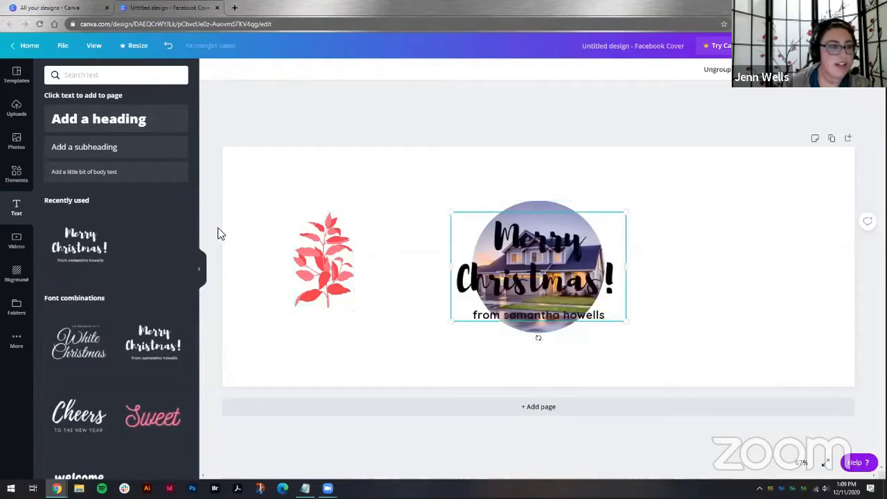
pyautogui.moveTo(538, 252); pyautogui.dragTo(709, 239)
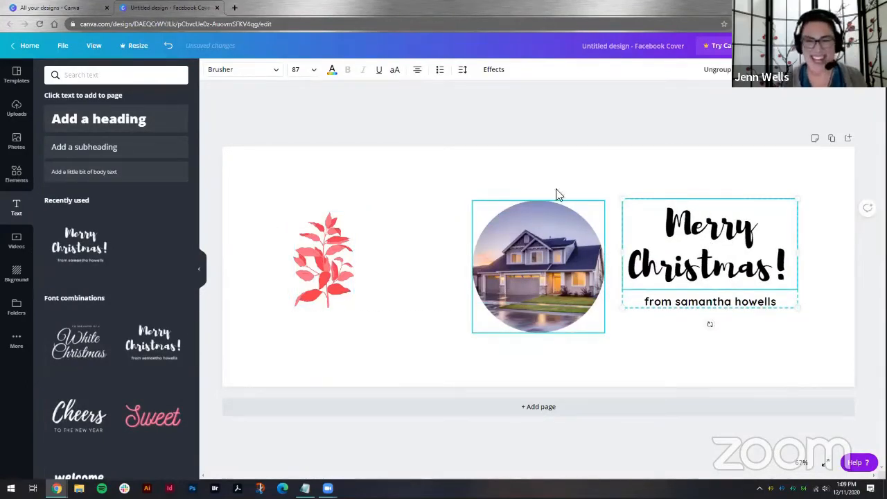
# Step: Add a second page to the cover and search the templates for holiday
pyautogui.click(541, 407)
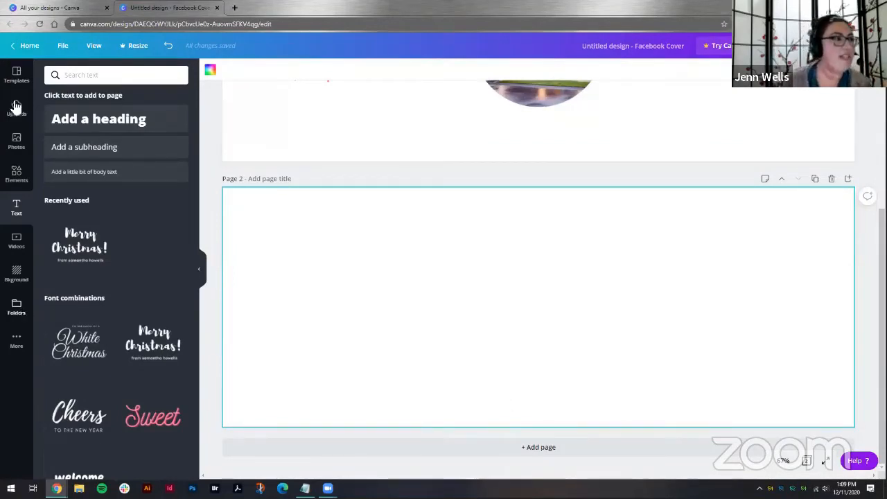
pyautogui.click(18, 78)
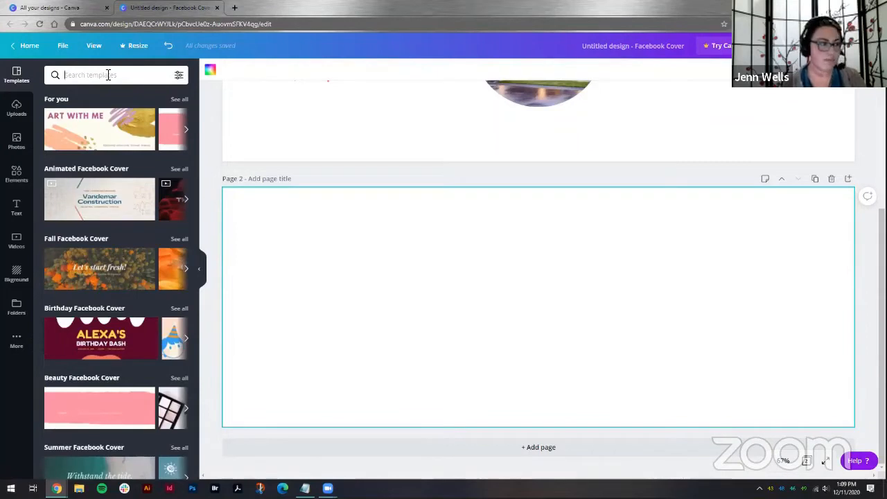
pyautogui.write('holiday')
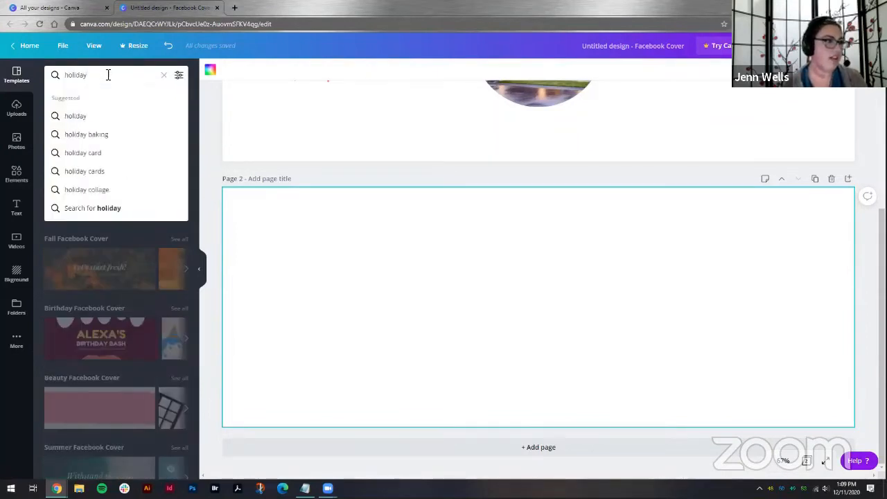
pyautogui.press('Return')
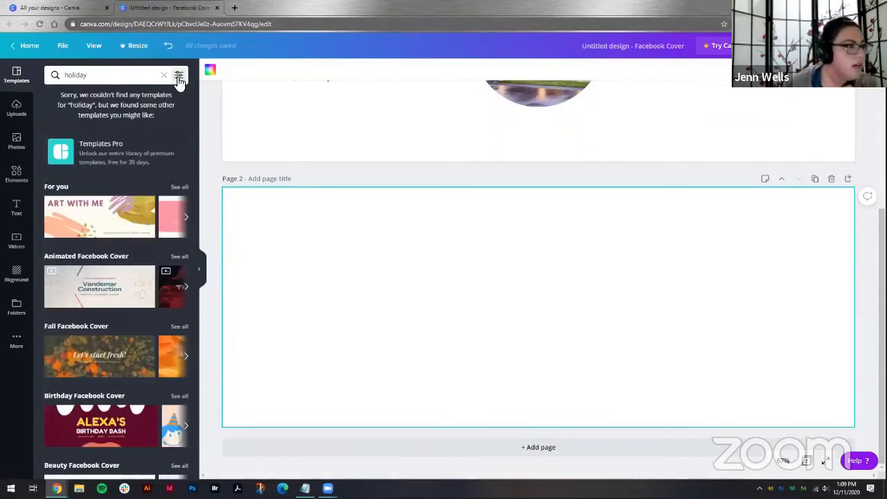
pyautogui.click(179, 77)
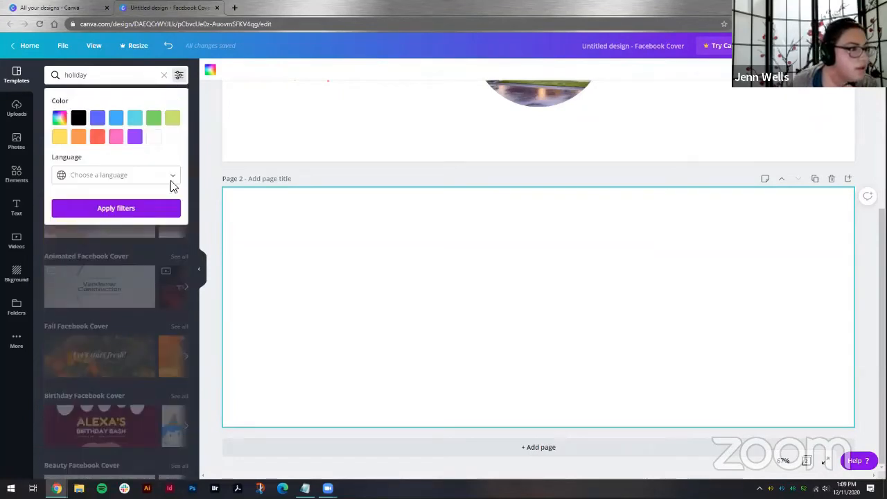
pyautogui.click(151, 209)
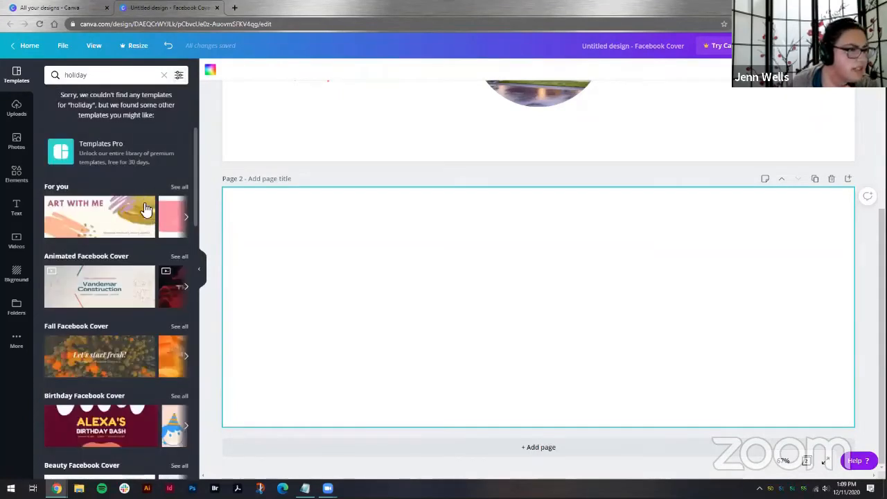
# Step: Apply the Makeup Facebook Cover template to the new second page
pyautogui.scroll(-2, 145, 208)
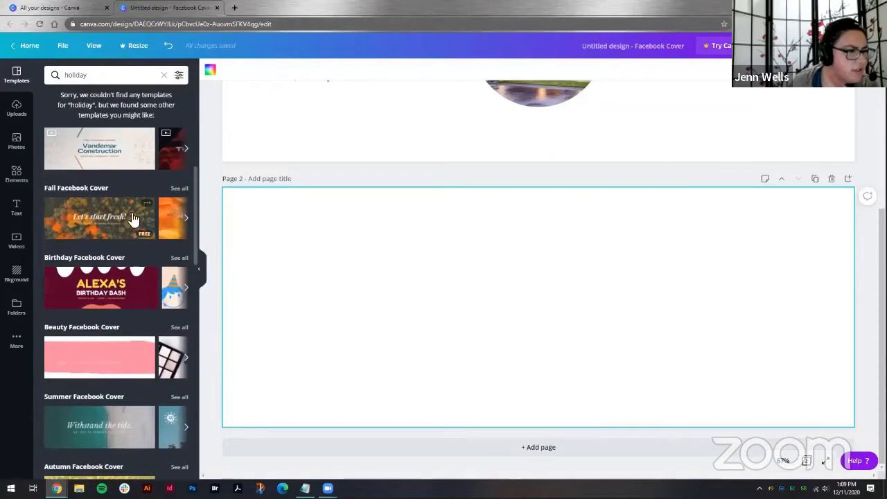
pyautogui.scroll(2, 132, 220)
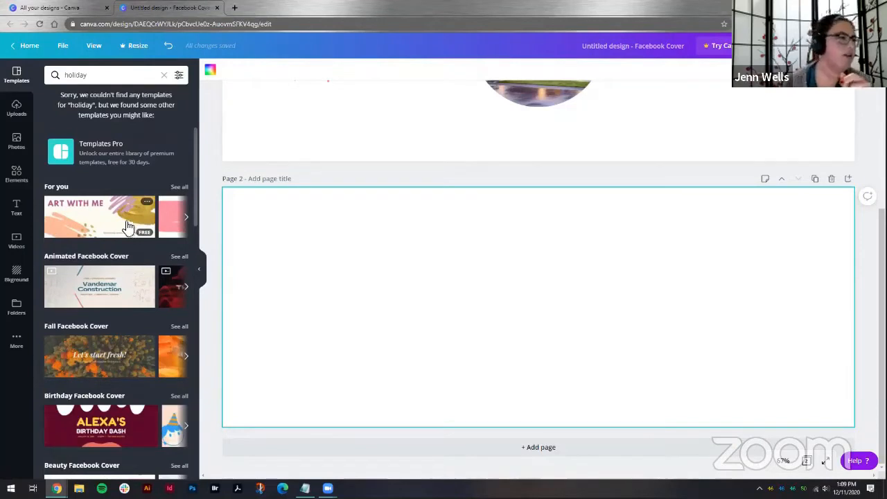
pyautogui.scroll(-3, 125, 170)
pyautogui.scroll(-3, 128, 194)
pyautogui.scroll(-1, 116, 207)
pyautogui.click(94, 290)
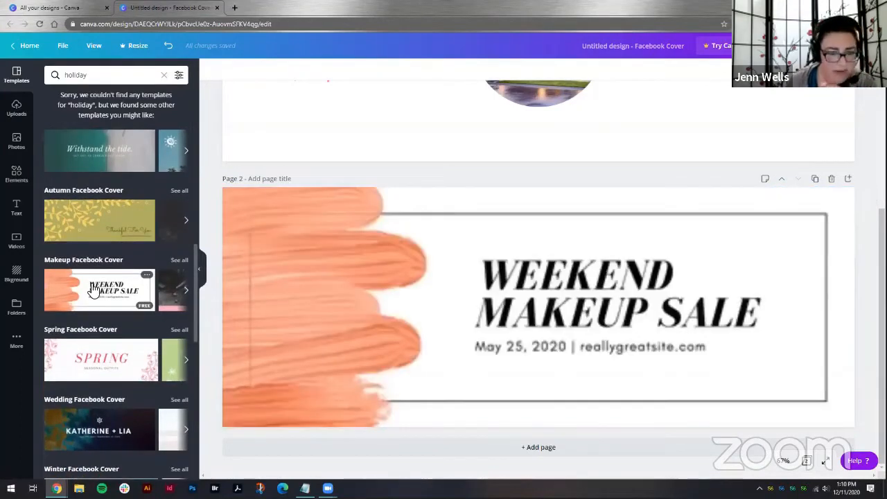
# Step: Browse the two pages and the font combinations available in the Text panel
pyautogui.click(631, 294)
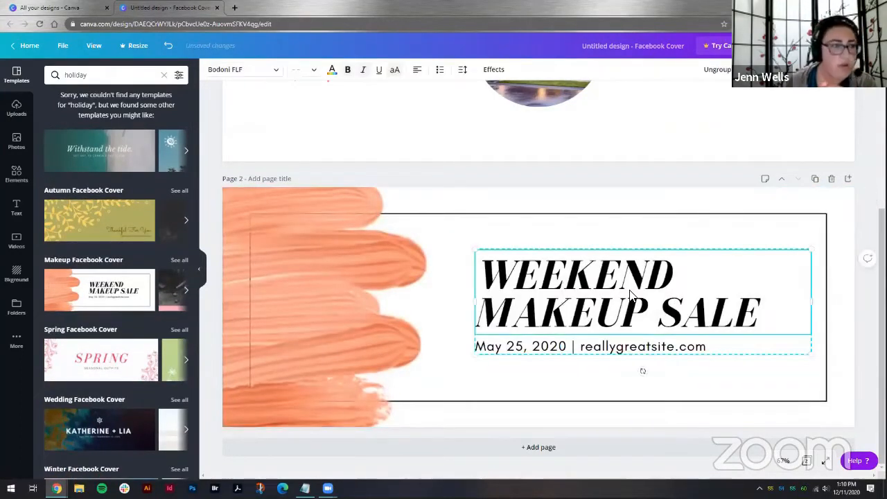
pyautogui.scroll(1, 565, 305)
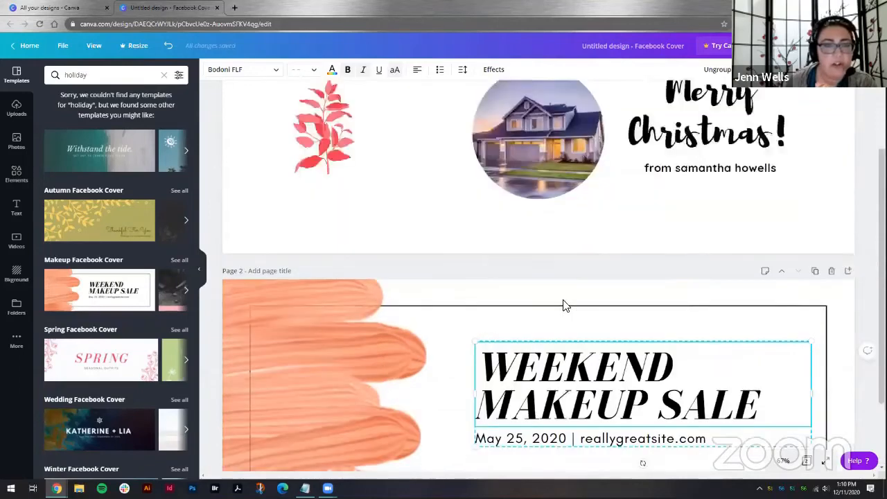
pyautogui.scroll(-1, 552, 298)
pyautogui.scroll(-3, 141, 250)
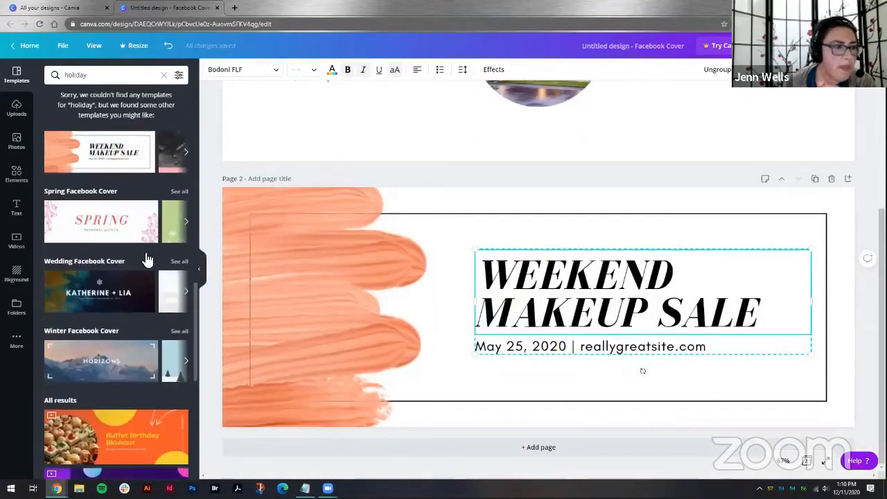
pyautogui.scroll(-3, 159, 276)
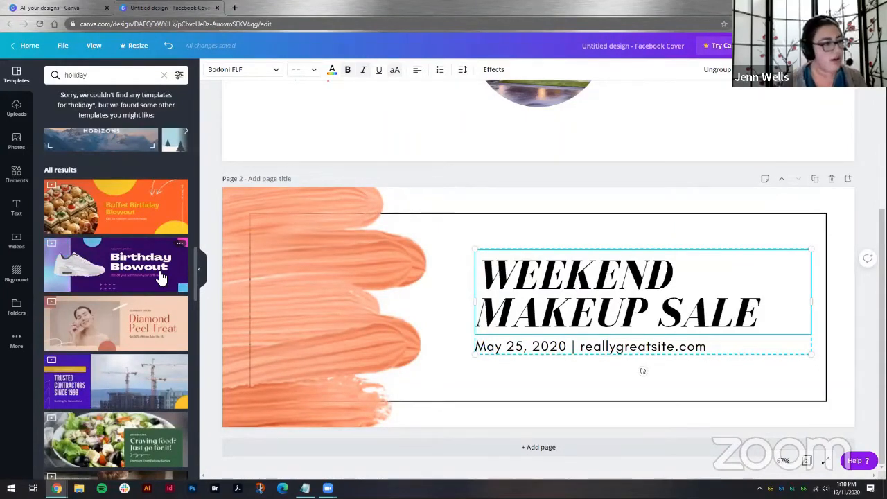
pyautogui.scroll(3, 319, 200)
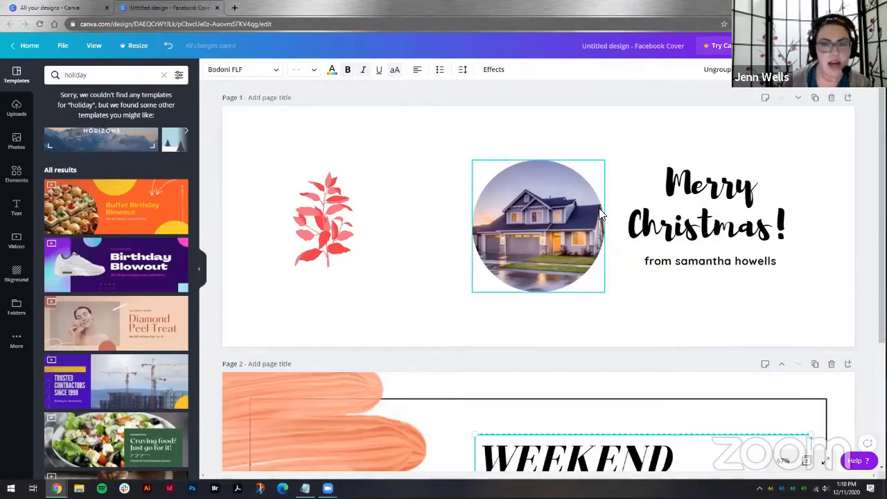
pyautogui.click(15, 208)
pyautogui.scroll(-5, 119, 242)
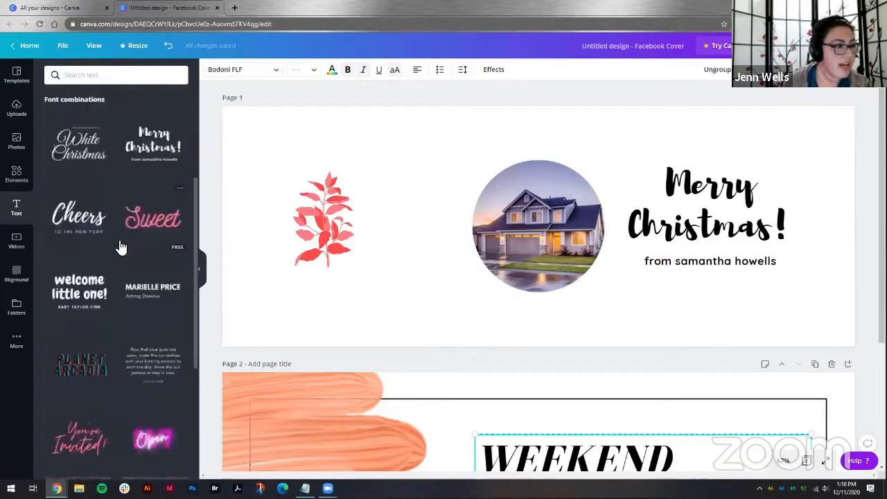
pyautogui.scroll(-3, 132, 303)
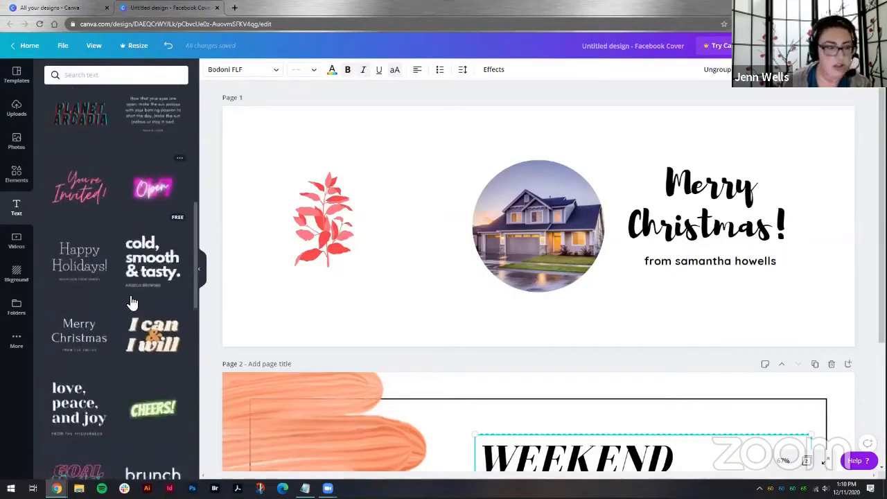
pyautogui.scroll(5, 98, 321)
pyautogui.scroll(3, 98, 321)
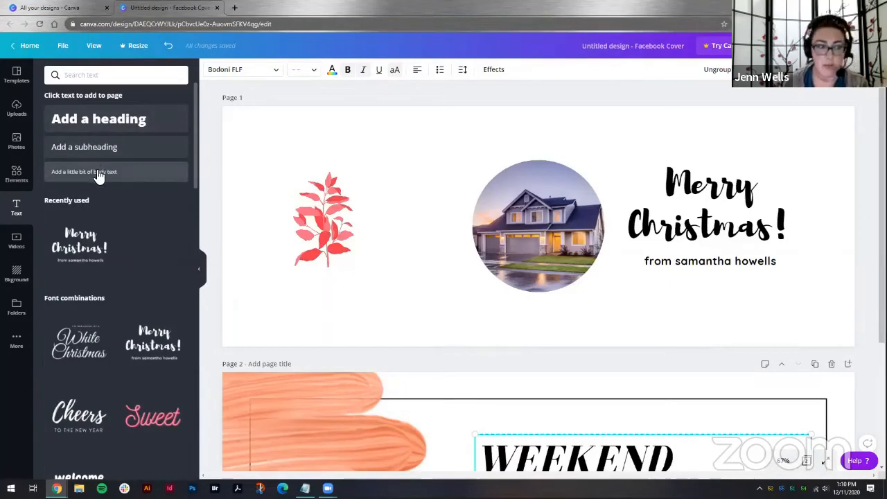
# Step: Select the Merry Christmas text and examine its font, colour, letter case and effects options
pyautogui.click(701, 212)
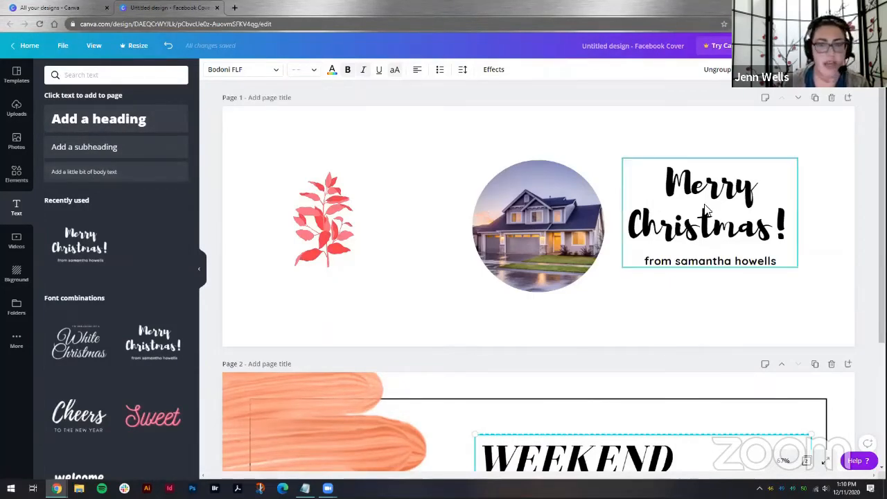
pyautogui.click(702, 213)
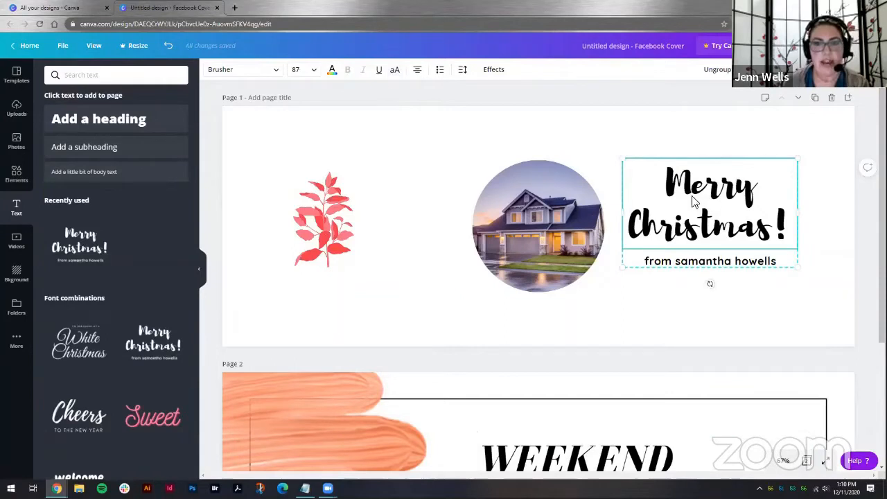
pyautogui.click(271, 72)
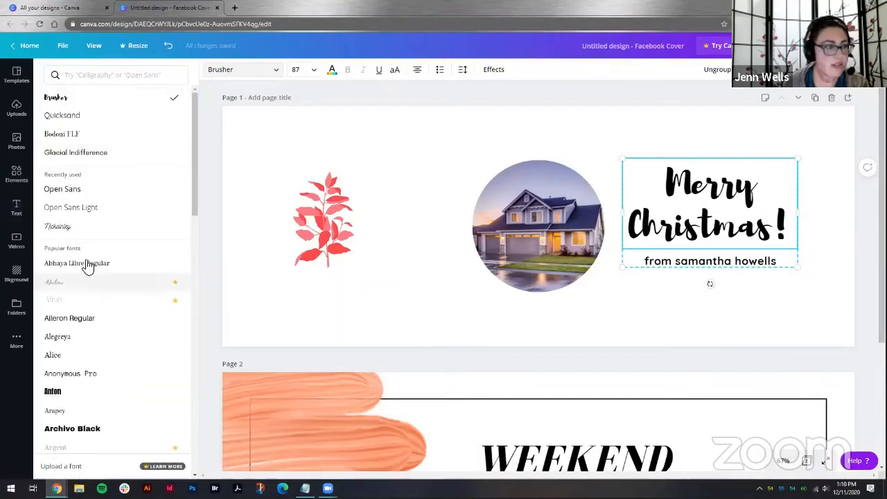
pyautogui.click(263, 74)
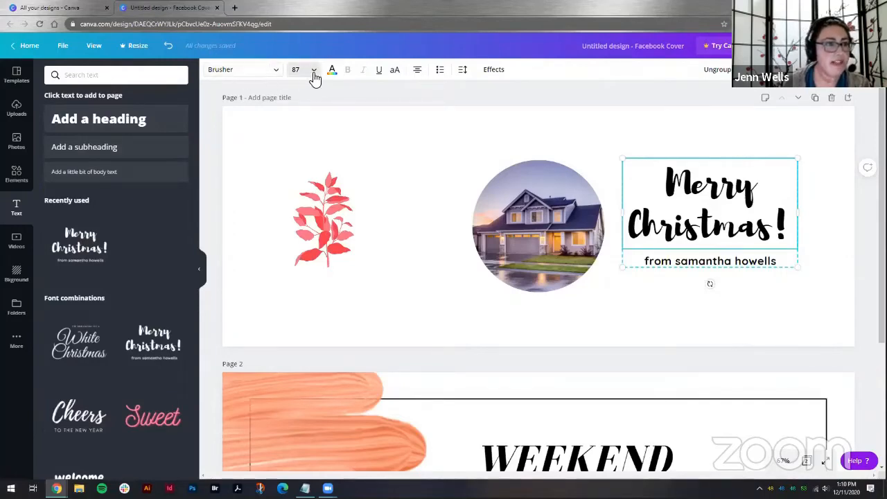
pyautogui.click(332, 72)
pyautogui.click(332, 72)
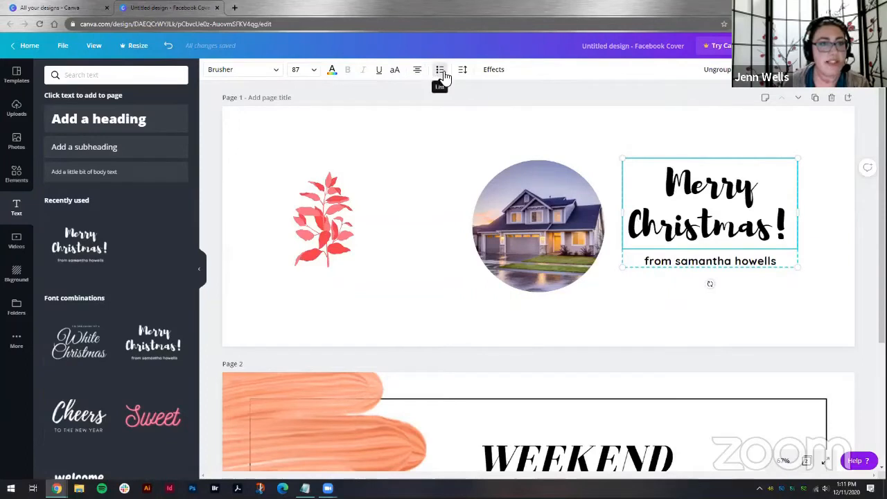
pyautogui.click(395, 70)
pyautogui.click(395, 72)
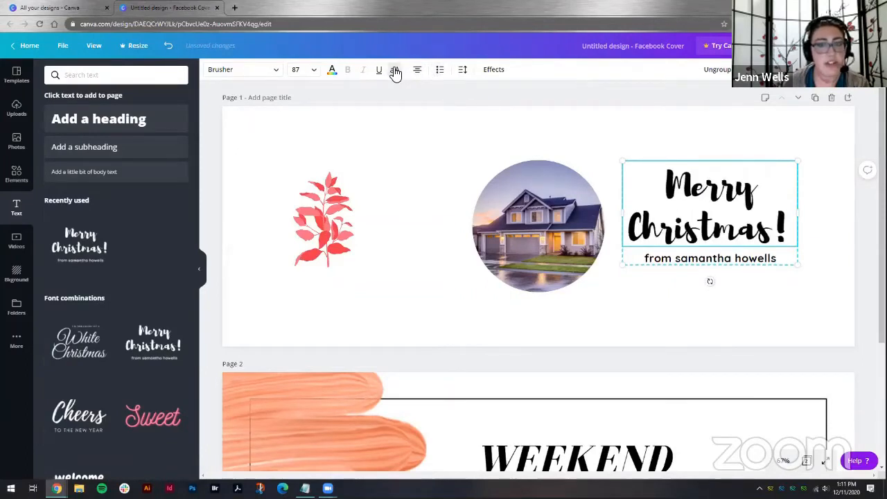
pyautogui.click(493, 71)
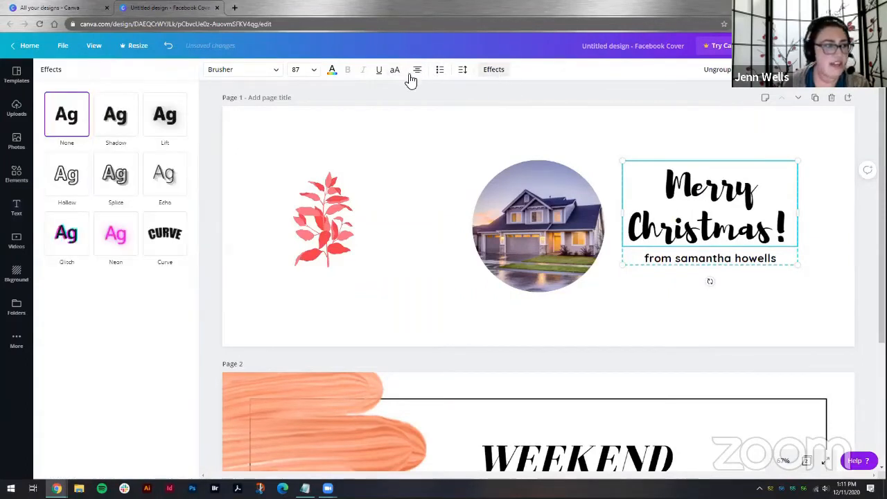
pyautogui.click(495, 72)
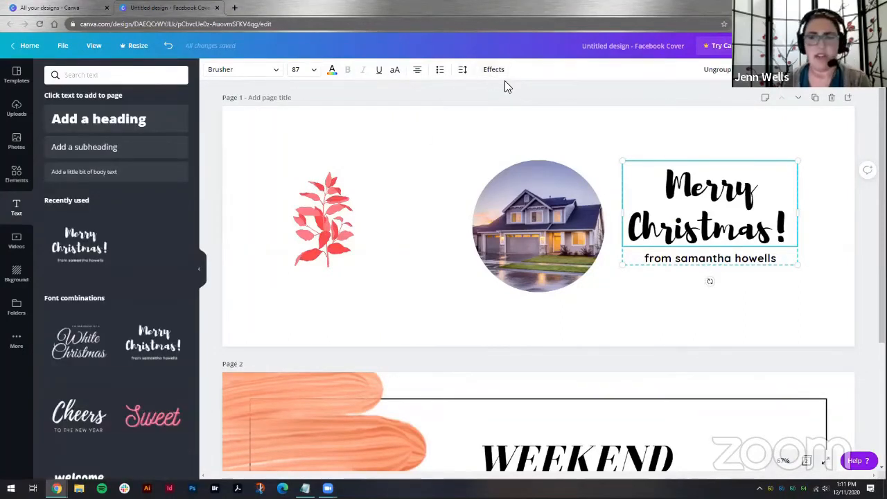
# Step: Select the leaf, framed photo and text together, align them to the middle and space them evenly horizontally
pyautogui.click(636, 145)
pyautogui.click(668, 205)
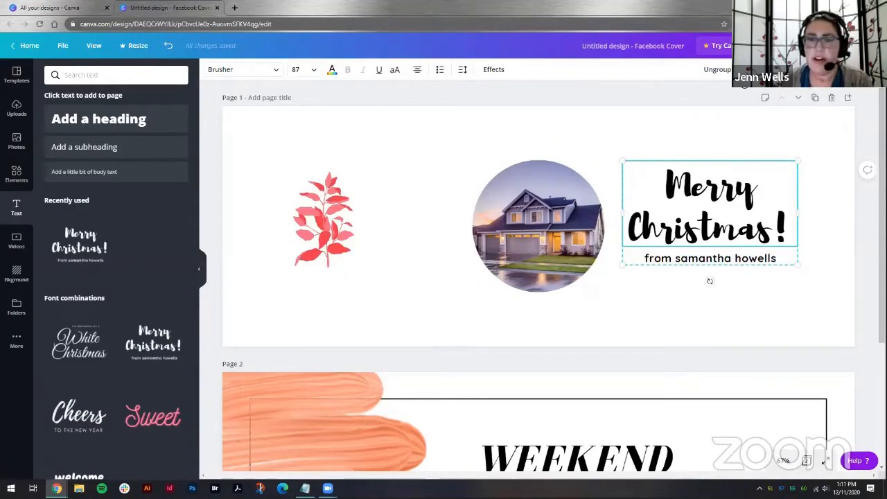
pyautogui.moveTo(815, 215); pyautogui.dragTo(294, 233)
pyautogui.click(772, 70)
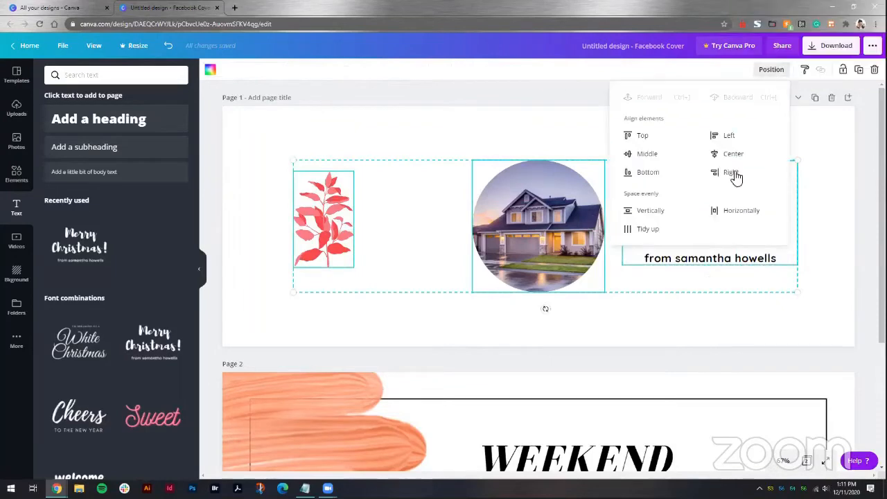
pyautogui.click(647, 154)
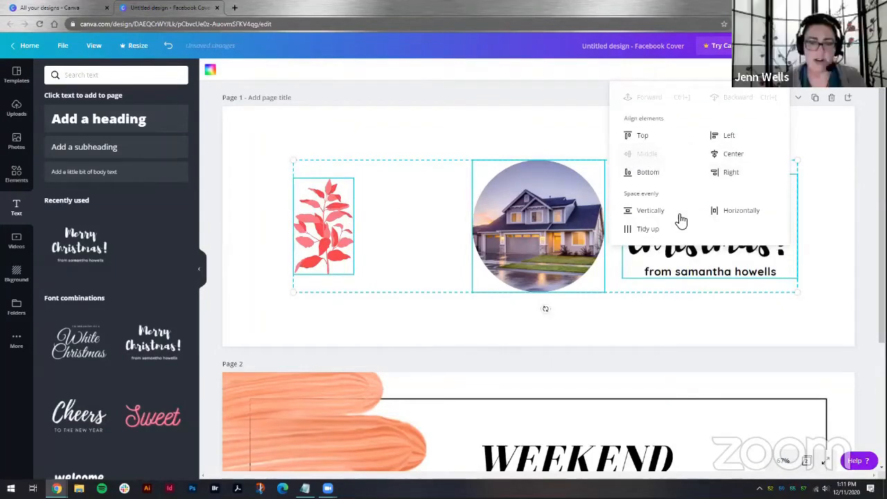
pyautogui.click(736, 215)
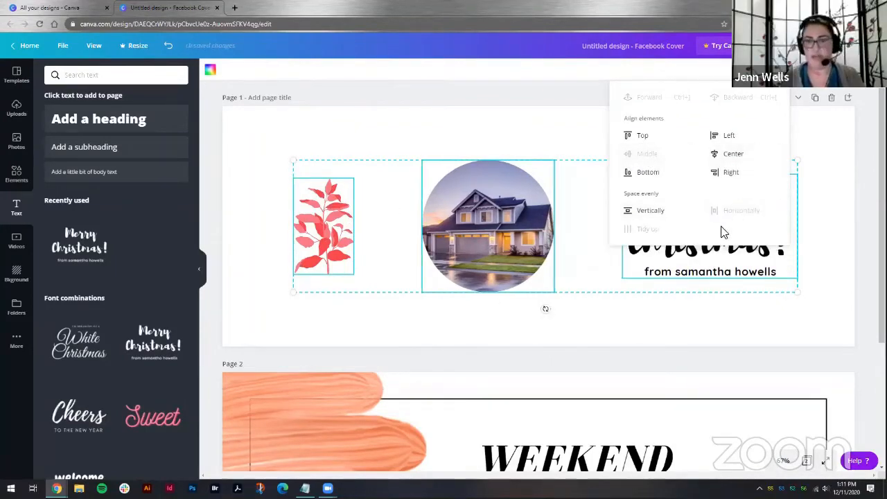
pyautogui.click(686, 316)
pyautogui.click(686, 317)
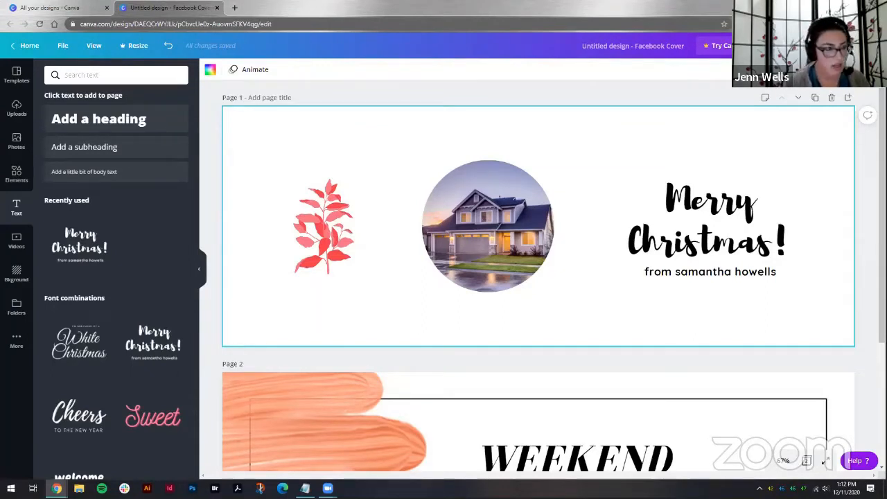
# Step: Create a new Video design from the home page and open its Videos panel
pyautogui.click(21, 246)
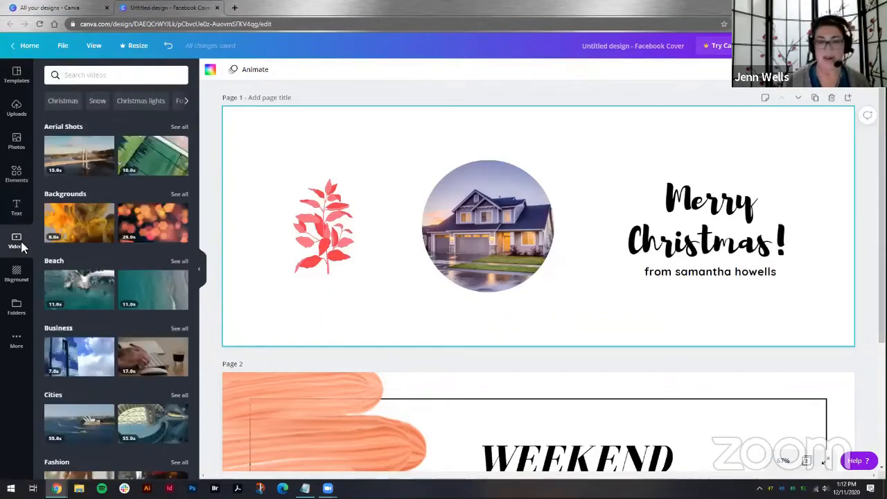
pyautogui.click(50, 10)
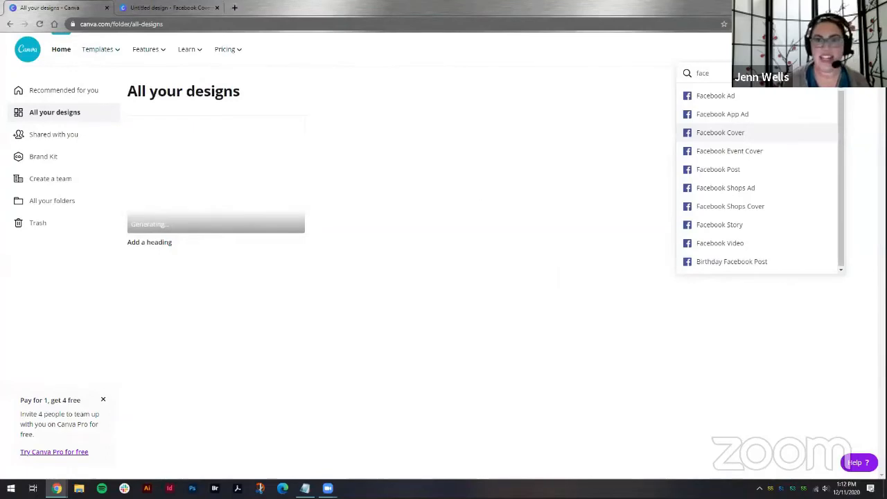
pyautogui.click(832, 73)
pyautogui.click(804, 50)
pyautogui.click(804, 49)
pyautogui.write('video')
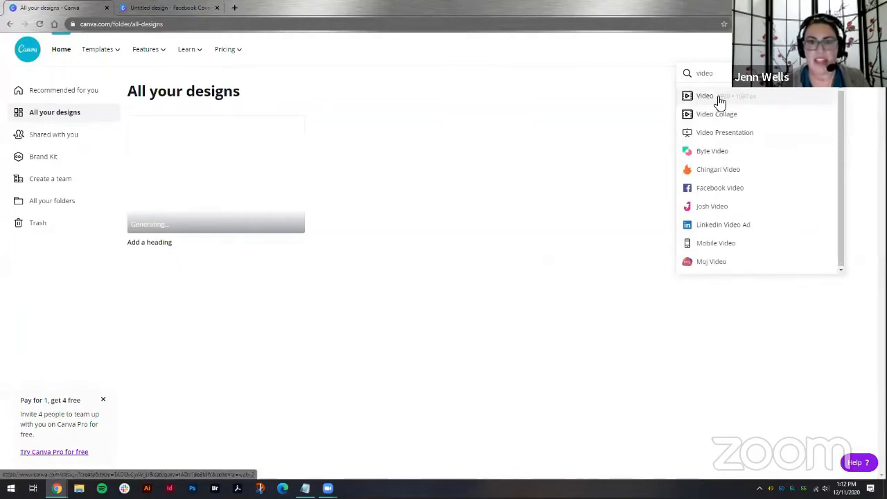
pyautogui.click(717, 98)
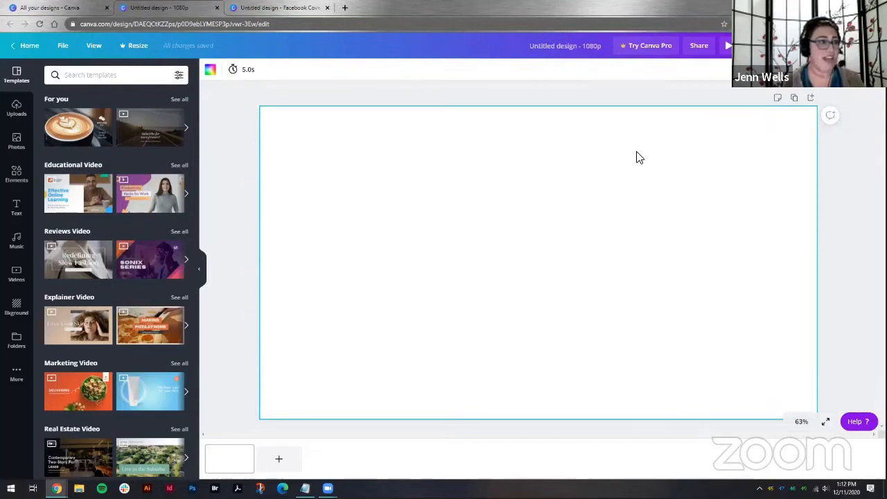
pyautogui.click(15, 275)
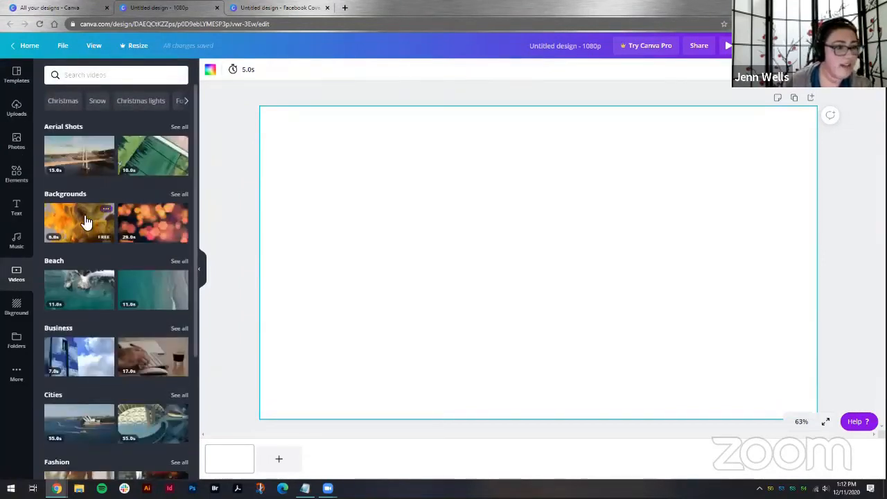
# Step: Add the orange ink background video to the first page and resize it to fill the canvas
pyautogui.click(85, 220)
pyautogui.moveTo(300, 125); pyautogui.dragTo(258, 104)
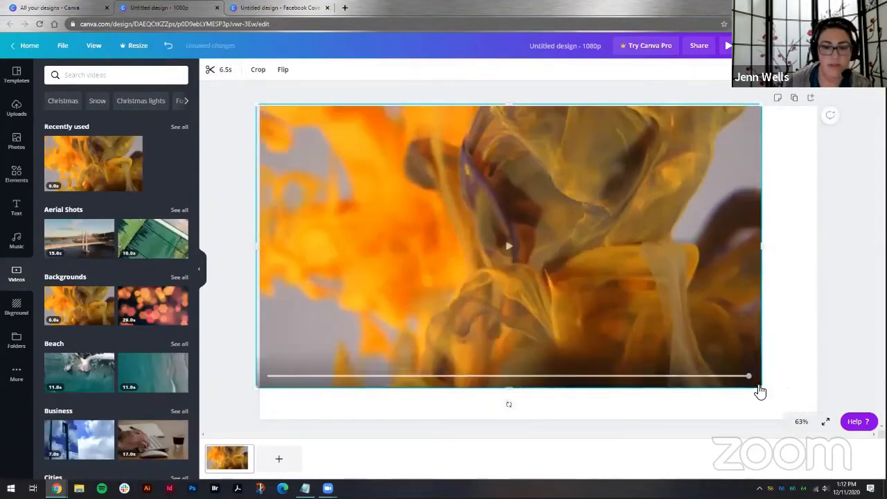
pyautogui.moveTo(762, 388); pyautogui.dragTo(817, 419)
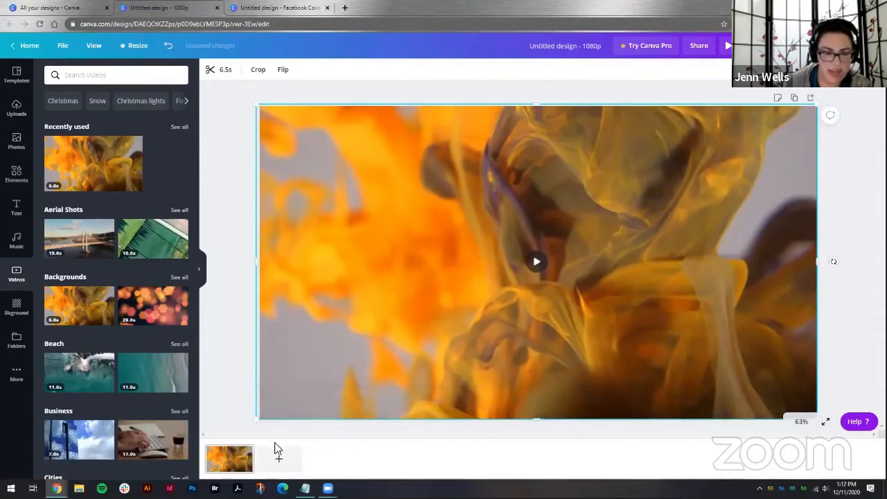
# Step: Add two new blank pages to the video design
pyautogui.click(280, 461)
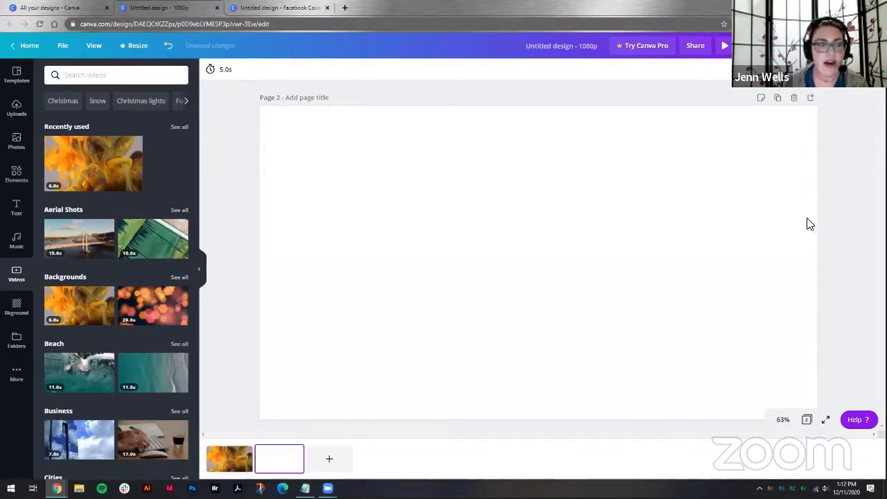
pyautogui.click(234, 459)
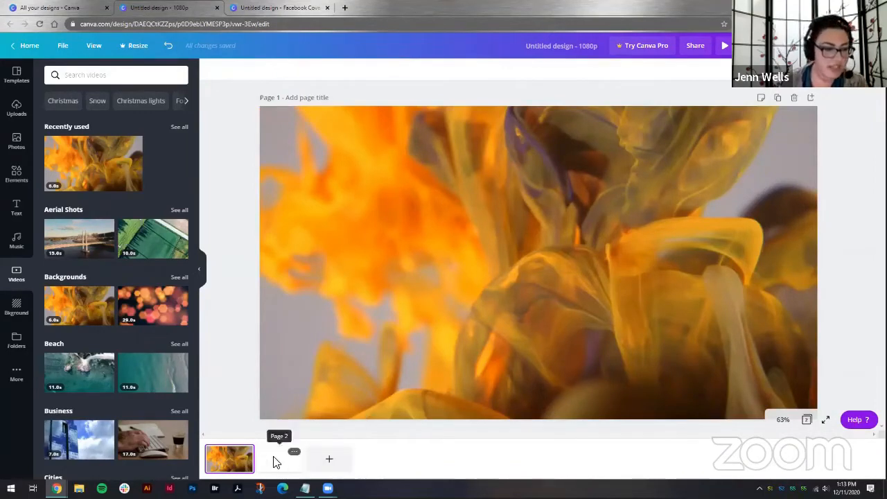
pyautogui.click(330, 459)
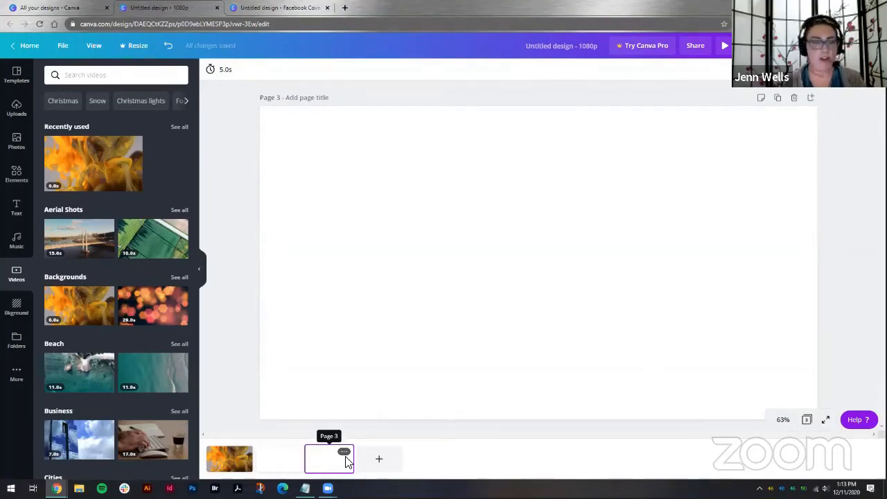
# Step: Create a new Flyer design from the home page by searching for flyer
pyautogui.click(58, 9)
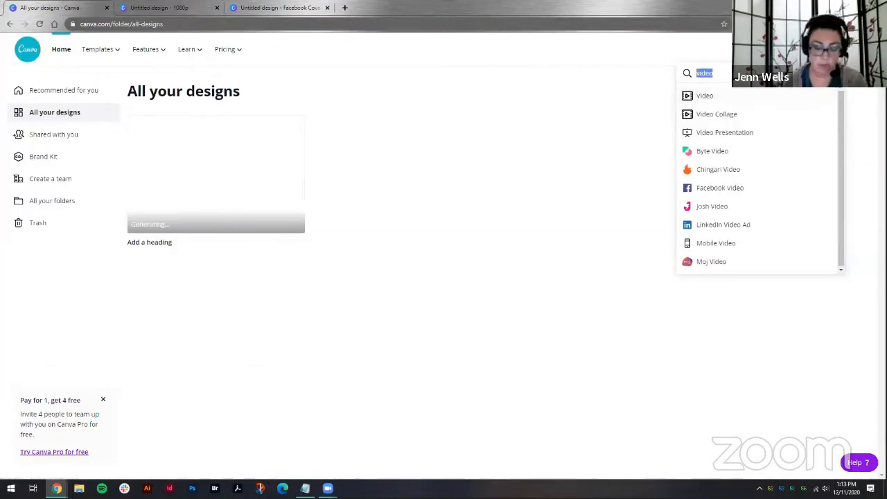
pyautogui.write('flyer')
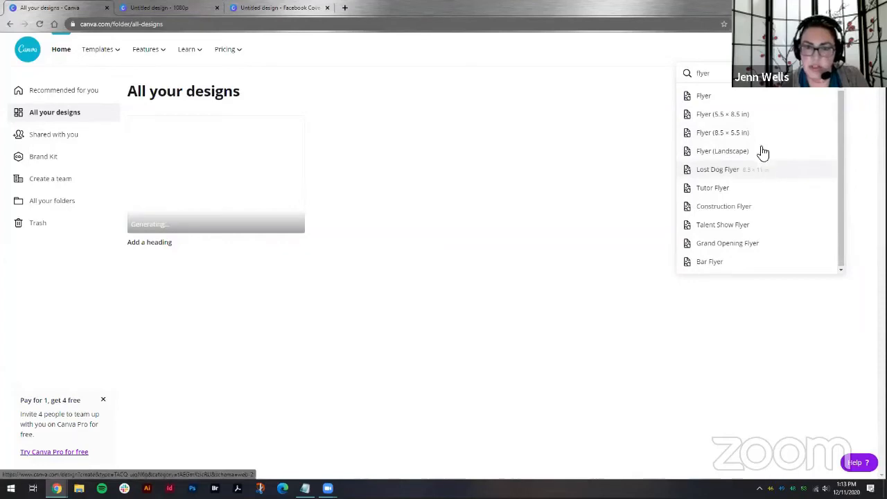
pyautogui.click(709, 102)
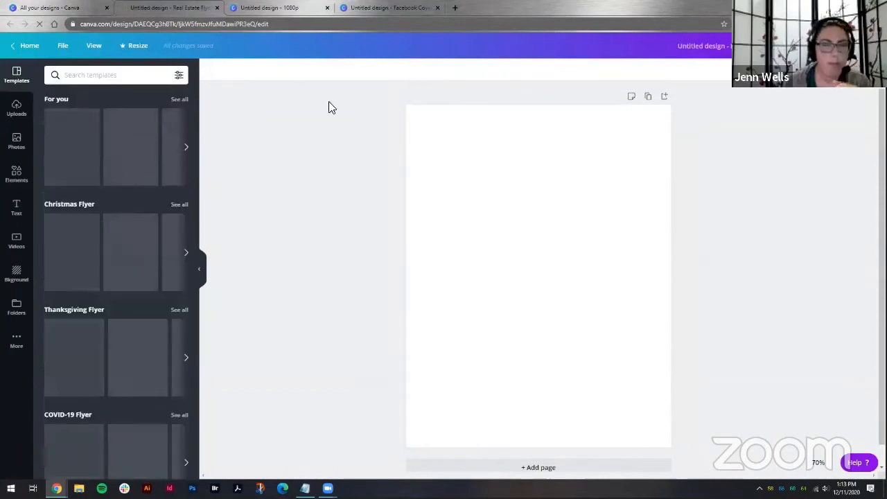
# Step: Turn on rulers for the flyer
pyautogui.click(62, 46)
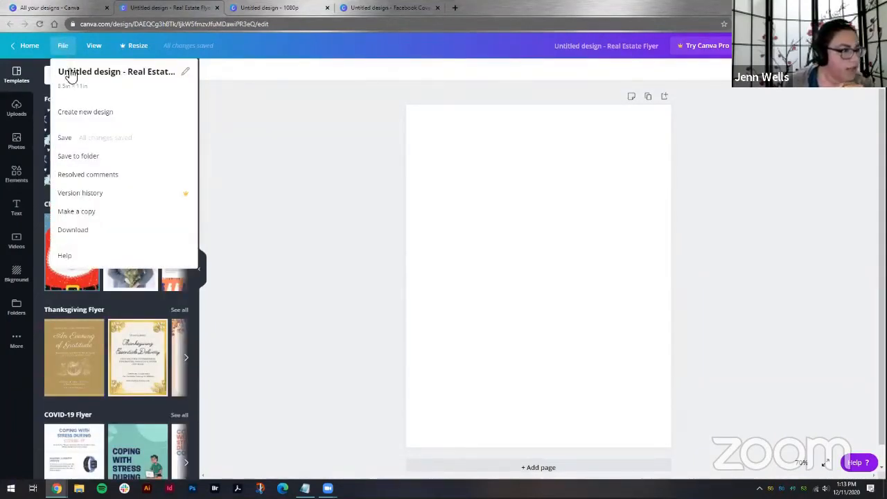
pyautogui.click(95, 47)
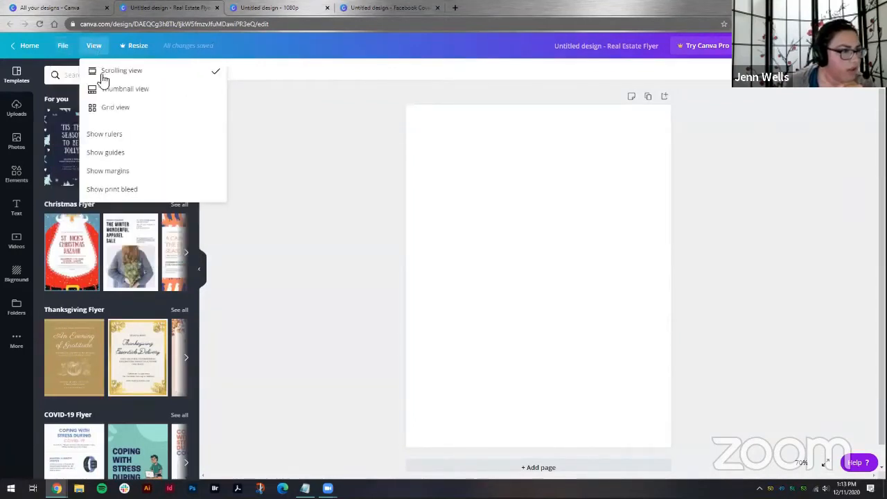
pyautogui.click(113, 135)
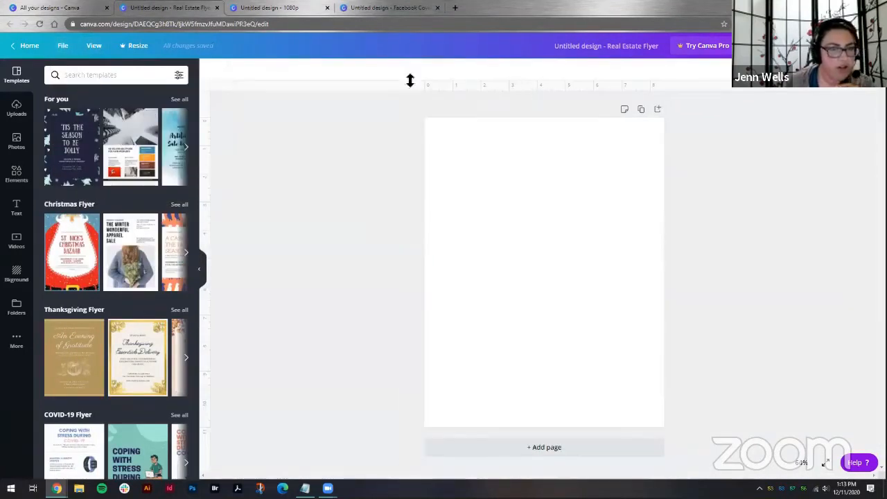
# Step: Turn on margins and print bleed for the flyer
pyautogui.click(63, 45)
pyautogui.click(90, 47)
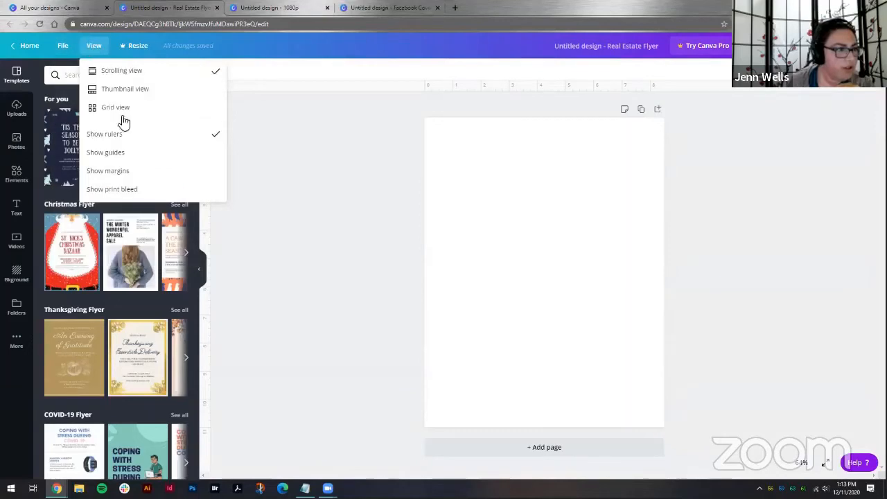
pyautogui.click(110, 173)
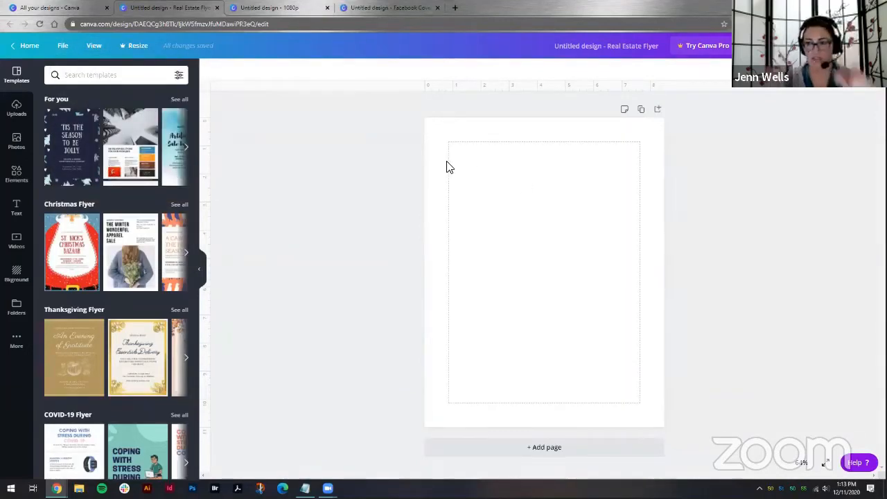
pyautogui.click(91, 47)
pyautogui.click(129, 190)
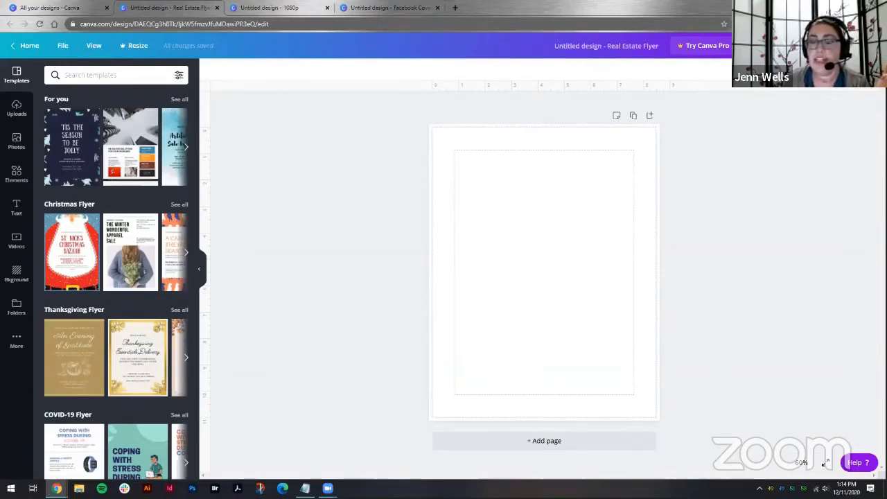
# Step: Review the flyer's print ordering paper options and its download options
pyautogui.click(826, 46)
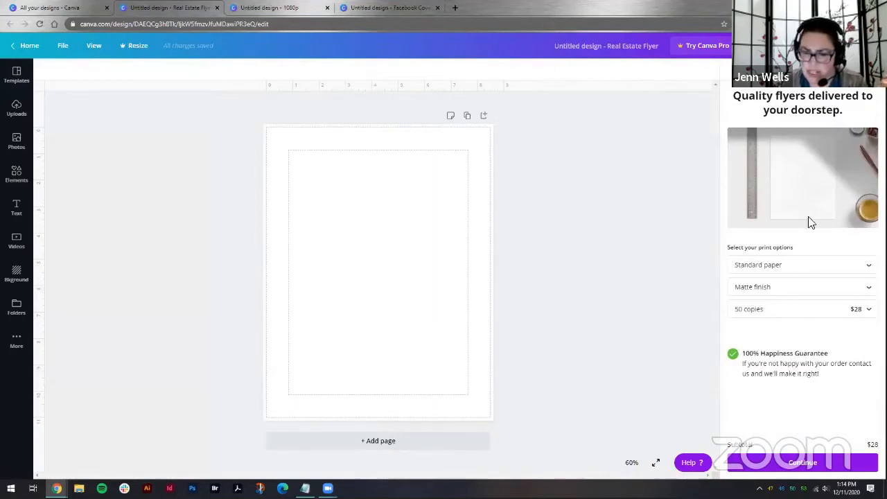
pyautogui.click(811, 268)
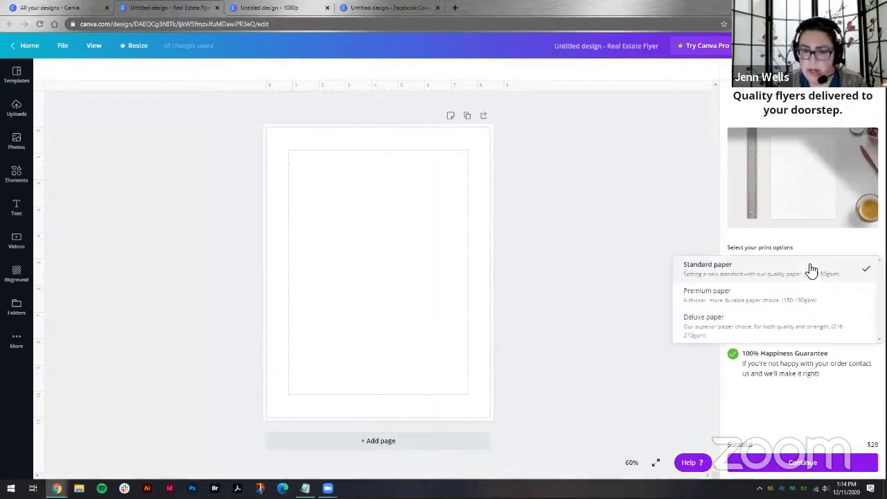
pyautogui.click(811, 269)
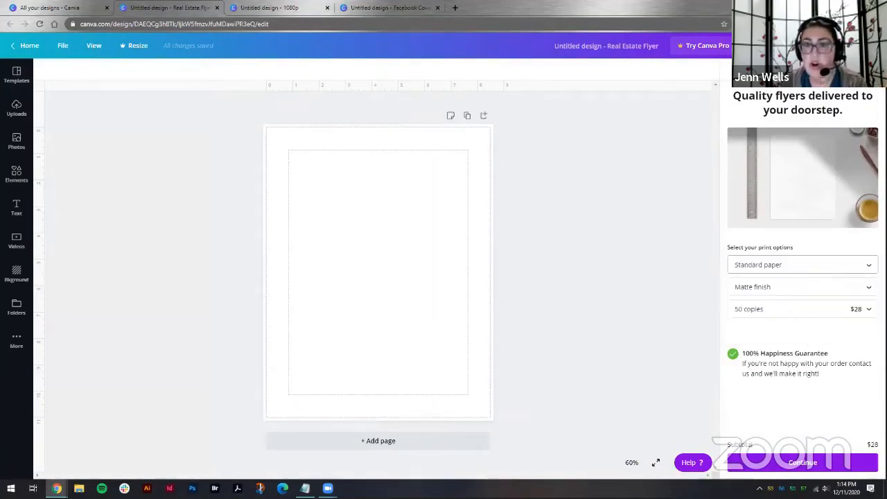
pyautogui.click(869, 72)
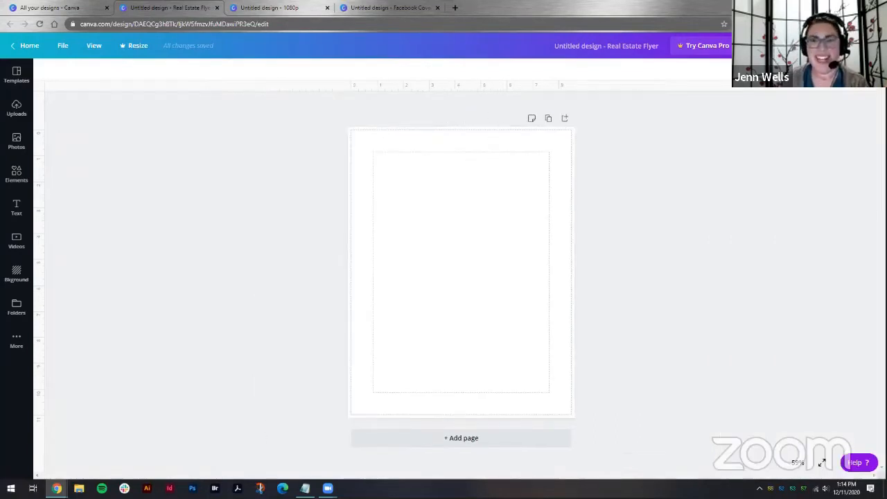
pyautogui.click(847, 46)
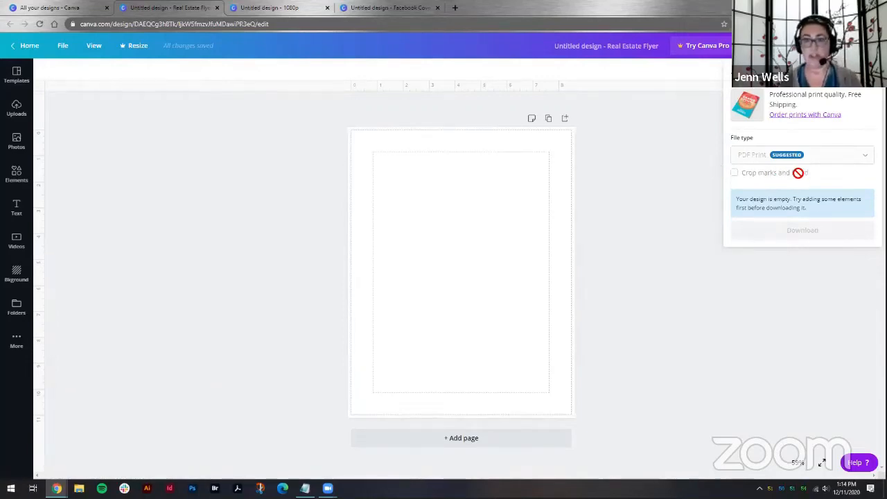
pyautogui.click(847, 46)
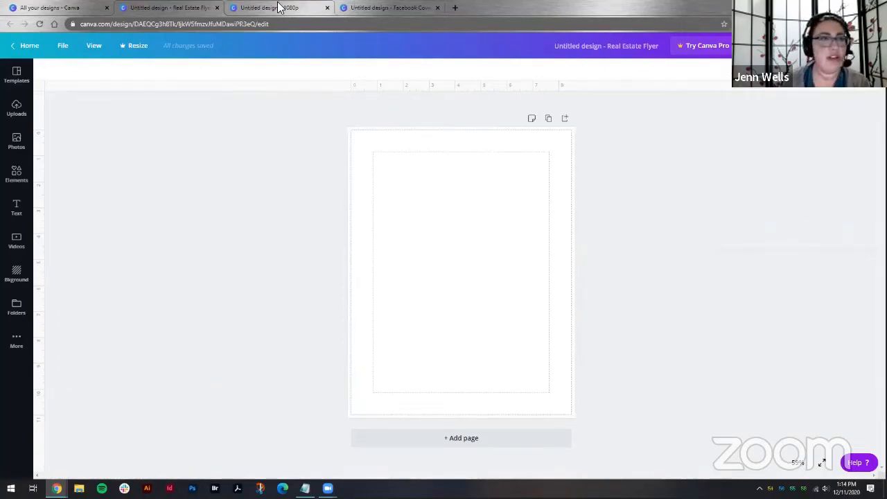
# Step: Switch to the video design and review its download file type options
pyautogui.click(277, 7)
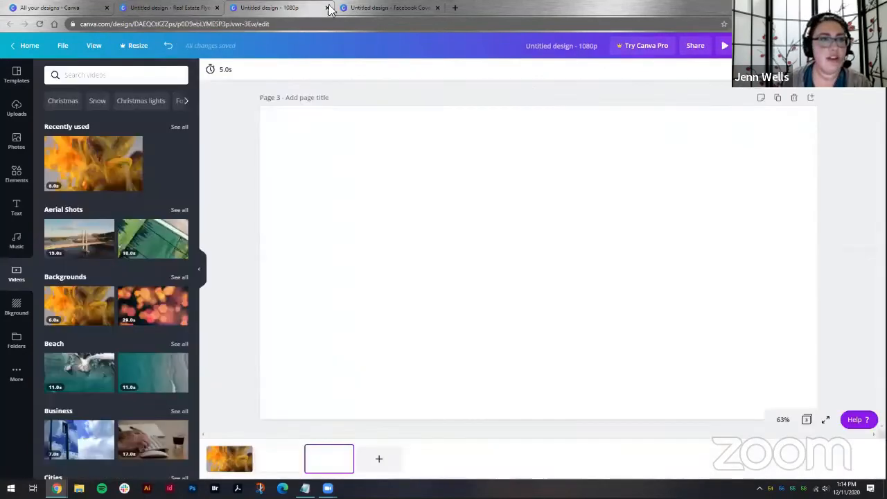
pyautogui.click(231, 458)
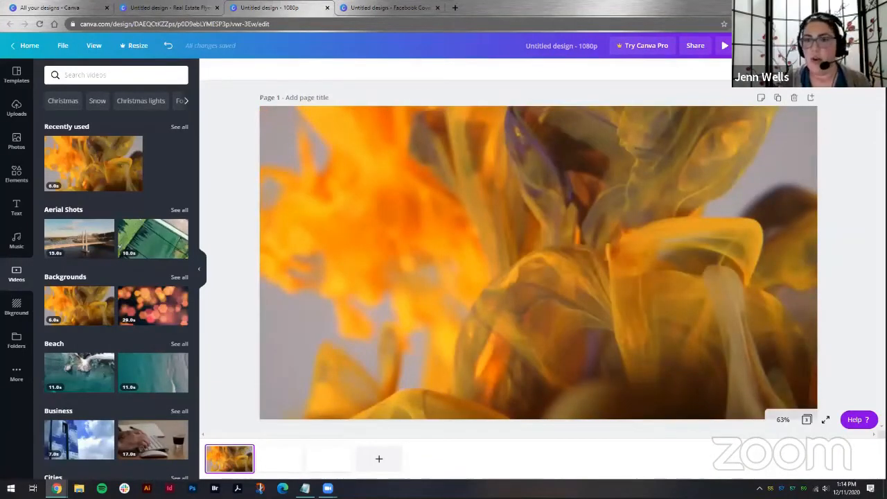
pyautogui.click(847, 45)
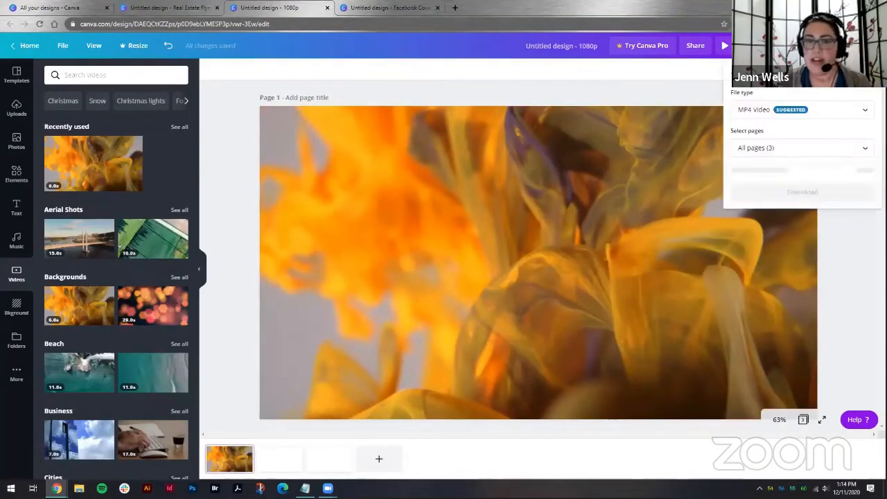
pyautogui.click(835, 113)
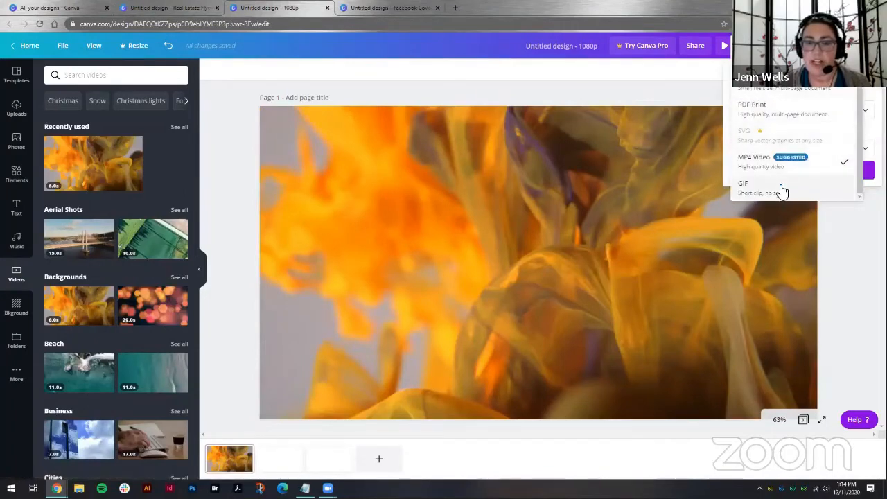
pyautogui.scroll(1, 792, 188)
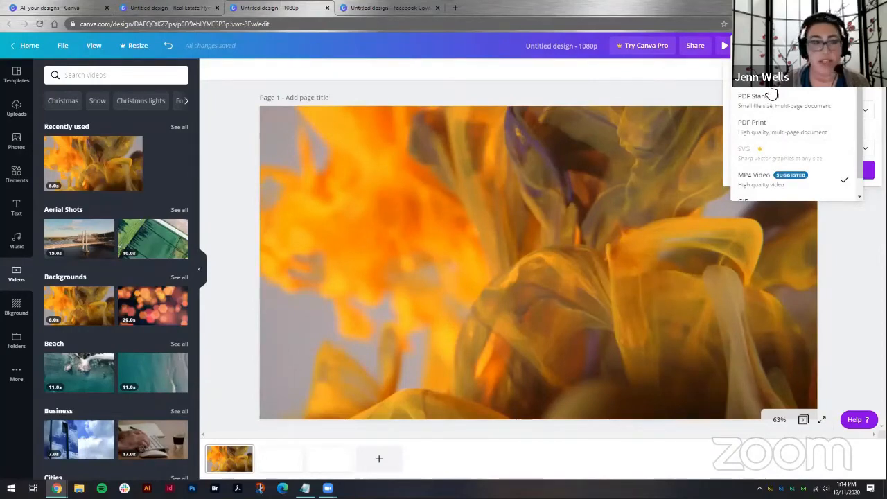
# Step: Switch to the Facebook Cover design and browse the apps and integrations in the More panel
pyautogui.click(139, 8)
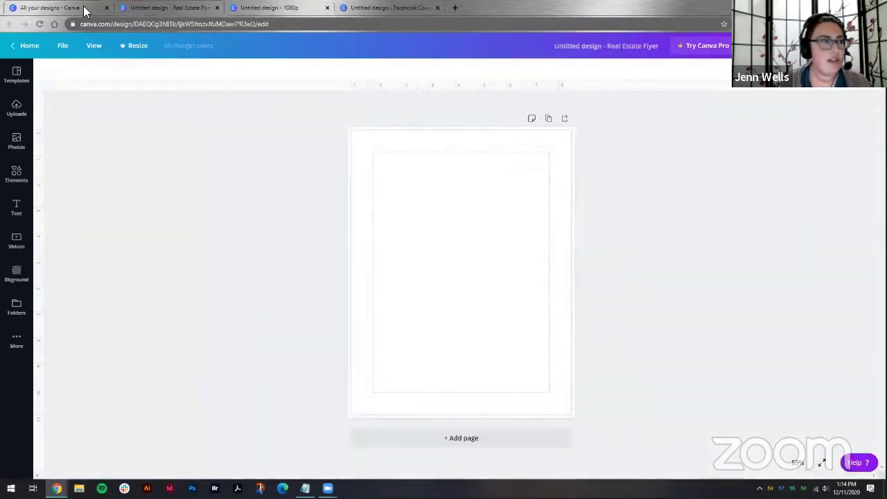
pyautogui.click(371, 9)
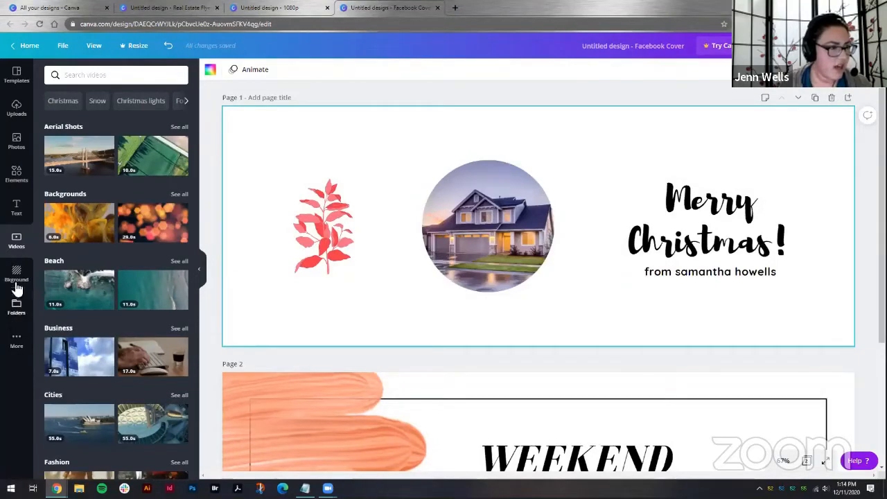
pyautogui.click(17, 343)
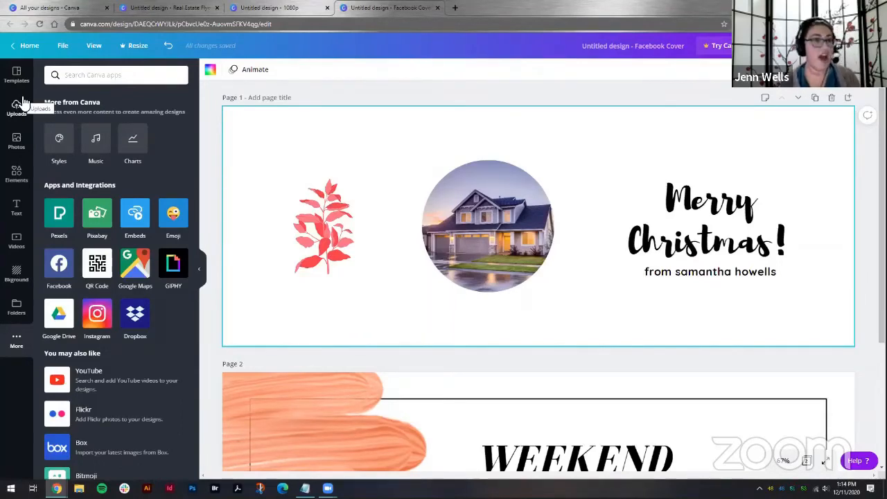
pyautogui.scroll(-3, 302, 182)
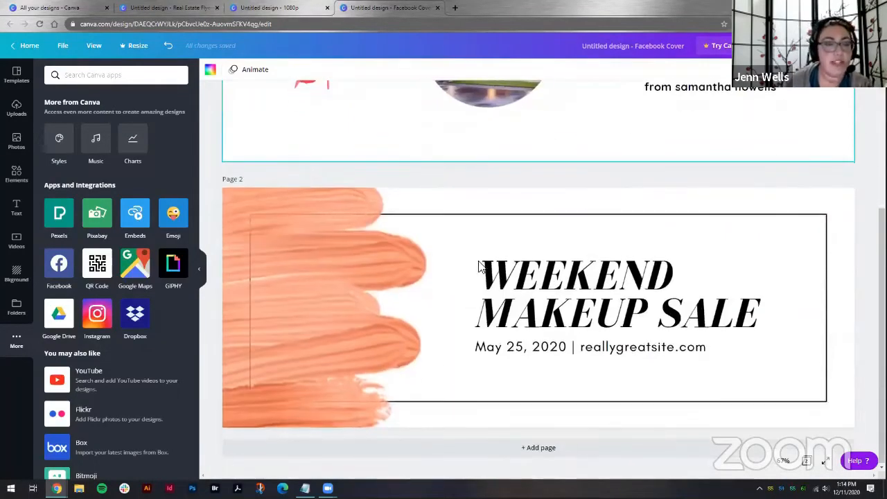
pyautogui.scroll(3, 381, 223)
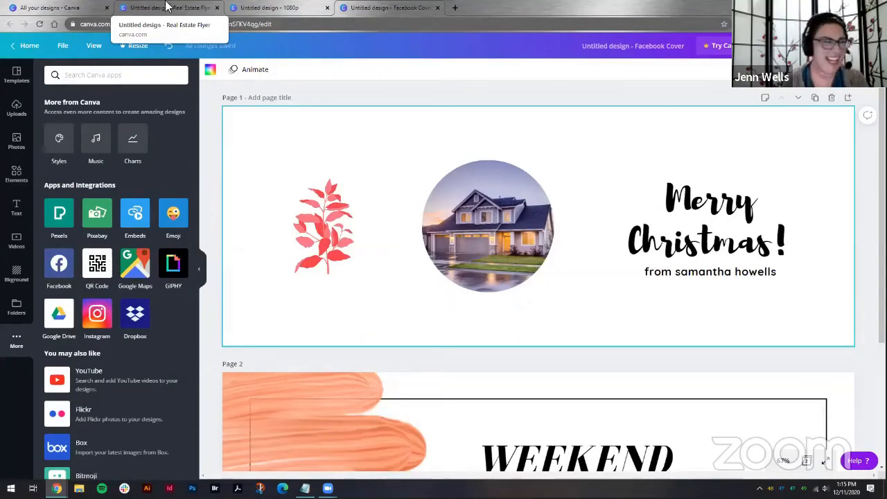
# Step: Open the existing 'Add a heading' design from All your designs and add a blank page to it
pyautogui.click(72, 8)
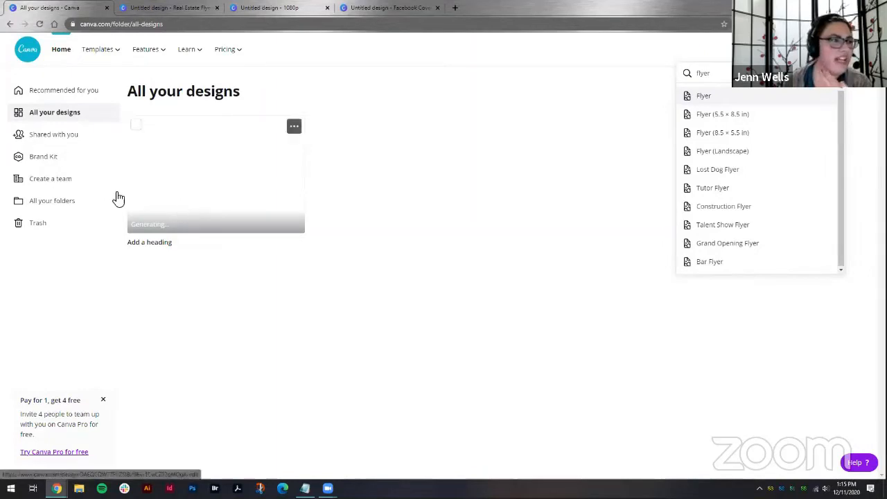
pyautogui.click(197, 215)
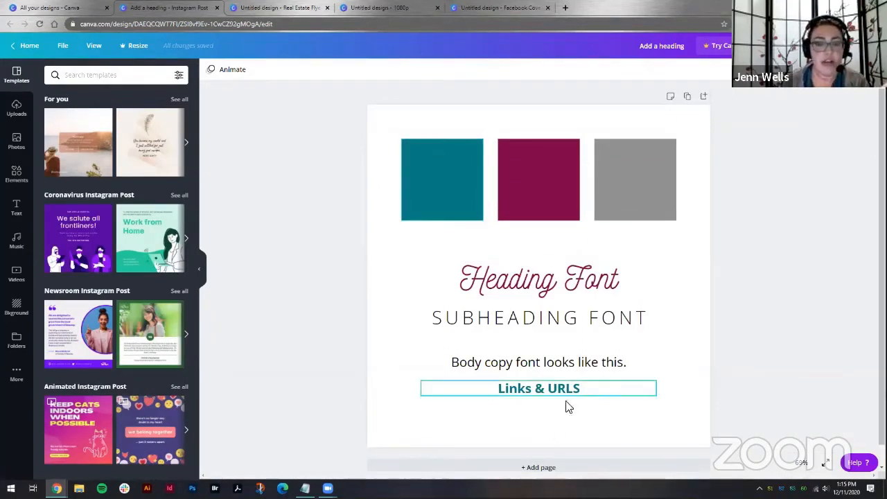
pyautogui.scroll(-1, 549, 461)
pyautogui.click(544, 450)
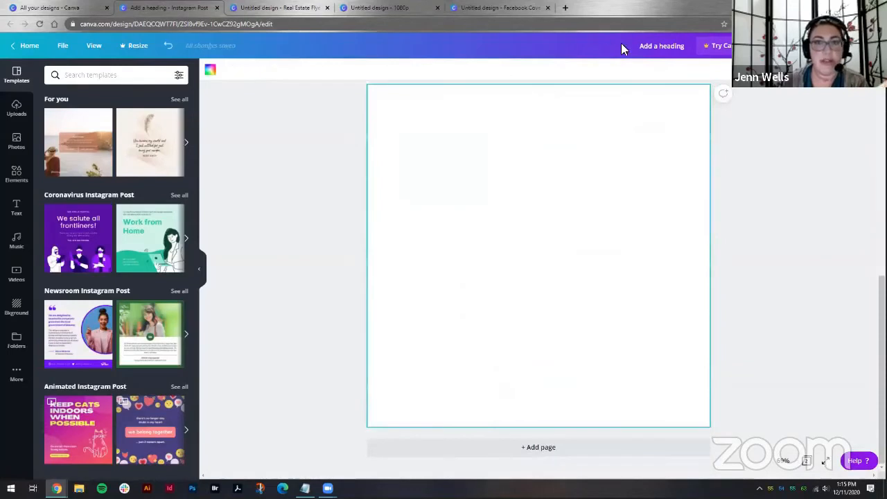
# Step: Rename the design as Tutorial Brand Kit
pyautogui.click(671, 46)
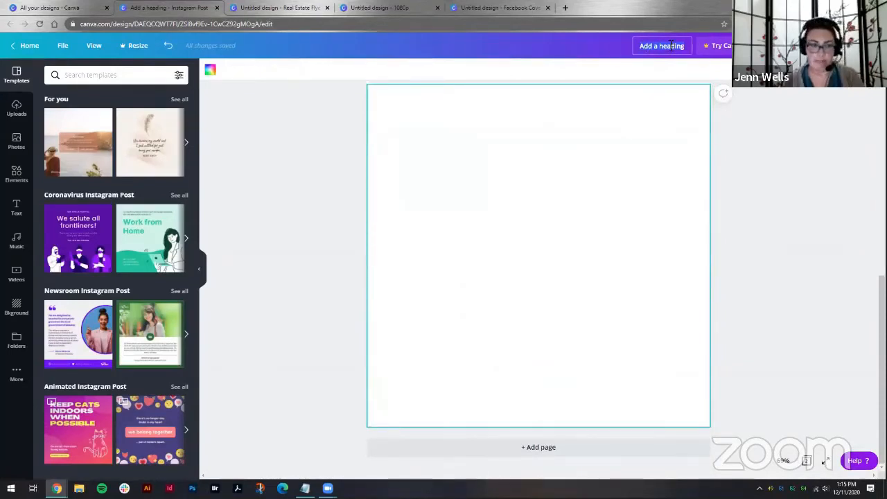
pyautogui.scroll(6, 626, 117)
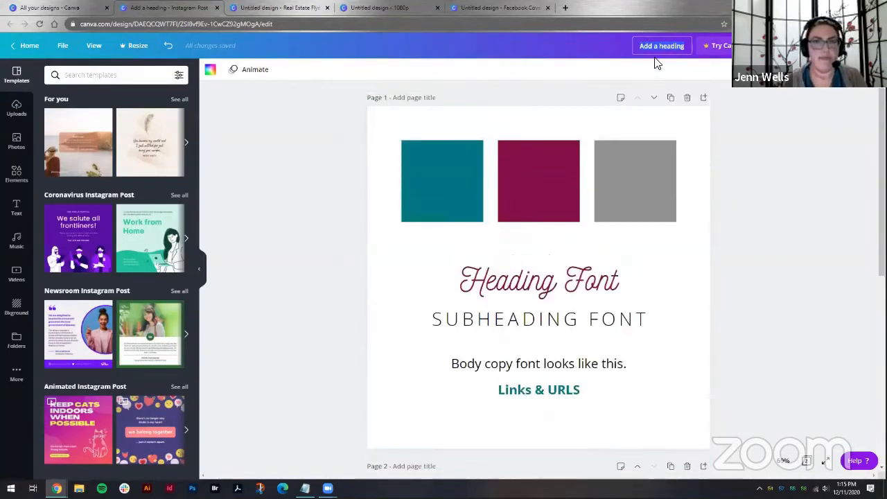
pyautogui.write('Tuto')
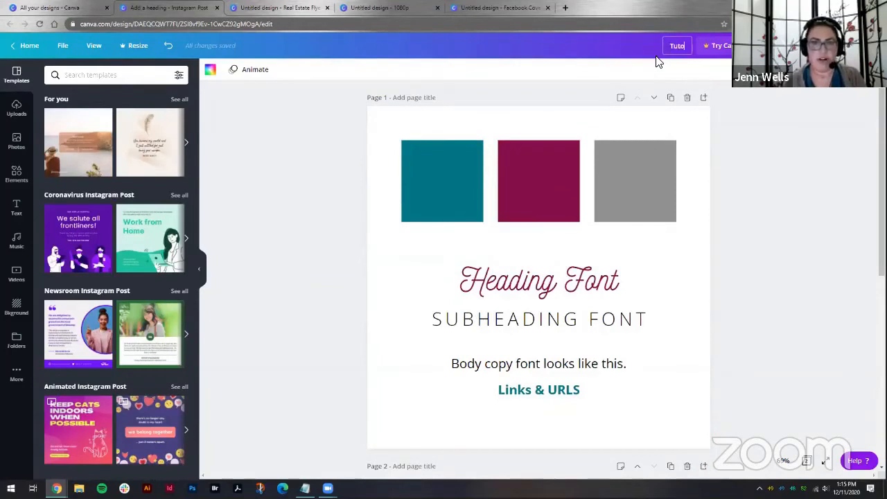
pyautogui.write('rial Brand Kit')
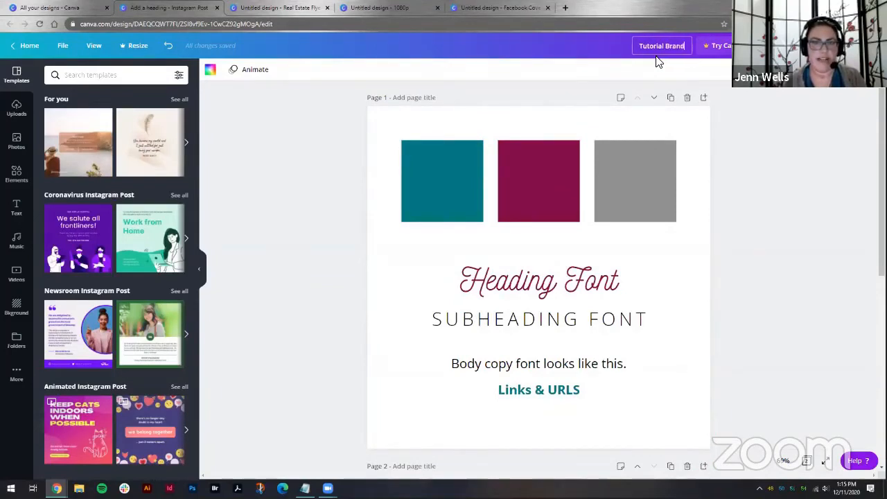
pyautogui.click(639, 133)
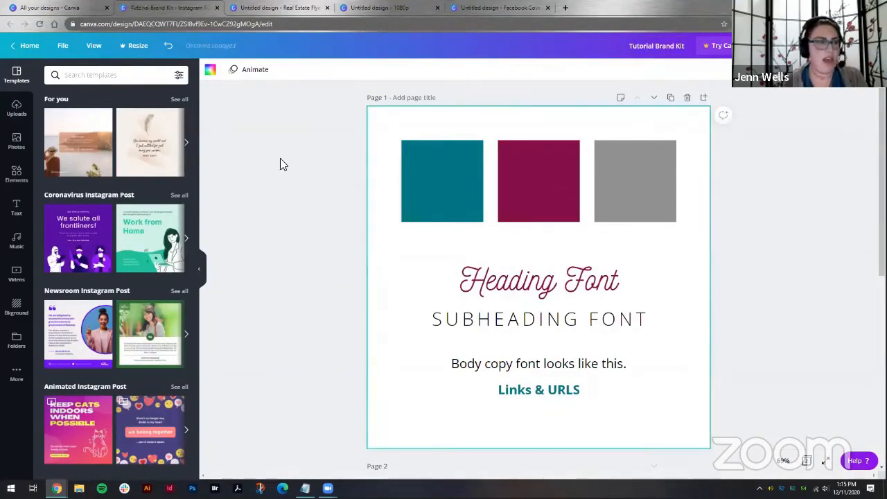
# Step: Add a square shape to the new second page, moving and resizing it near the page's upper-left corner
pyautogui.scroll(-5, 312, 167)
pyautogui.scroll(5, 464, 228)
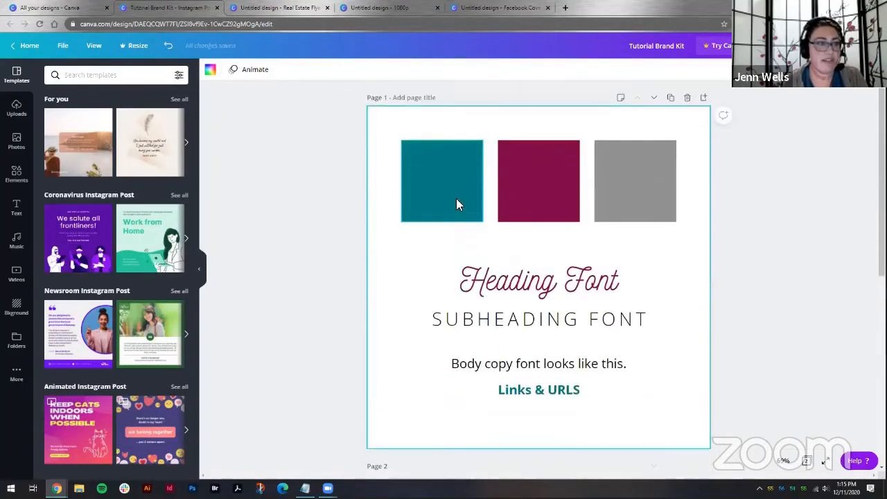
pyautogui.click(455, 203)
pyautogui.scroll(-1, 24, 148)
pyautogui.click(16, 175)
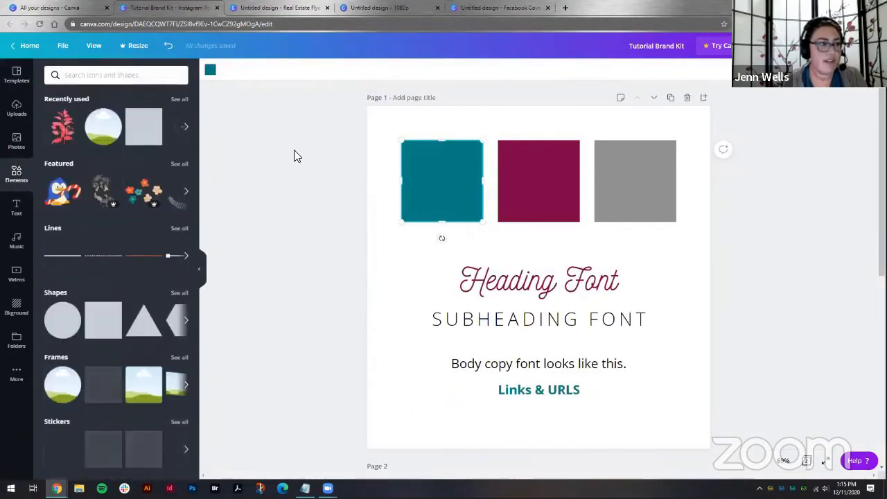
pyautogui.scroll(-5, 298, 161)
pyautogui.click(144, 130)
pyautogui.moveTo(476, 174); pyautogui.dragTo(459, 156)
pyautogui.moveTo(587, 305); pyautogui.dragTo(474, 191)
# Step: Open the square's colour in the new-colour picker to inspect its hex code, then review both pages
pyautogui.click(210, 69)
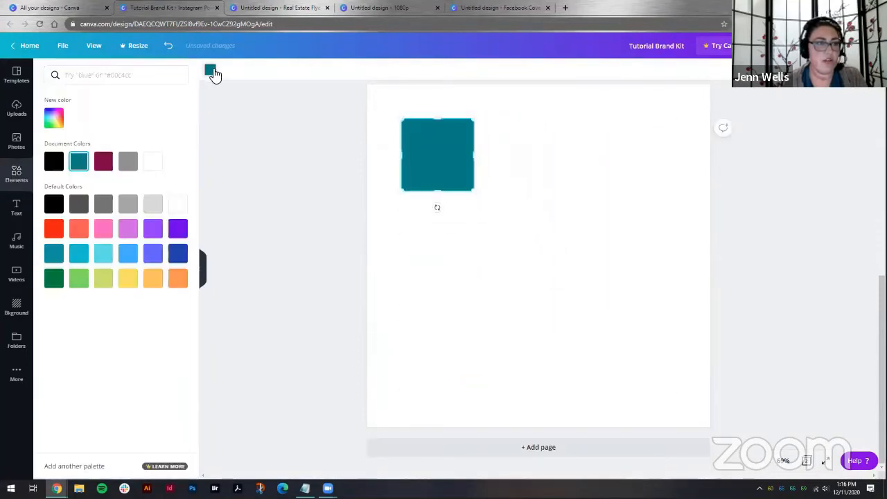
pyautogui.click(55, 119)
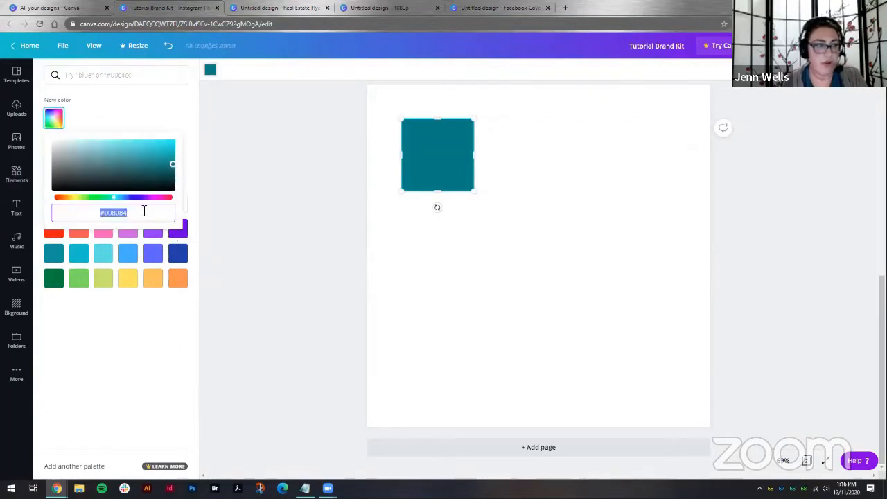
pyautogui.click(123, 115)
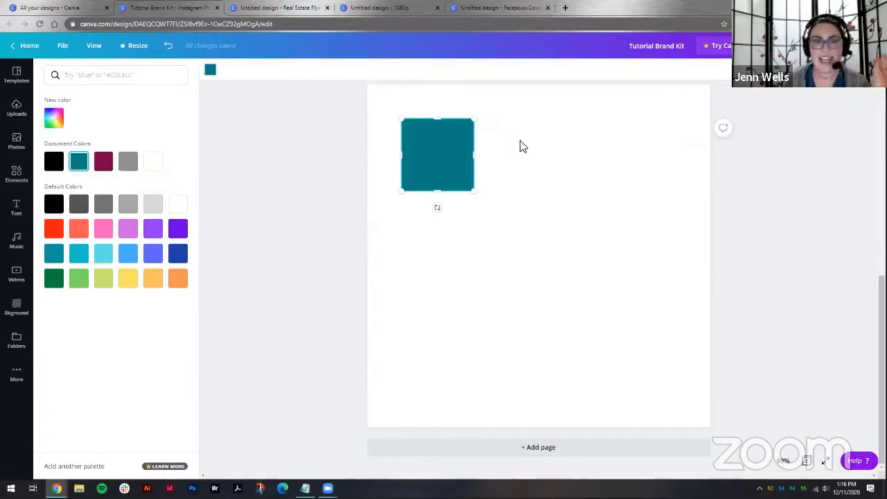
pyautogui.scroll(5, 562, 238)
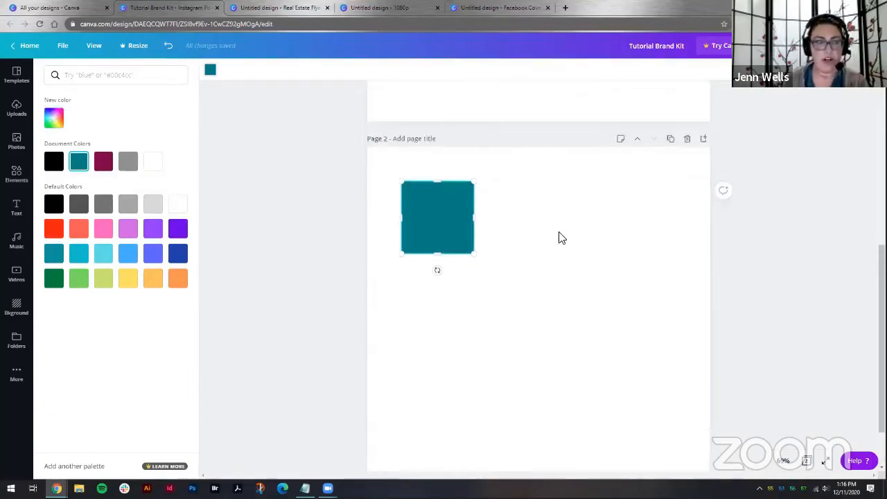
pyautogui.scroll(-1, 667, 229)
pyautogui.scroll(-2, 667, 232)
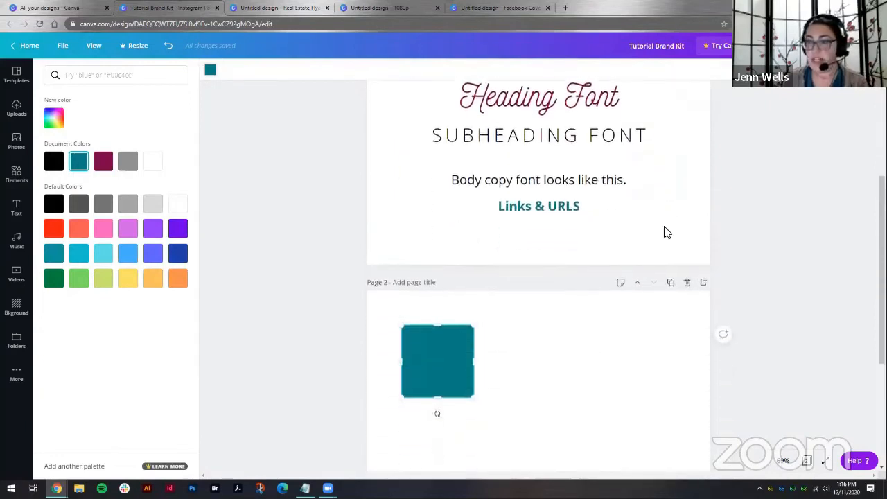
pyautogui.scroll(3, 667, 232)
pyautogui.scroll(-1, 673, 238)
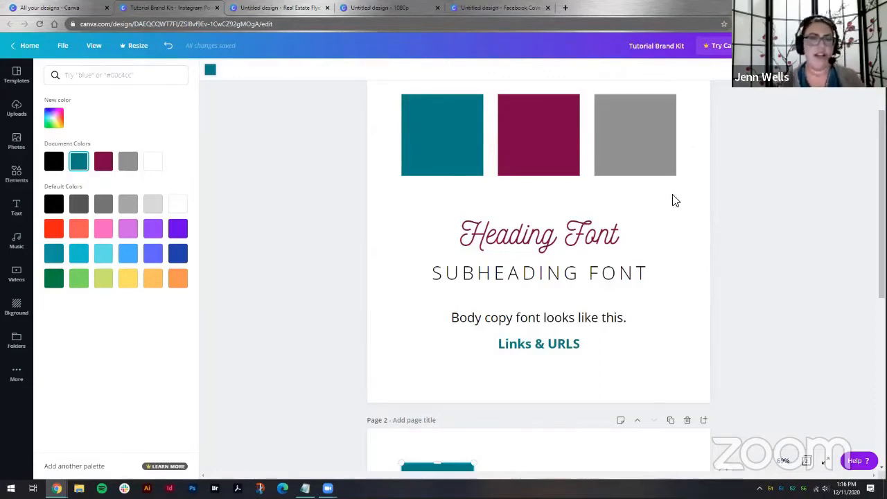
# Step: Copy all brand kit elements from the first page and paste them onto a new third page of the Facebook Cover design
pyautogui.moveTo(687, 148); pyautogui.dragTo(404, 364)
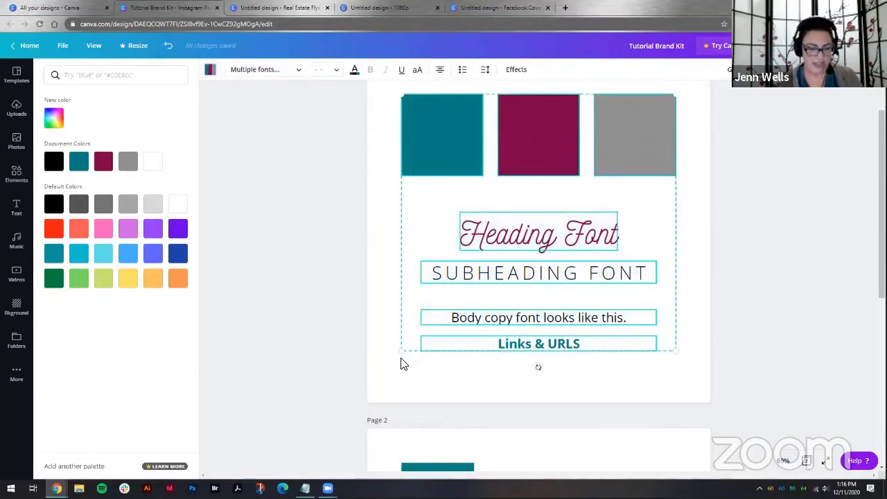
pyautogui.click(239, 7)
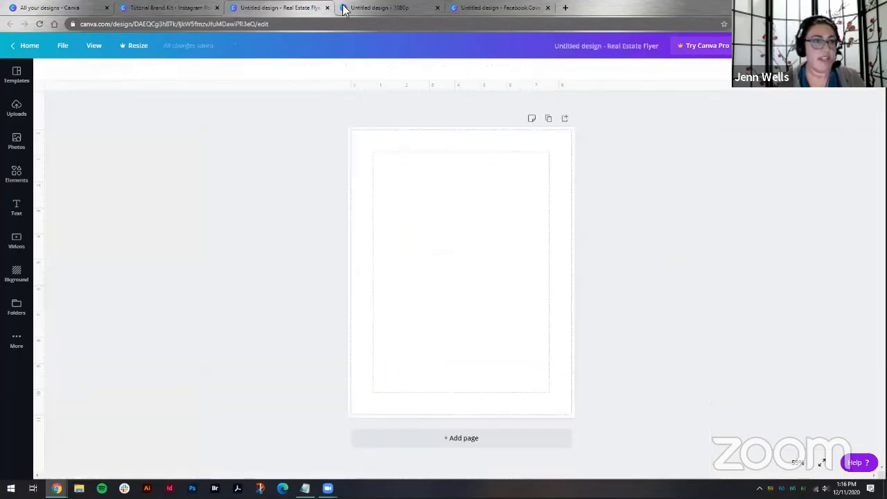
pyautogui.click(327, 9)
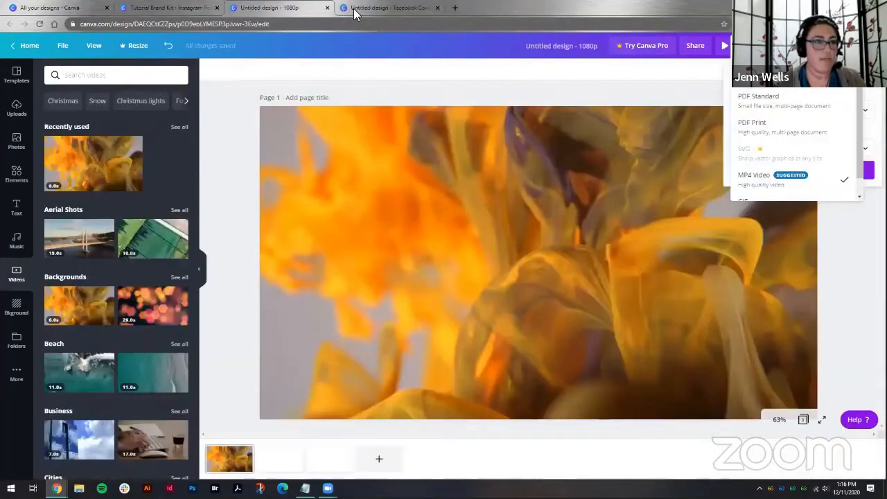
pyautogui.click(354, 9)
pyautogui.scroll(-3, 563, 268)
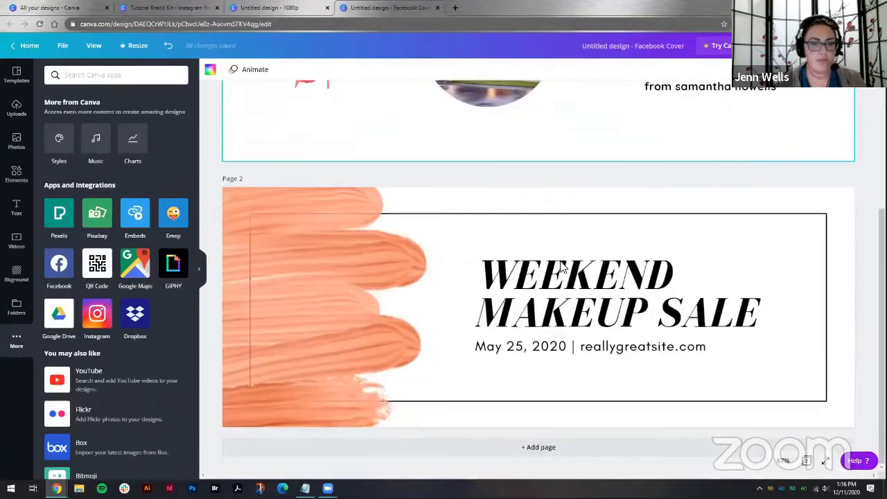
pyautogui.click(535, 449)
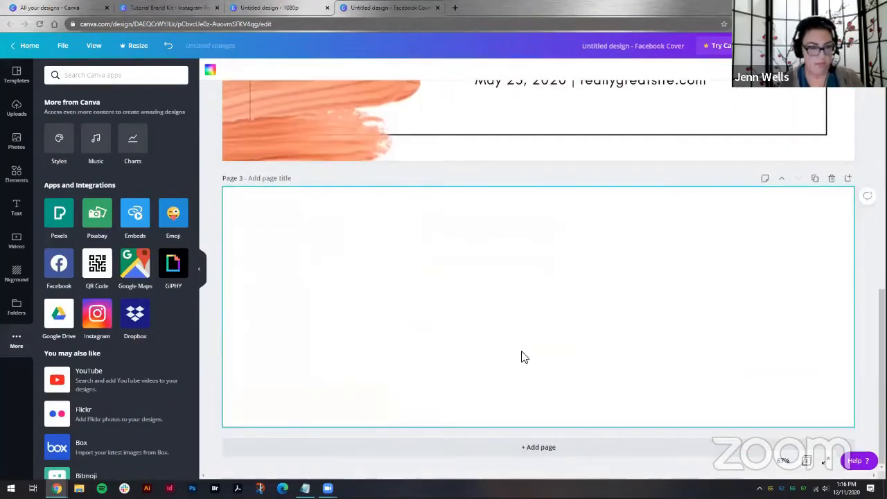
pyautogui.hotkey('ctrl', 'v')
# Step: Recolour the 'WEEKEND MAKEUP SALE' heading with the maroon document colour
pyautogui.scroll(3, 545, 295)
pyautogui.click(509, 237)
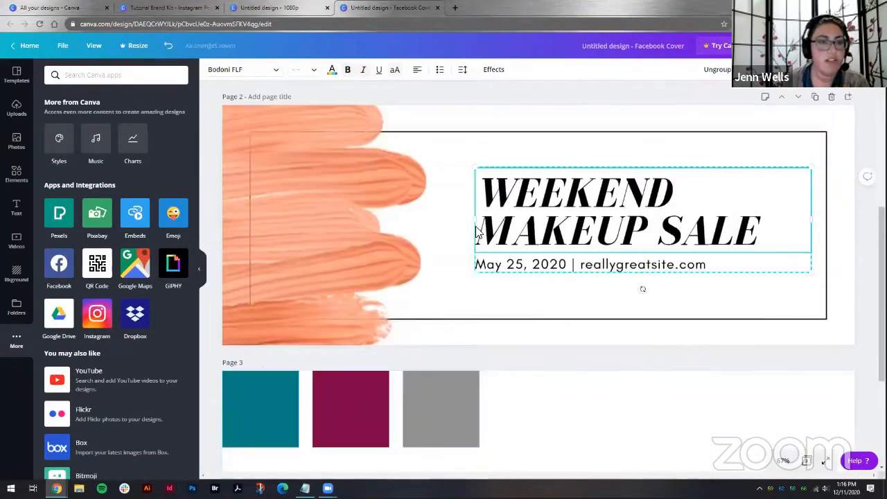
pyautogui.click(838, 157)
pyautogui.click(650, 221)
pyautogui.click(333, 73)
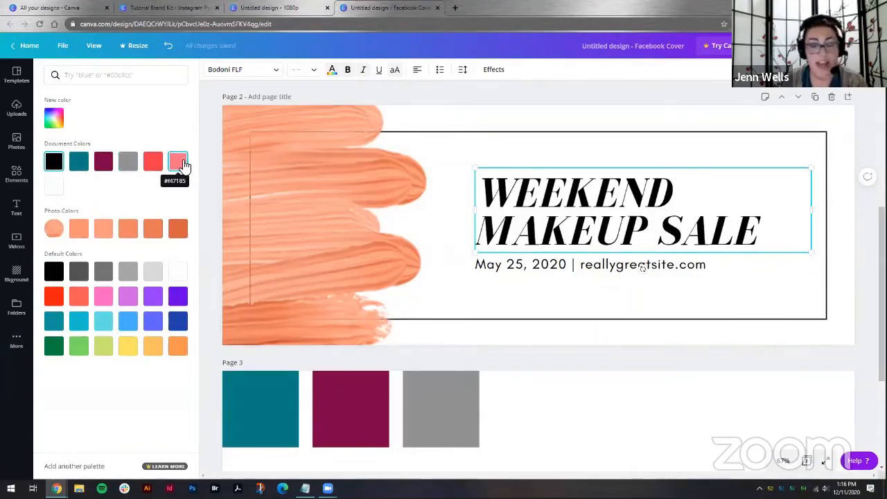
pyautogui.click(103, 162)
# Step: Recolour the date and website line with the teal document colour
pyautogui.click(513, 263)
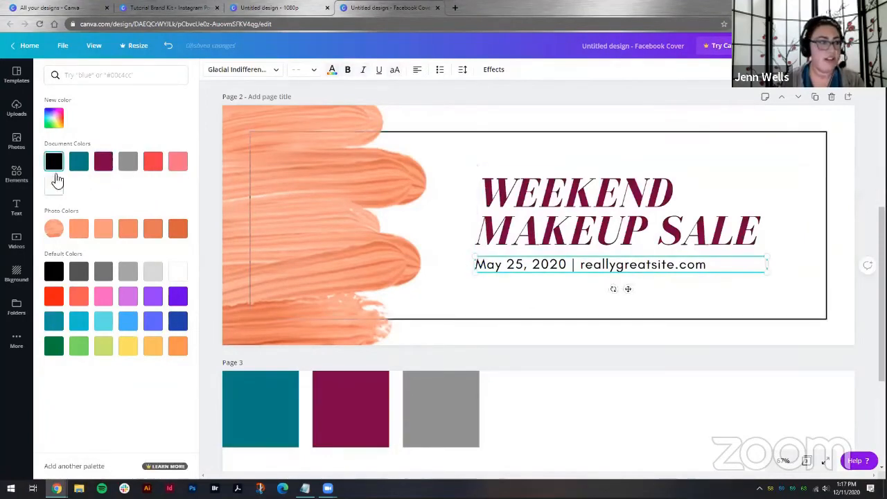
pyautogui.click(306, 199)
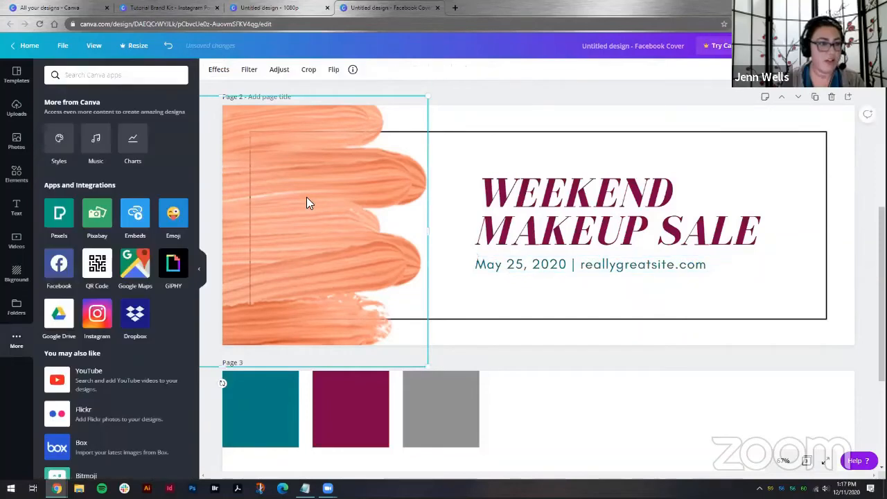
# Step: Recolour the rectangular border frame with the grey document colour
pyautogui.click(439, 133)
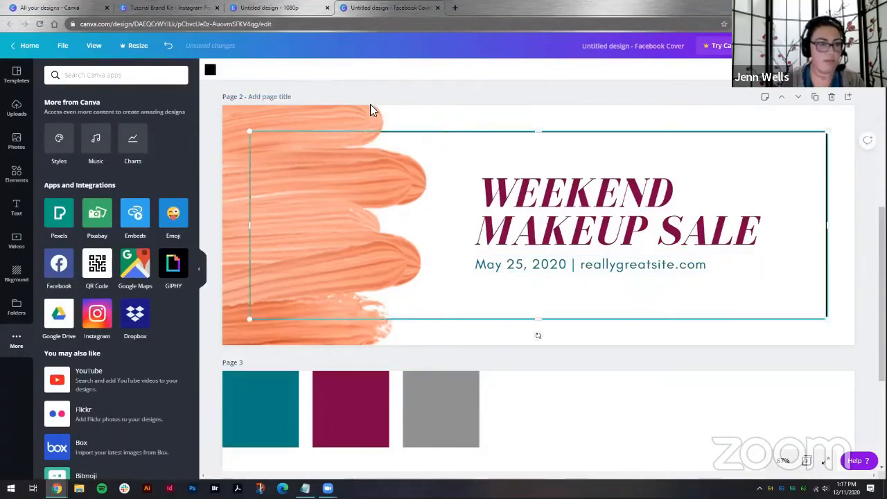
pyautogui.click(209, 71)
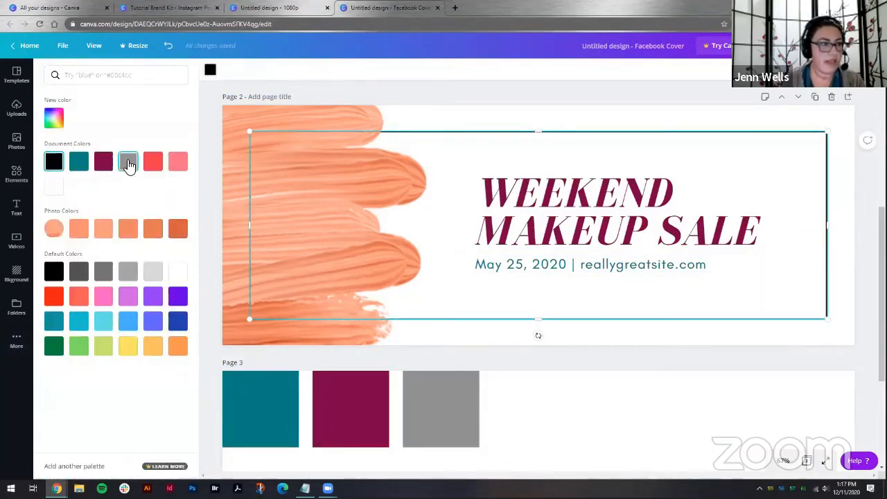
pyautogui.click(128, 163)
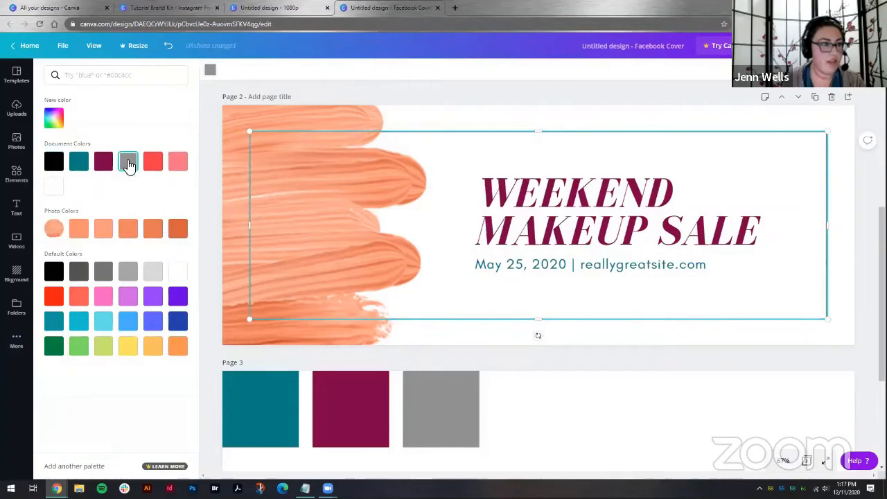
pyautogui.click(578, 318)
# Step: Search the photos for 'makeup brush' and add a makeup brushes photo to the page 2 cover
pyautogui.click(386, 224)
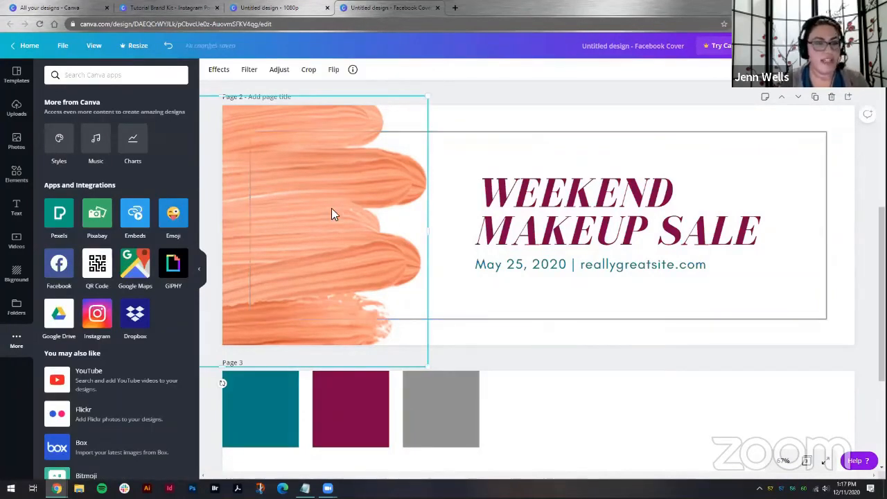
pyautogui.scroll(-5, 459, 284)
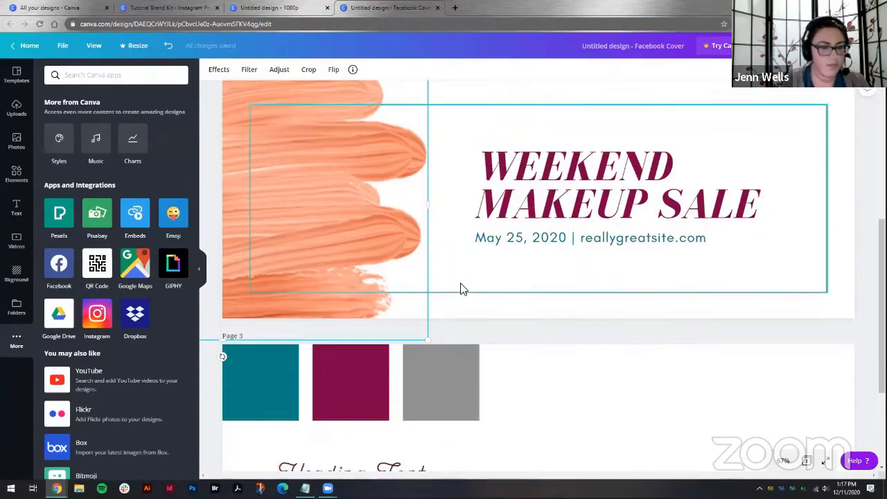
pyautogui.scroll(5, 459, 289)
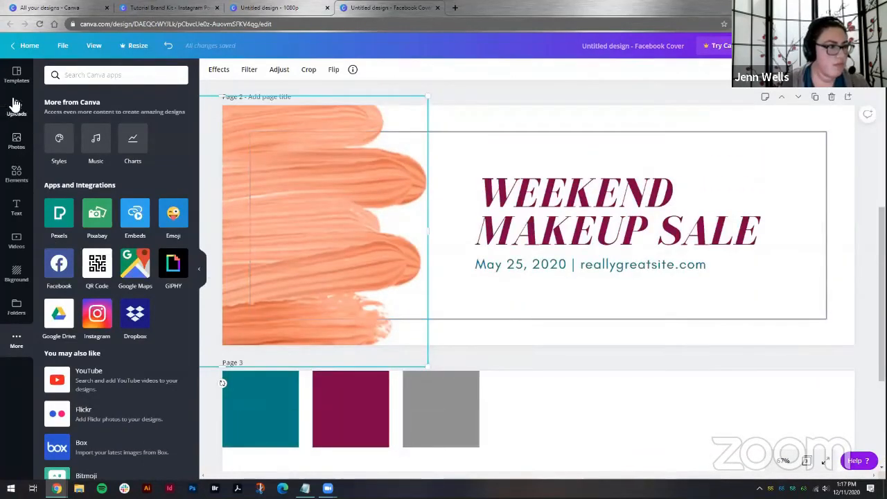
pyautogui.click(17, 142)
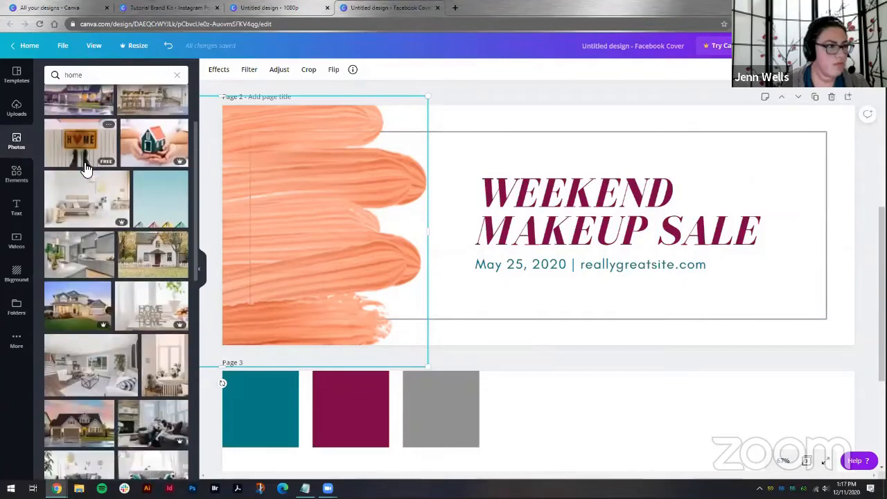
pyautogui.click(113, 95)
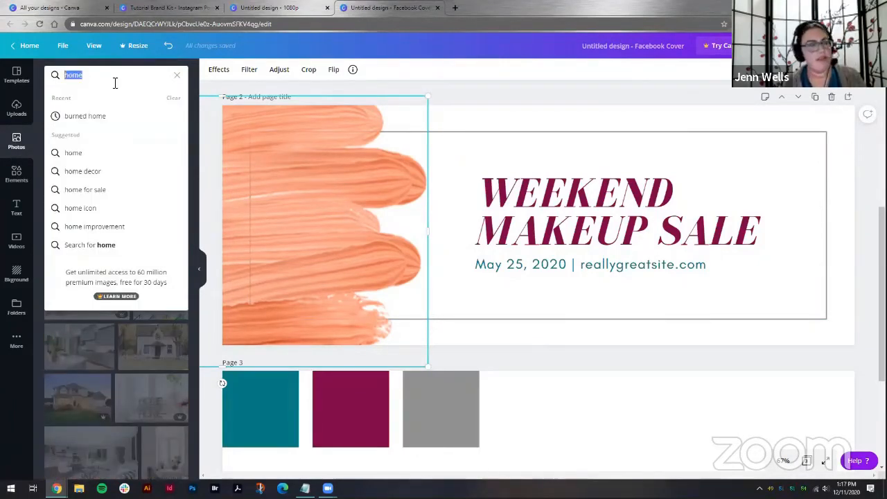
pyautogui.write('paint')
pyautogui.press('BackSpace')
pyautogui.press('BackSpace')
pyautogui.press('BackSpace')
pyautogui.press('BackSpace')
pyautogui.press('BackSpace')
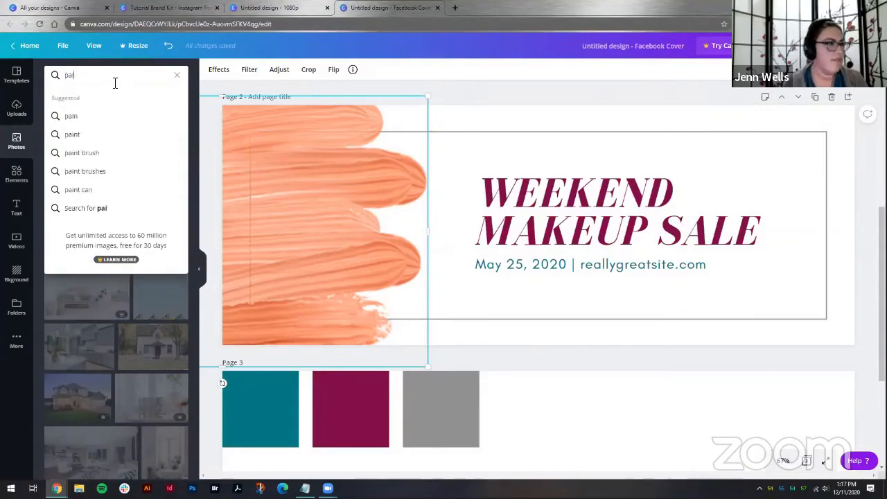
pyautogui.write('makeup br')
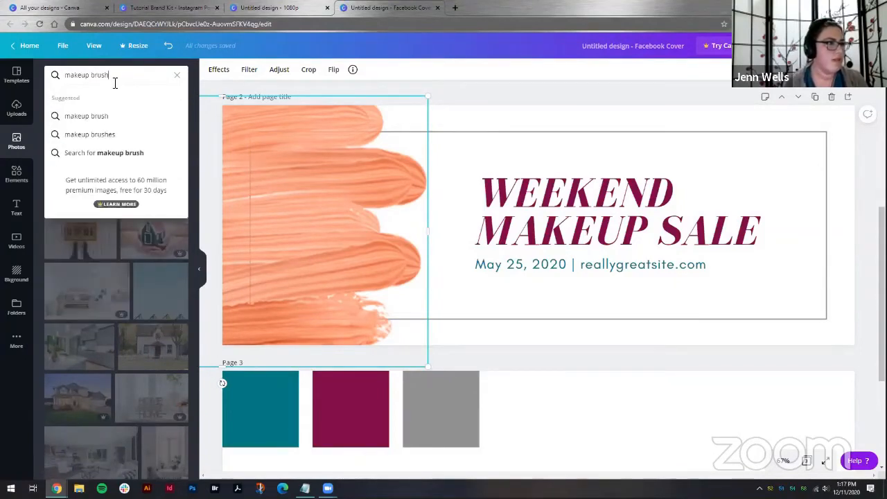
pyautogui.write('ush')
pyautogui.press('Return')
pyautogui.moveTo(95, 235)
pyautogui.mouseDown()
pyautogui.moveTo(169, 230)
pyautogui.moveTo(239, 195)
pyautogui.moveTo(308, 179)
pyautogui.mouseUp()
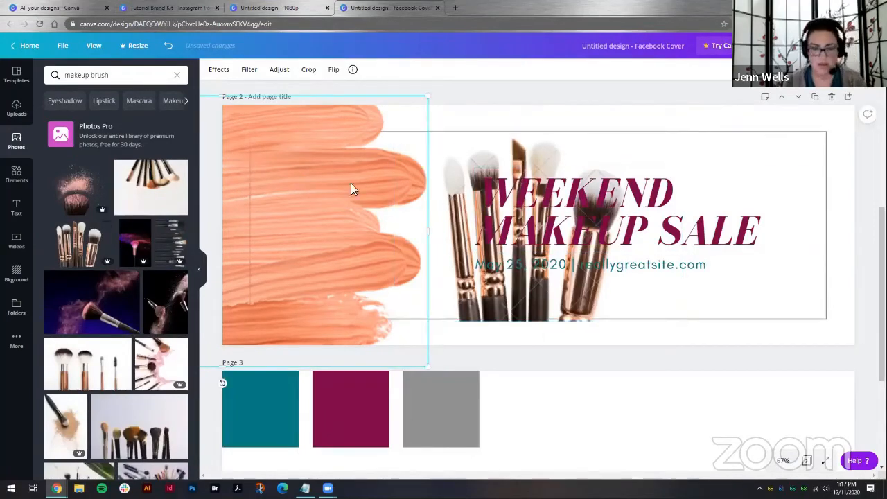
# Step: Delete the orange paint stroke and move and rotate the brushes photo into the cover's left side
pyautogui.press('Delete')
pyautogui.moveTo(455, 187); pyautogui.dragTo(251, 181)
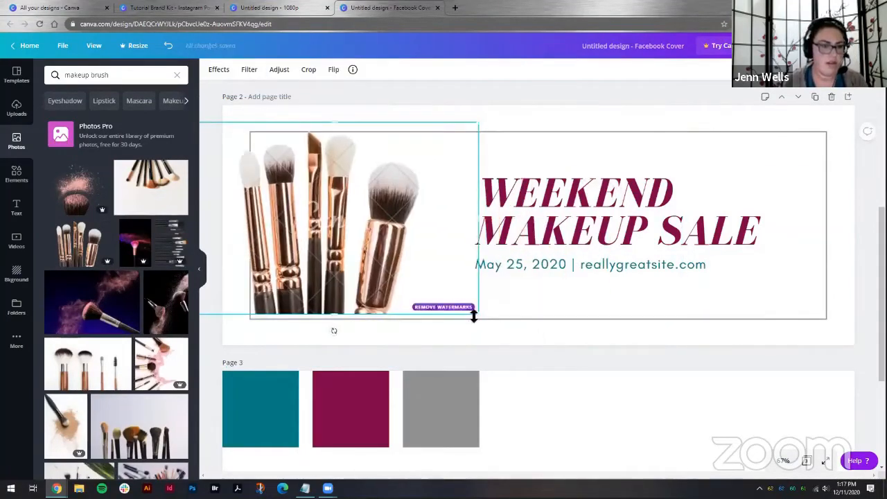
pyautogui.moveTo(336, 334)
pyautogui.mouseDown()
pyautogui.moveTo(257, 311)
pyautogui.moveTo(238, 211)
pyautogui.moveTo(235, 222)
pyautogui.mouseUp()
pyautogui.moveTo(283, 201); pyautogui.dragTo(267, 201)
pyautogui.click(534, 336)
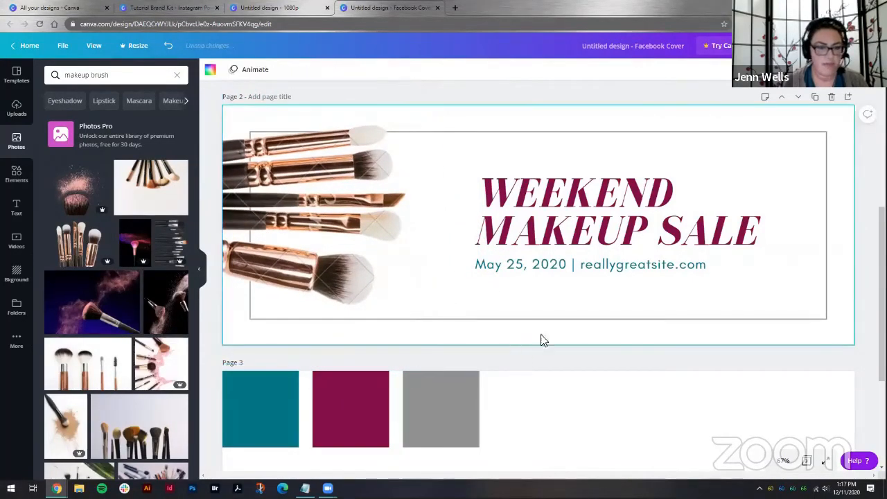
# Step: Set the 'WEEKEND MAKEUP SALE' heading's font to Nickainley, matching the brand kit heading, and switch off its uppercase styling
pyautogui.click(540, 213)
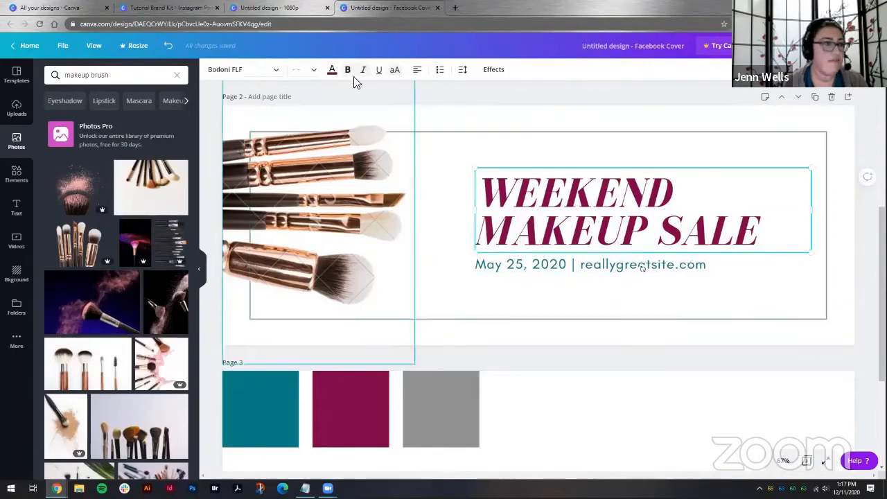
pyautogui.click(255, 75)
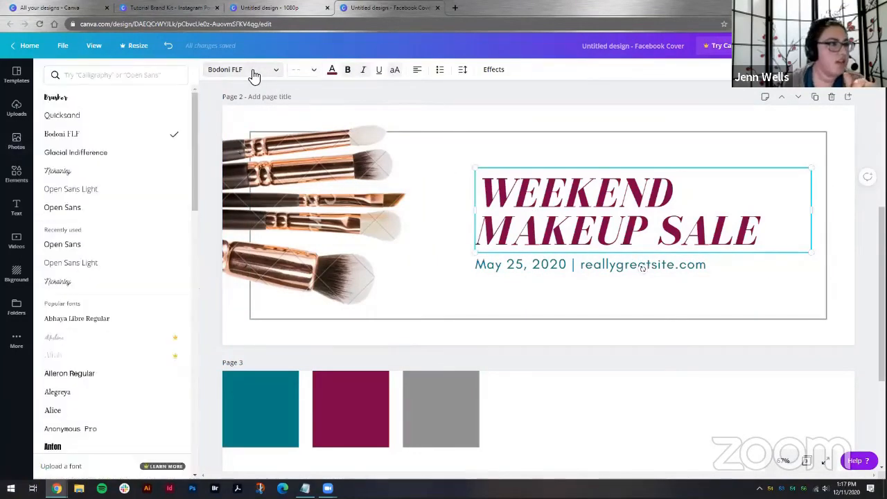
pyautogui.scroll(-5, 347, 233)
pyautogui.scroll(-1, 113, 178)
pyautogui.scroll(1, 113, 187)
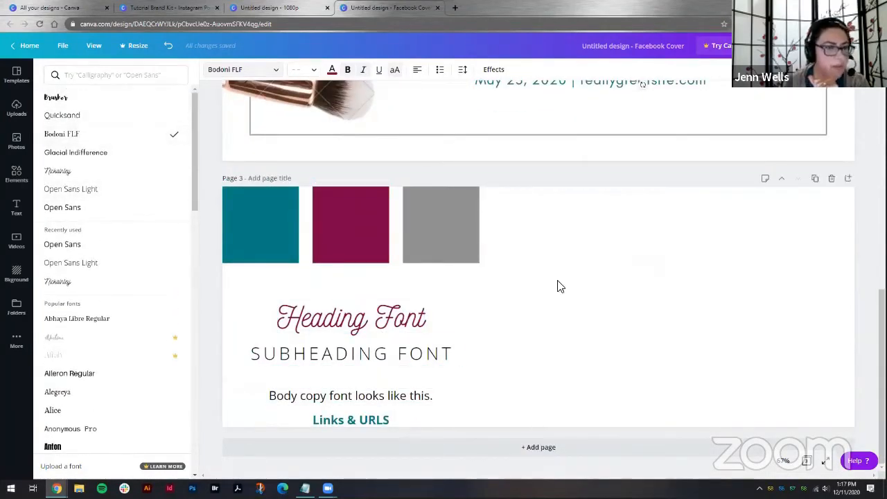
pyautogui.scroll(6, 558, 287)
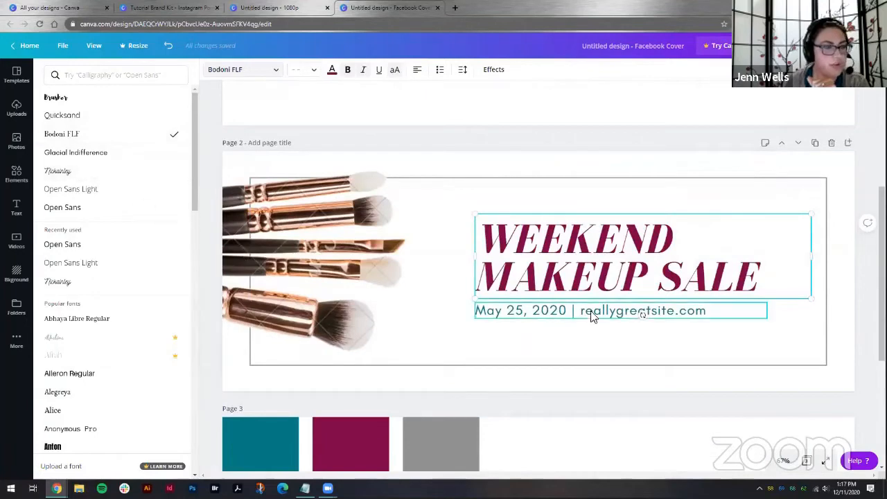
pyautogui.scroll(-3, 576, 347)
pyautogui.click(388, 409)
pyautogui.scroll(-2, 389, 409)
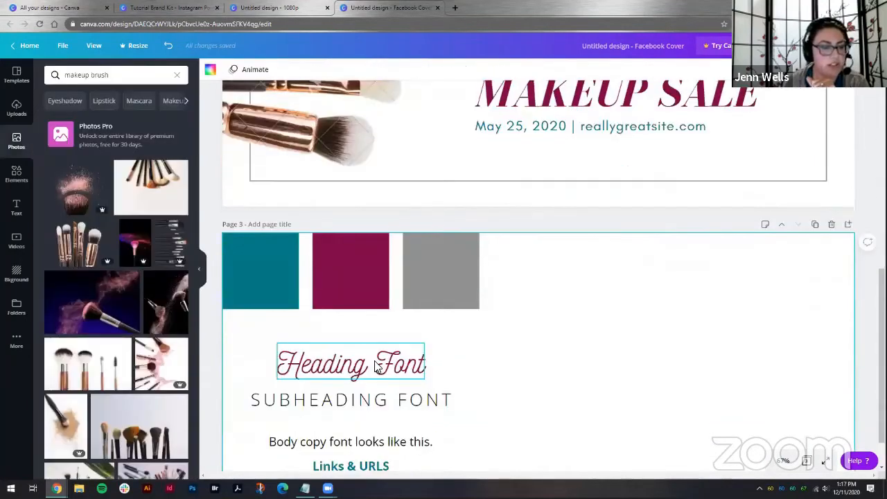
pyautogui.click(333, 368)
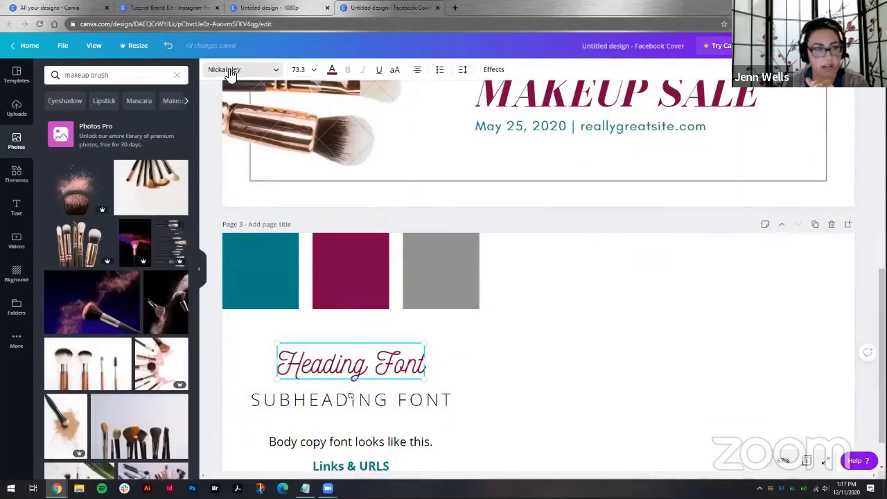
pyautogui.scroll(4, 534, 268)
pyautogui.click(547, 296)
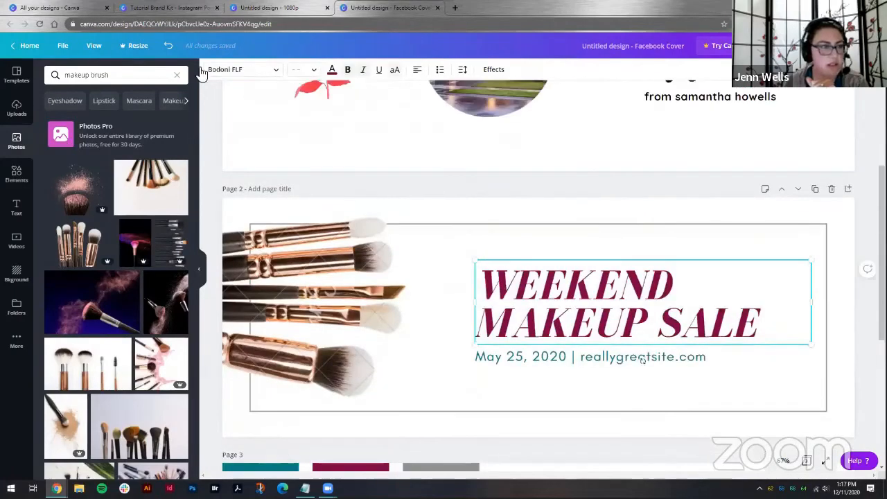
pyautogui.click(232, 71)
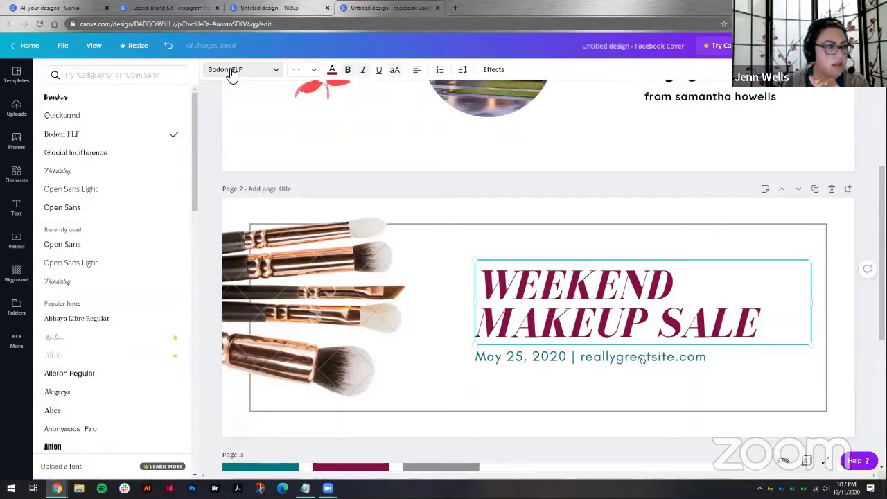
pyautogui.click(61, 171)
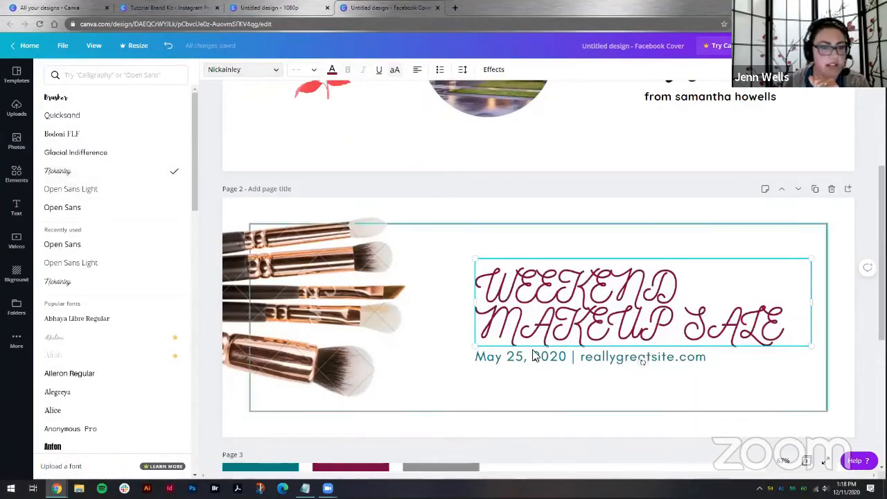
pyautogui.click(395, 72)
pyautogui.click(396, 72)
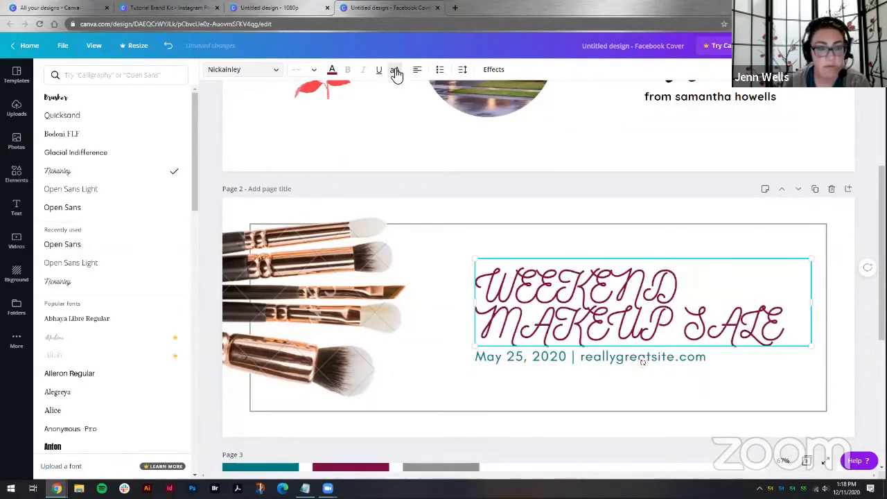
pyautogui.click(395, 73)
# Step: Copy the style of the 'SUBHEADING FONT' text on page 3 and paste it onto the date and website line
pyautogui.click(574, 355)
pyautogui.scroll(-4, 399, 303)
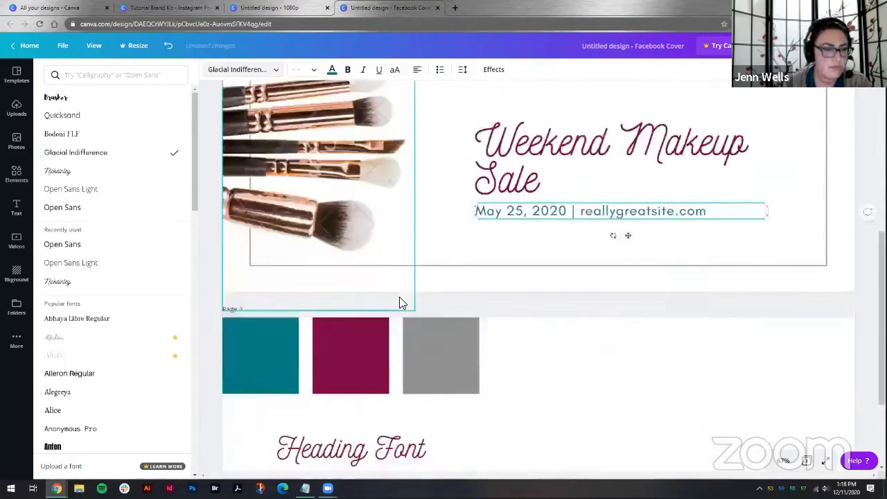
pyautogui.scroll(2, 340, 120)
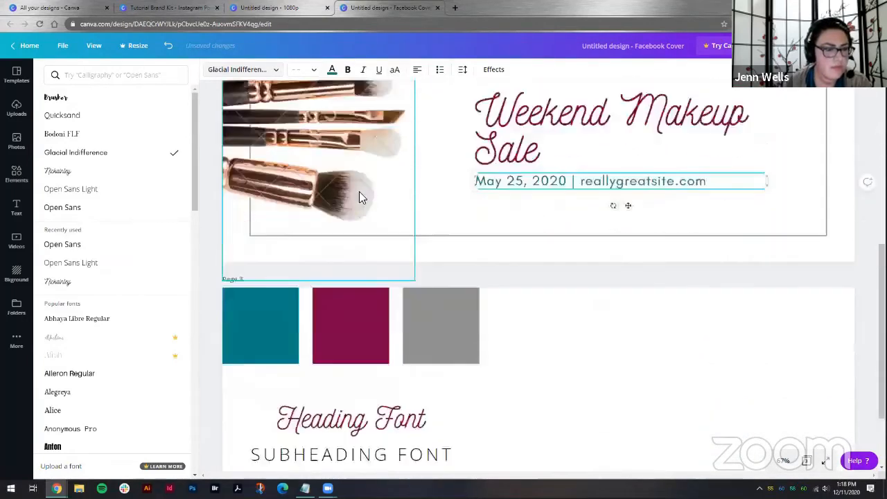
pyautogui.scroll(-2, 359, 192)
pyautogui.scroll(2, 361, 198)
pyautogui.scroll(-2, 443, 257)
pyautogui.scroll(-1, 519, 303)
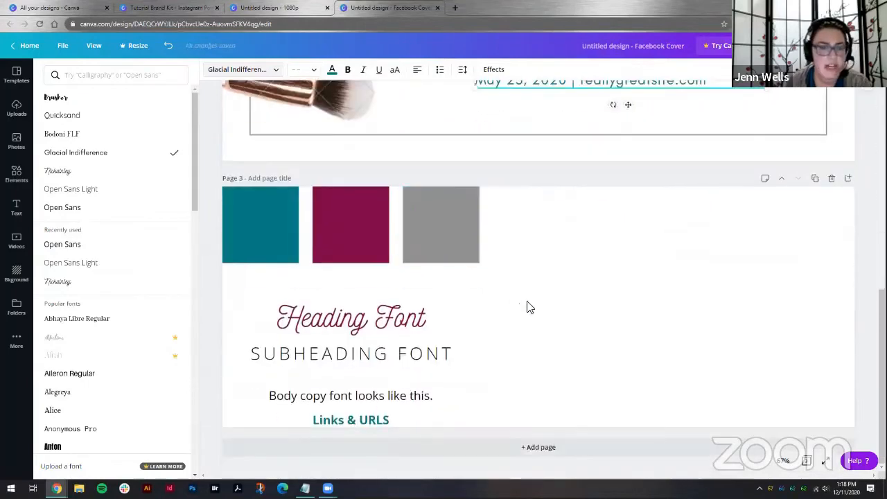
pyautogui.click(659, 213)
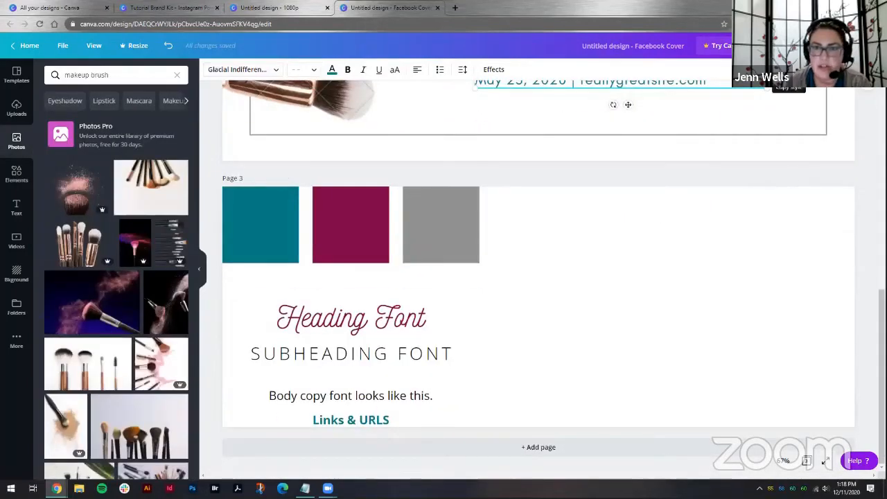
pyautogui.click(327, 349)
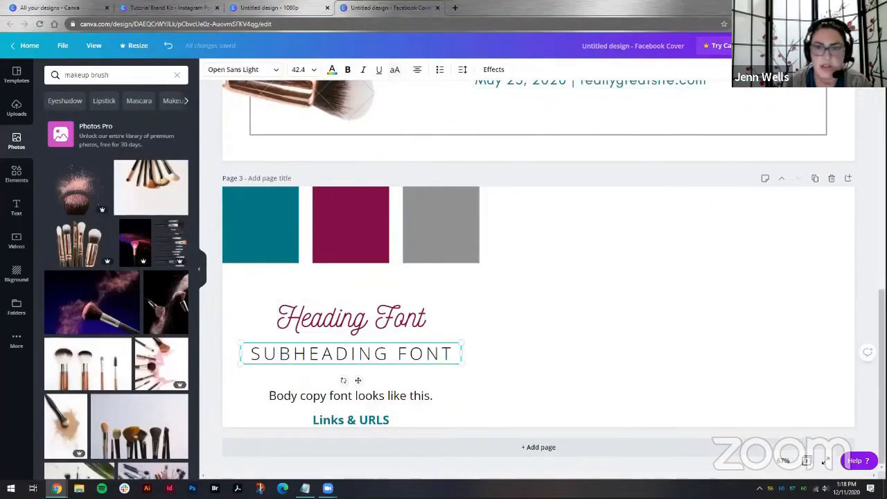
pyautogui.hotkey('ctrl', 'alt', 'c')
pyautogui.scroll(3, 575, 264)
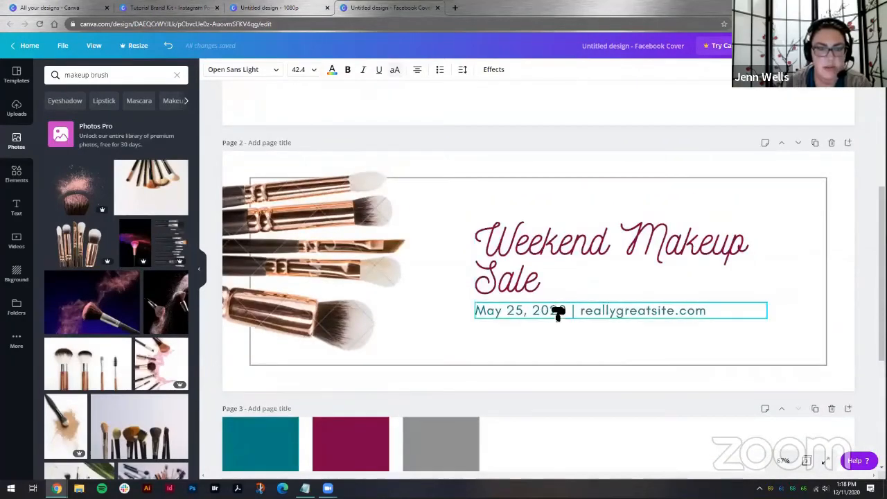
pyautogui.click(558, 312)
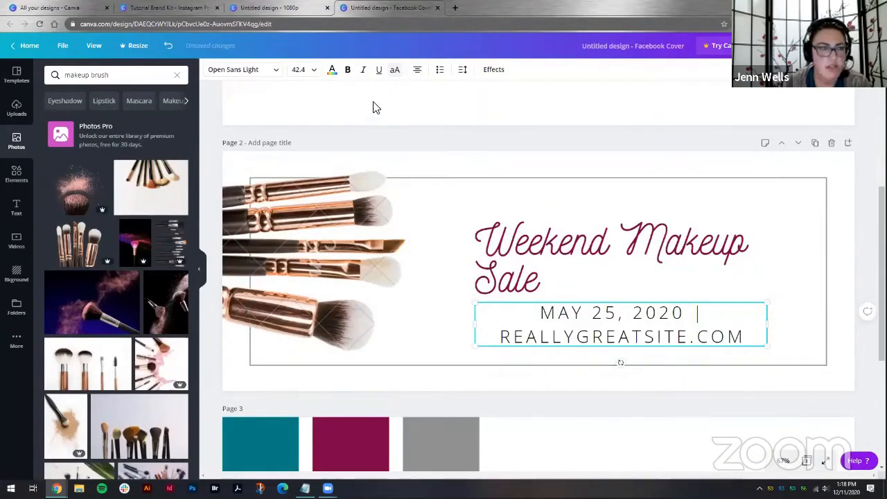
# Step: Set the date and website line's font size to 24
pyautogui.click(304, 70)
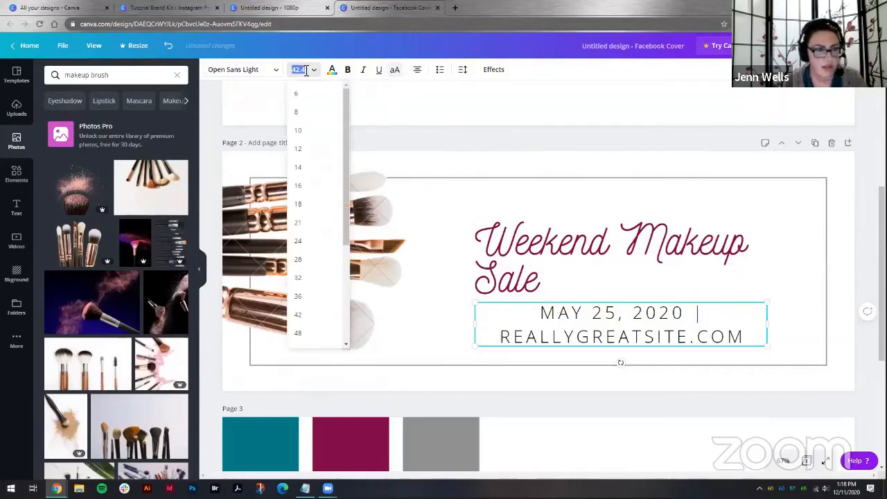
pyautogui.write('24')
pyautogui.press('Return')
pyautogui.click(475, 354)
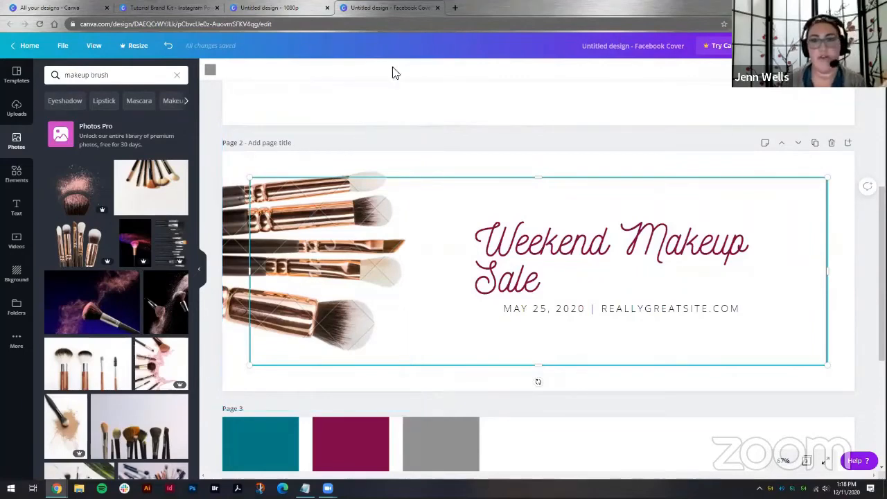
# Step: Go to the All your designs tab and sign out of the account
pyautogui.scroll(3, 619, 382)
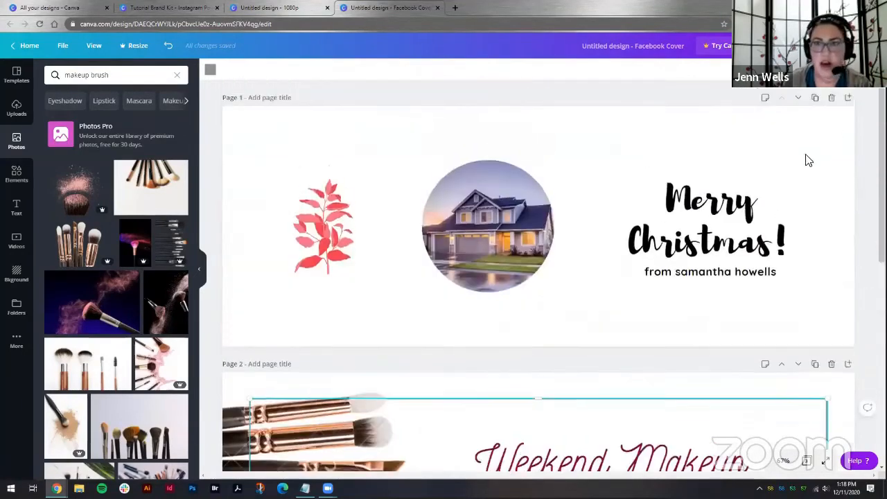
pyautogui.click(869, 46)
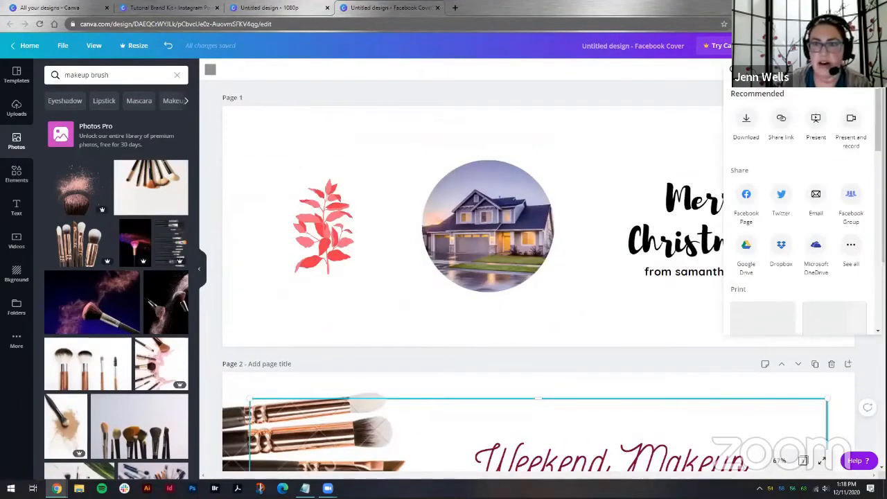
pyautogui.click(55, 10)
pyautogui.click(858, 50)
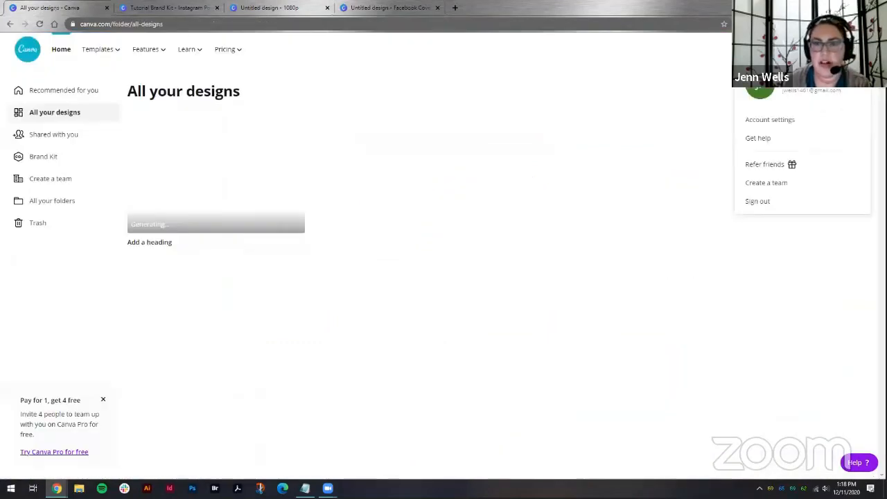
pyautogui.click(754, 202)
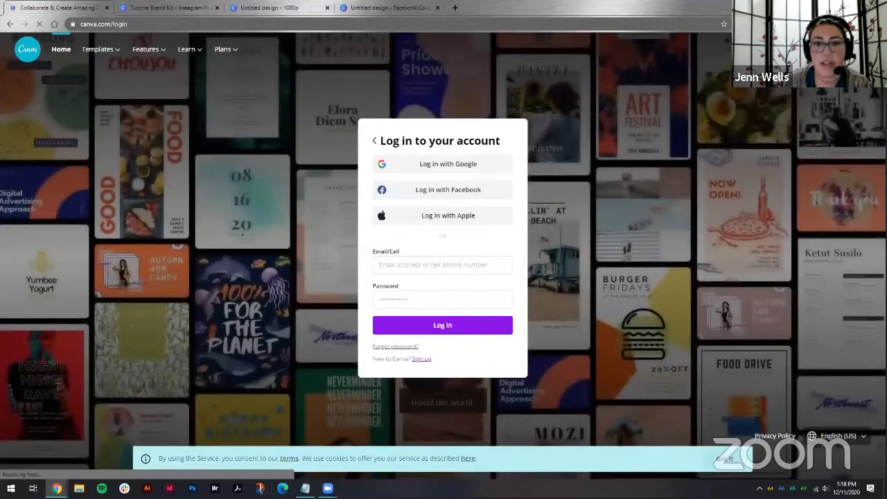
# Step: Log in to the other Canva account using the e-mail and password saved in the password manager
pyautogui.click(700, 75)
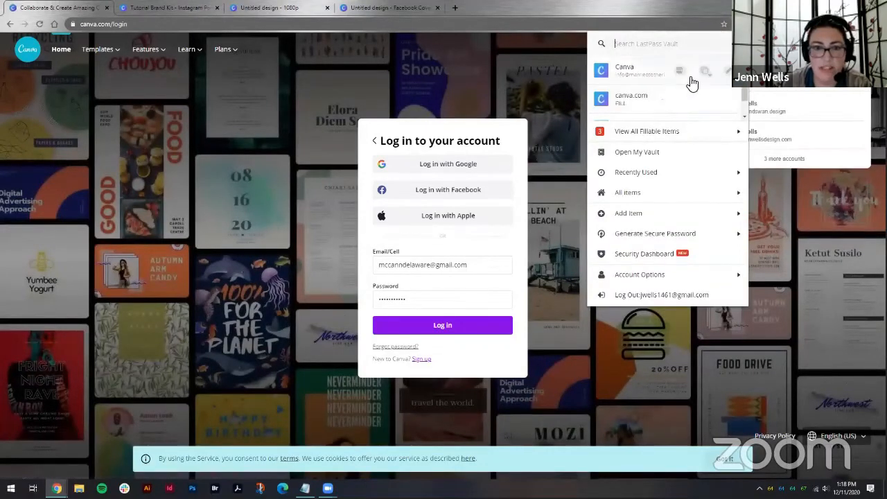
pyautogui.click(649, 105)
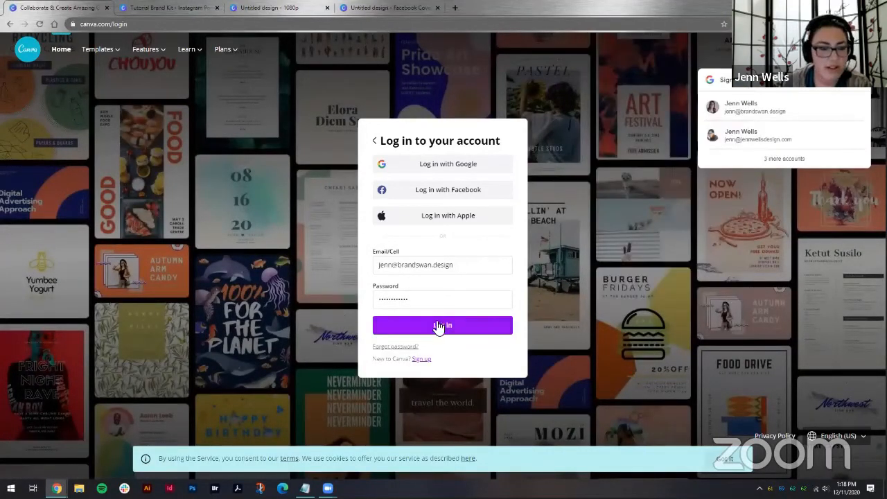
pyautogui.click(439, 325)
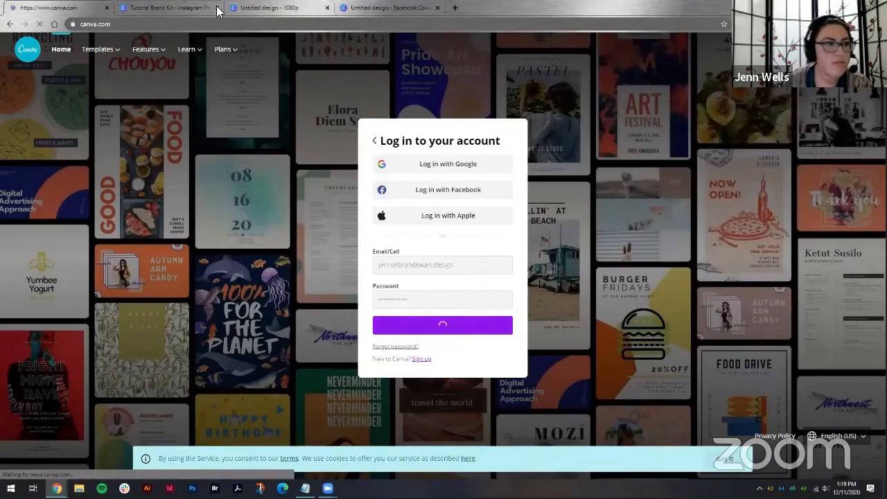
pyautogui.click(217, 10)
pyautogui.click(217, 10)
pyautogui.click(217, 10)
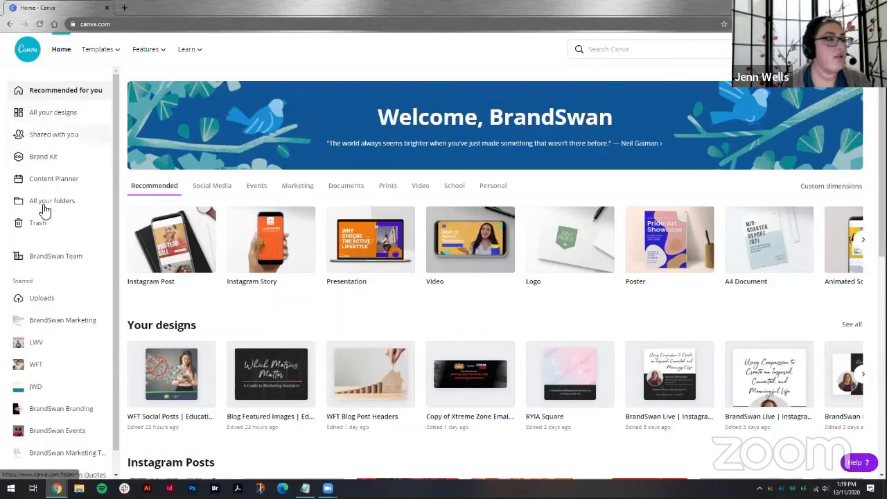
# Step: Open the Brand Kit and browse its brand logos, colour palettes and uploaded fonts
pyautogui.click(45, 159)
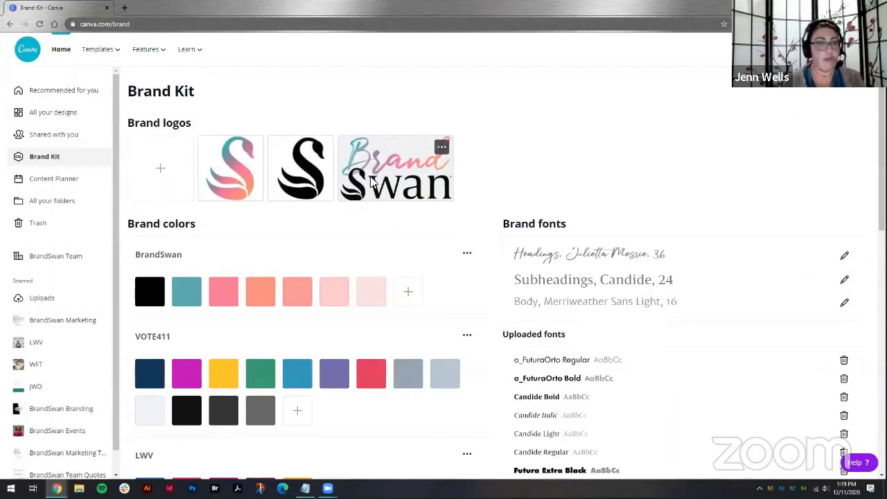
pyautogui.scroll(-2, 797, 149)
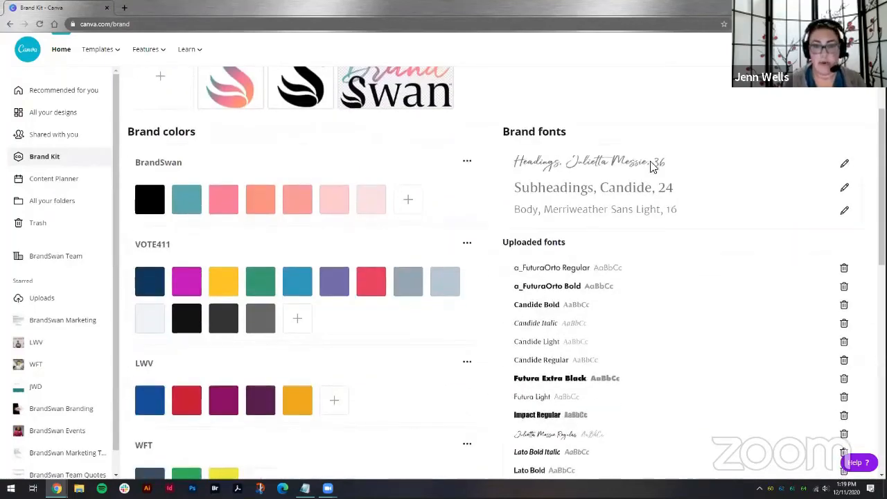
pyautogui.scroll(-2, 636, 201)
pyautogui.scroll(2, 643, 437)
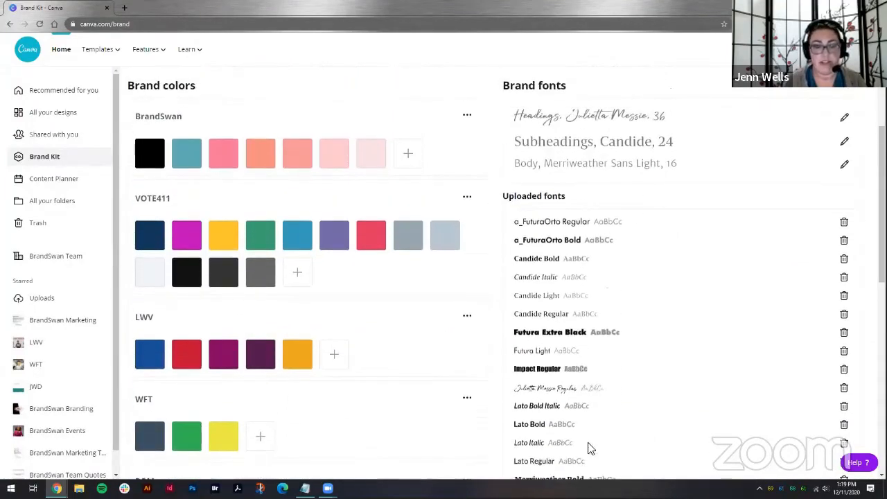
pyautogui.scroll(1, 588, 357)
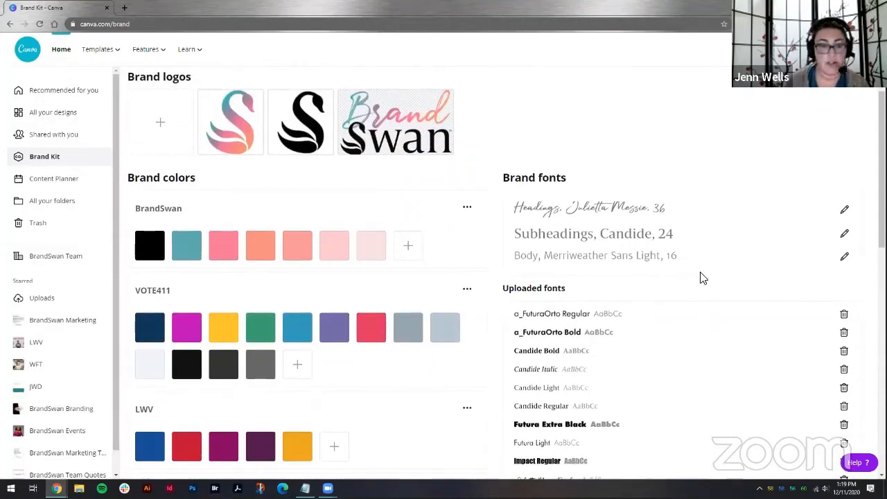
pyautogui.scroll(-1, 566, 224)
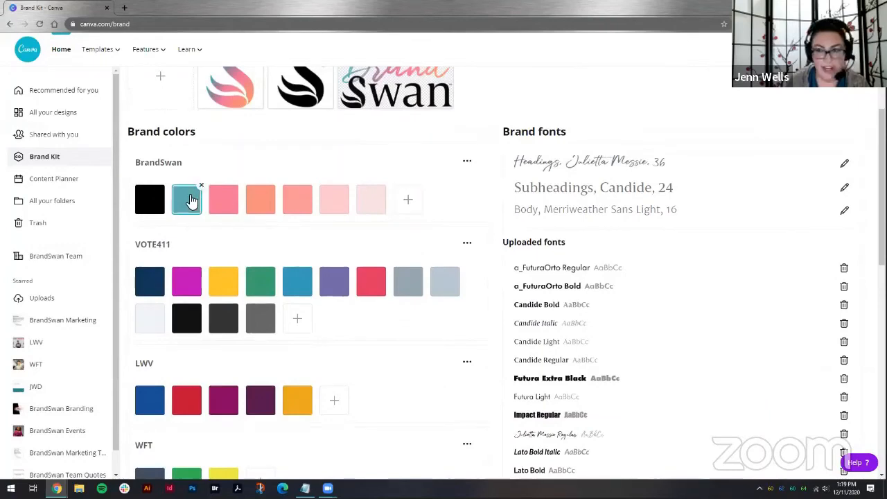
pyautogui.scroll(-3, 187, 204)
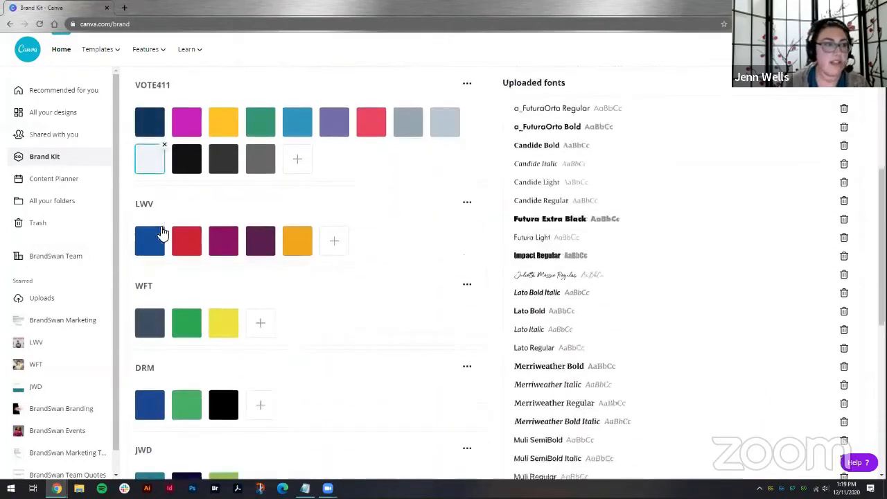
pyautogui.scroll(-1, 161, 234)
pyautogui.scroll(-3, 161, 234)
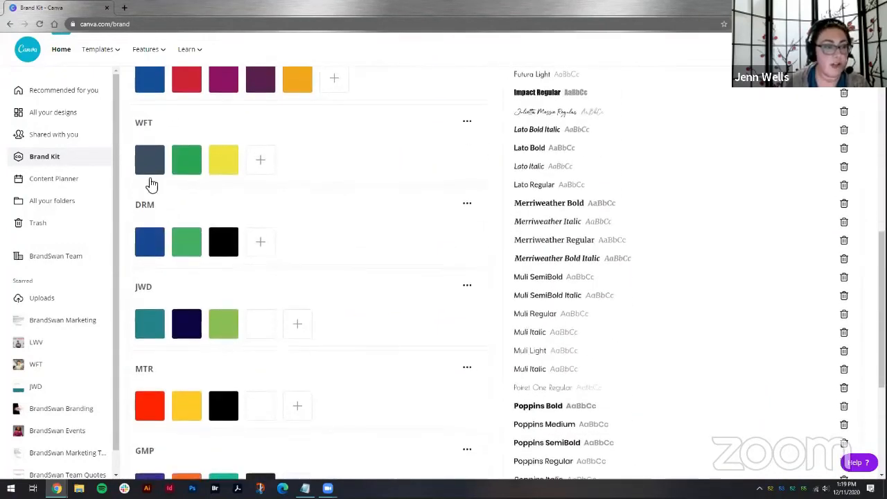
pyautogui.scroll(-5, 238, 426)
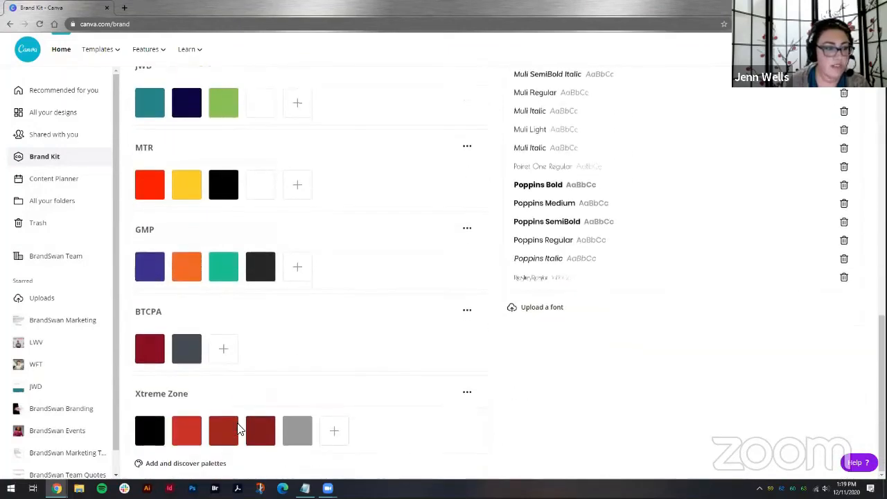
pyautogui.scroll(10, 238, 427)
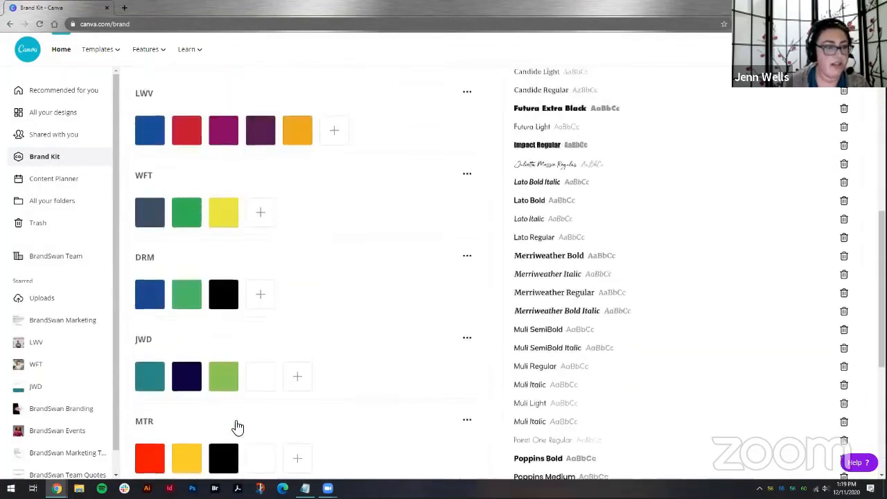
pyautogui.scroll(2, 235, 426)
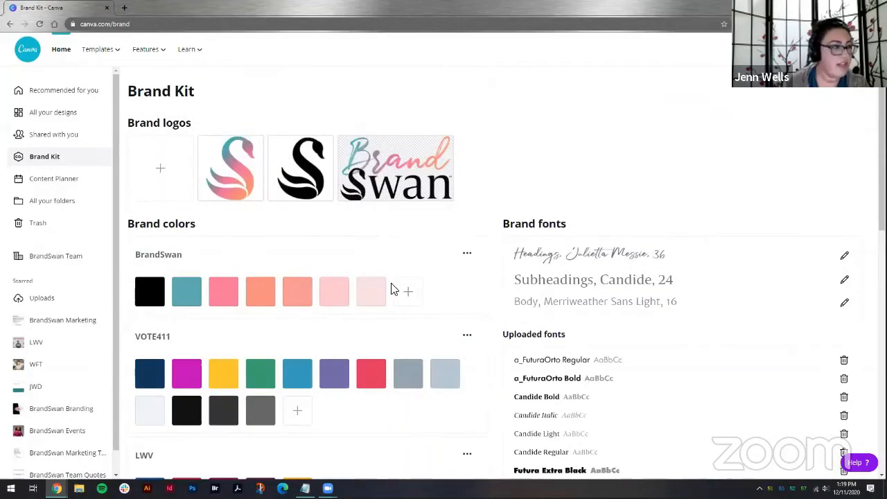
pyautogui.scroll(-1, 81, 362)
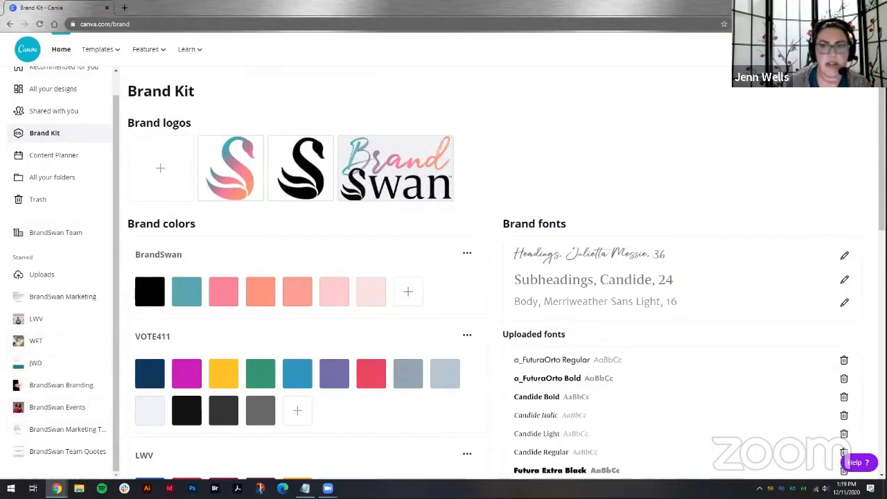
# Step: Start a new Instagram Post design from the create menu, then return to the Brand Kit tab
pyautogui.click(804, 50)
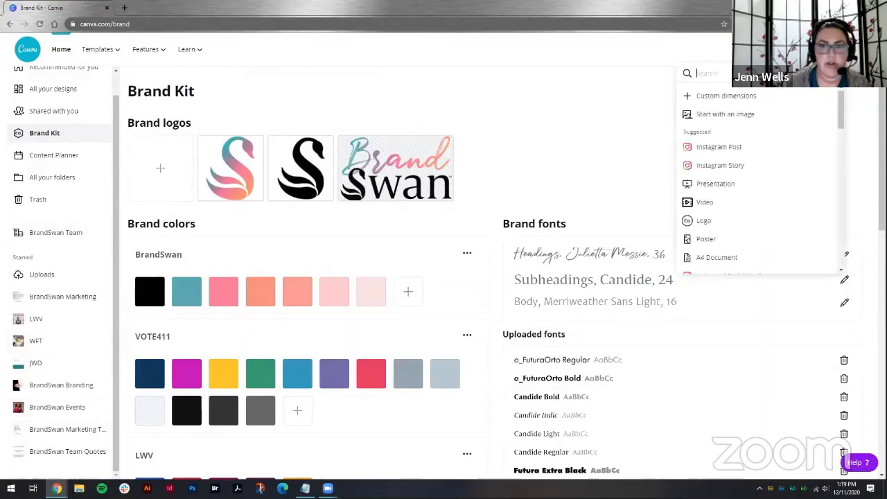
pyautogui.click(702, 147)
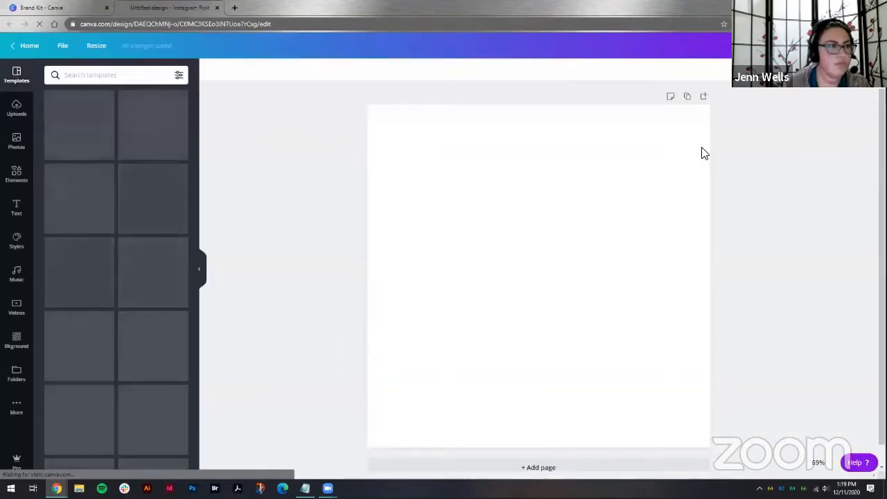
pyautogui.click(217, 7)
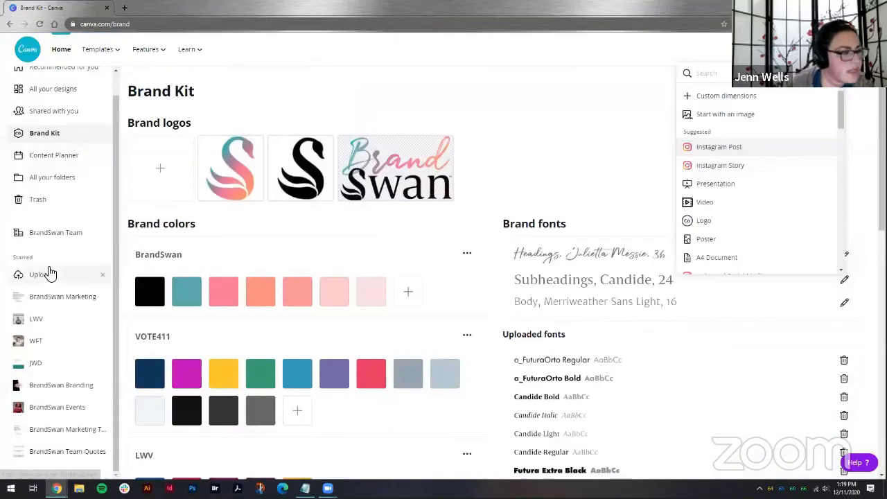
# Step: Open the 'Analytics Tips | Square' design in the BrandSwan Marketing Tips folder and duplicate its first page
pyautogui.click(57, 436)
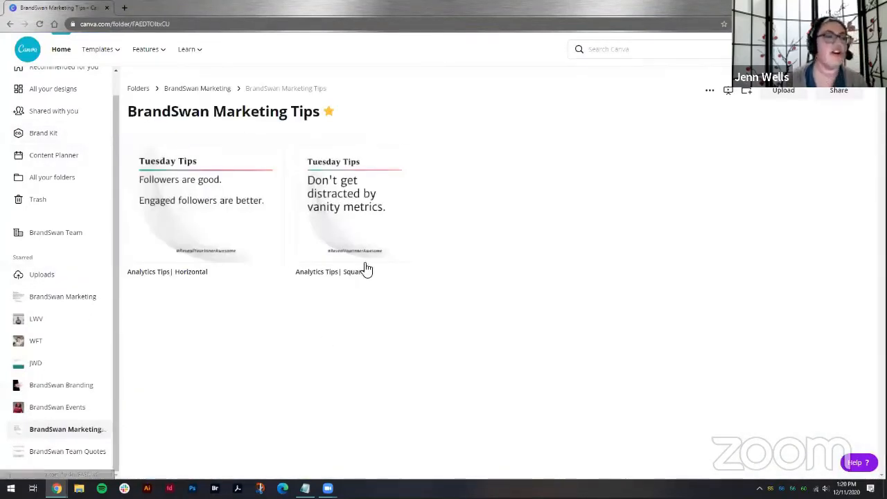
pyautogui.click(362, 228)
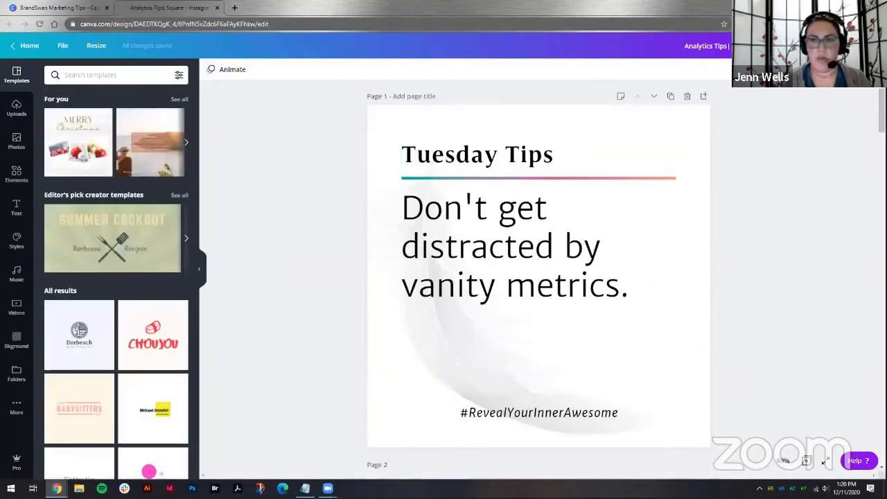
pyautogui.moveTo(882, 110)
pyautogui.mouseDown()
pyautogui.moveTo(866, 323)
pyautogui.moveTo(882, 382)
pyautogui.moveTo(882, 444)
pyautogui.moveTo(881, 107)
pyautogui.mouseUp()
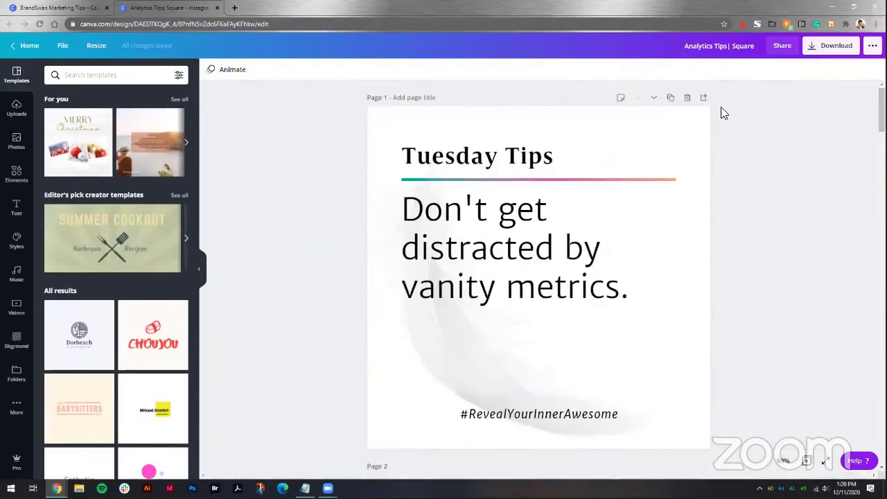
pyautogui.click(670, 104)
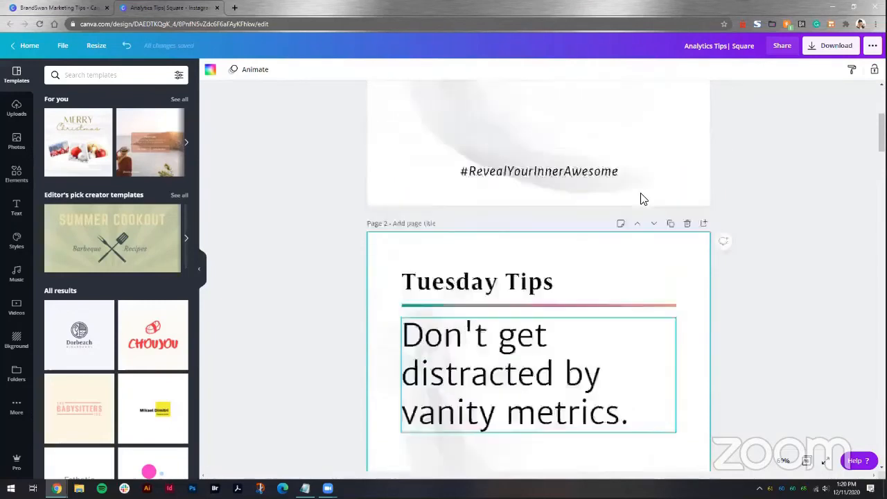
# Step: Replace the first page's main tip text with "Text goes here."
pyautogui.doubleClick(491, 213)
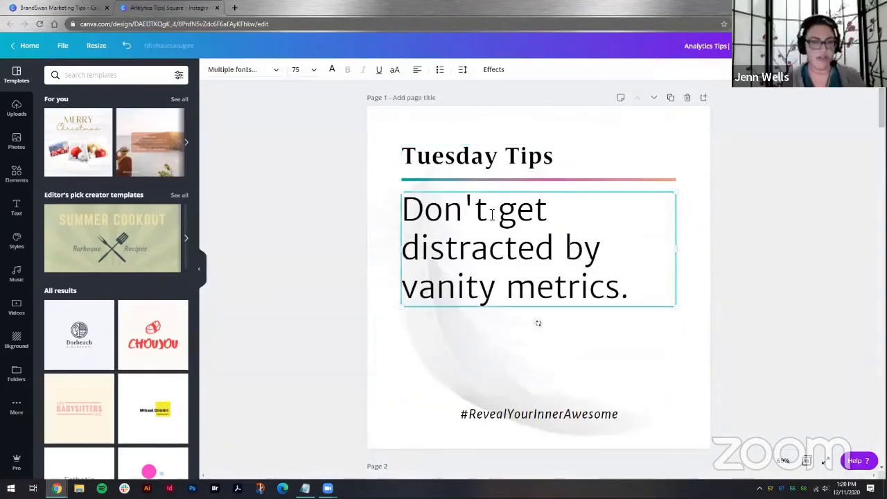
pyautogui.hotkey('ctrl', 'a')
pyautogui.write('Text g')
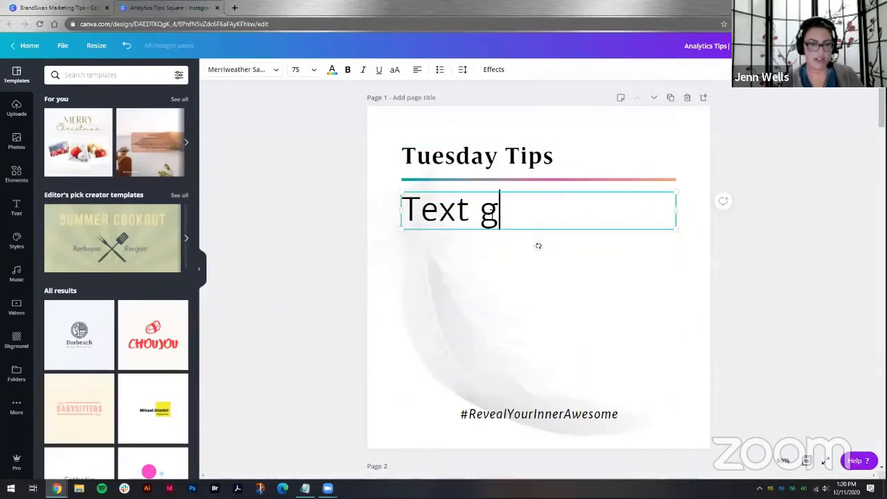
pyautogui.write('oes here.')
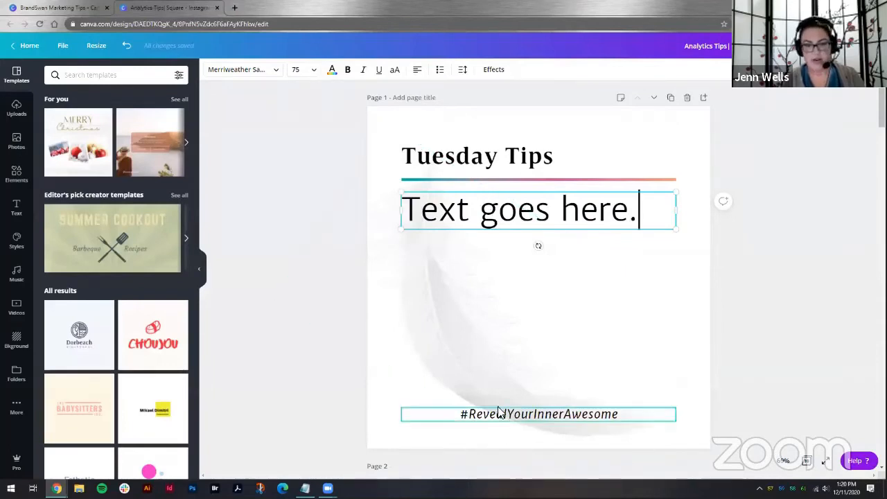
pyautogui.click(700, 272)
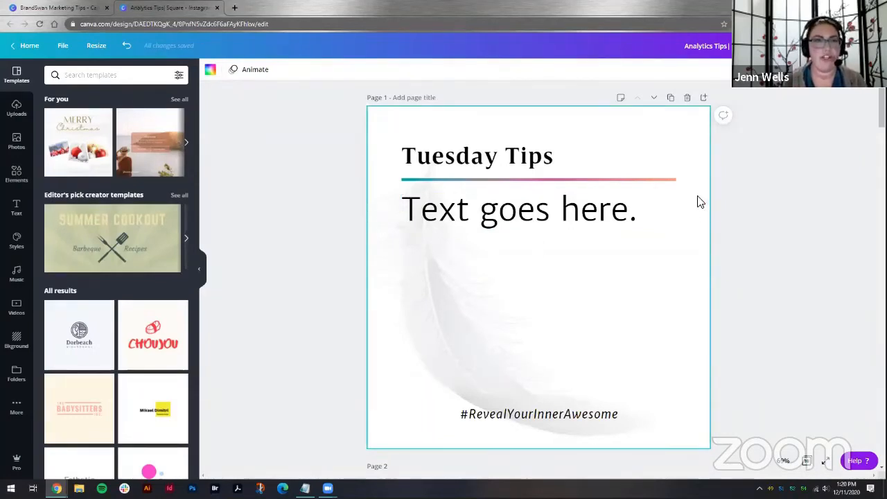
# Step: Duplicate the edited first page so another copy follows it
pyautogui.click(671, 99)
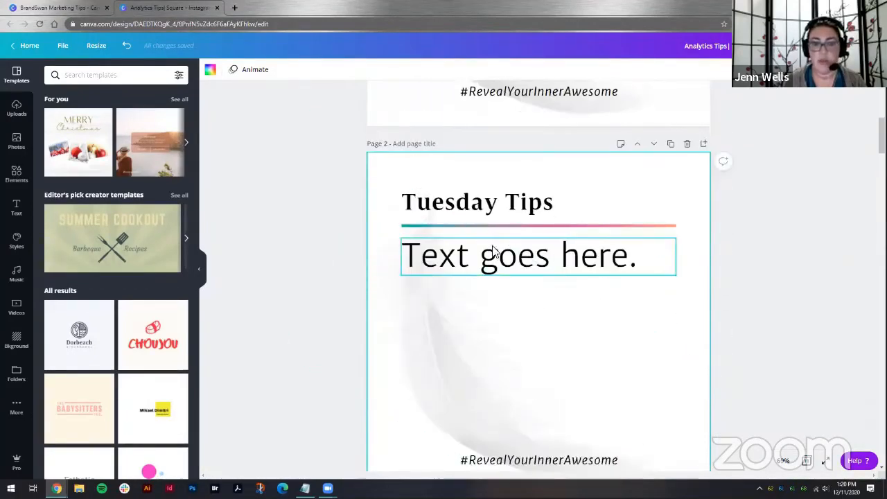
pyautogui.doubleClick(557, 258)
pyautogui.doubleClick(564, 317)
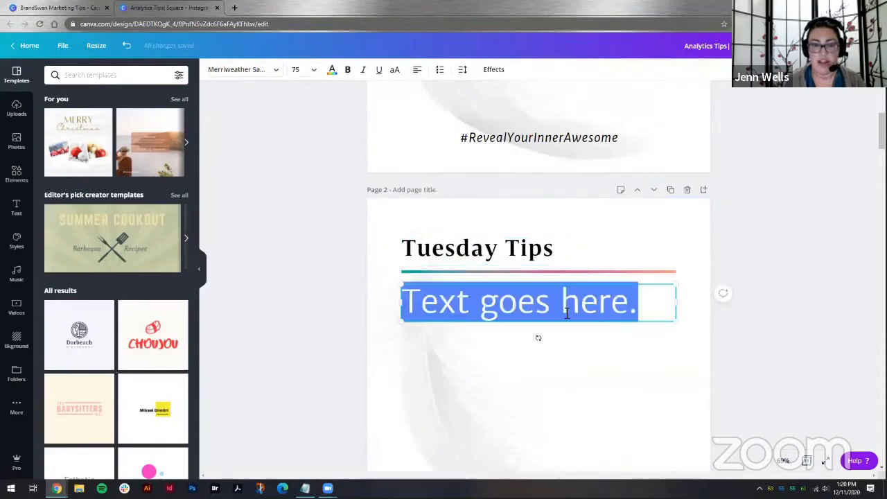
pyautogui.click(685, 349)
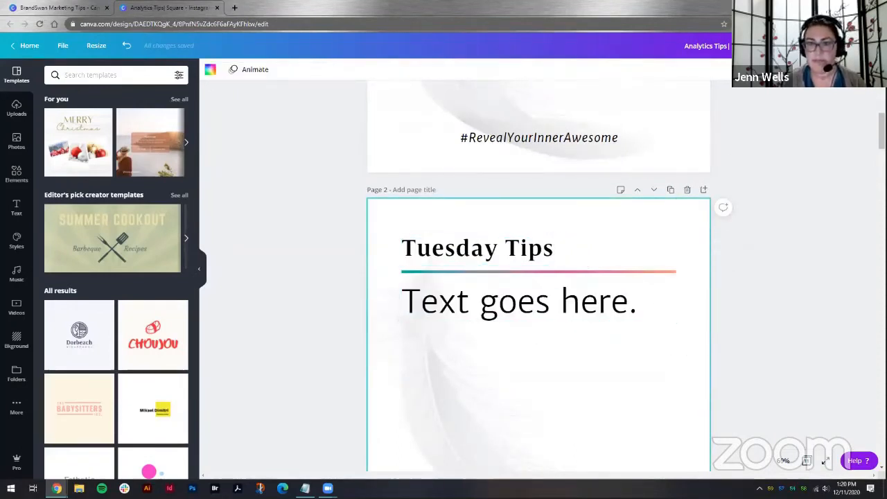
# Step: Set up a PNG download of pages 2 to 4 with a transparent background
pyautogui.click(810, 45)
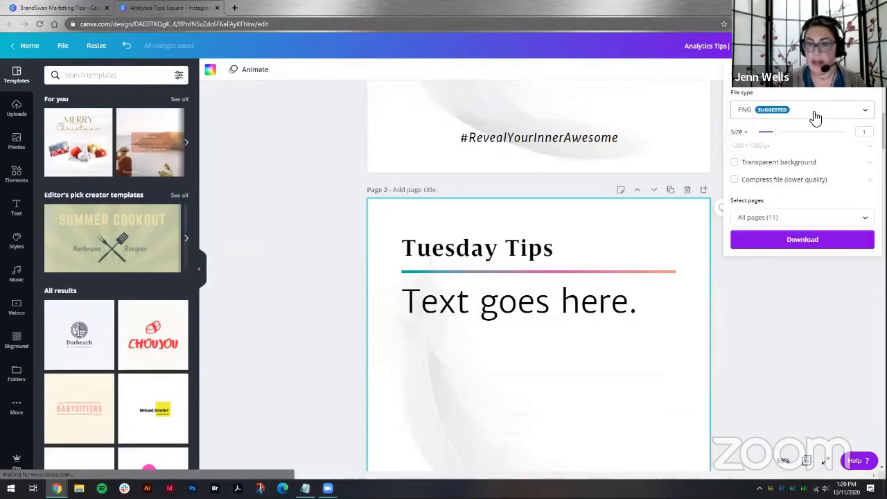
pyautogui.click(859, 217)
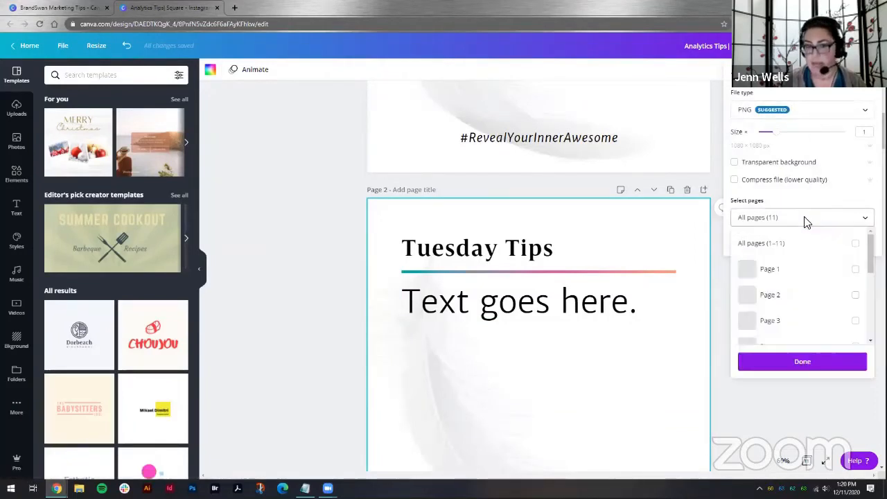
pyautogui.click(856, 294)
pyautogui.click(856, 321)
pyautogui.scroll(-3, 857, 287)
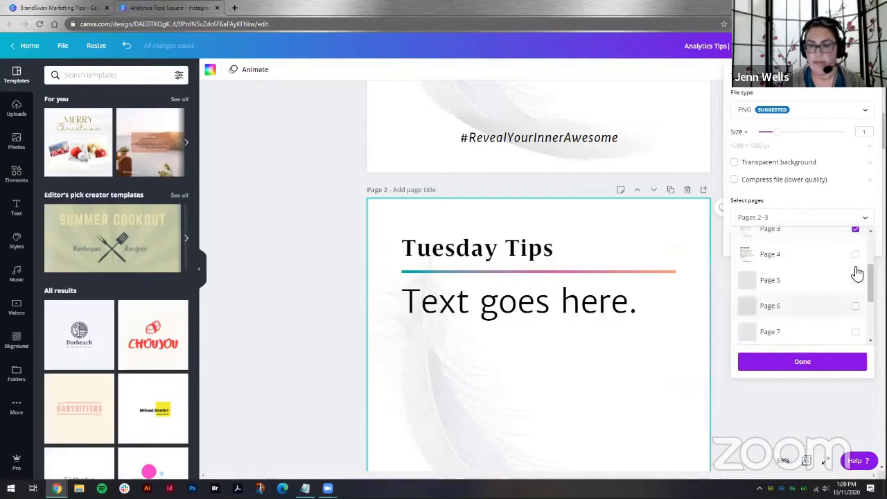
pyautogui.click(855, 256)
pyautogui.scroll(3, 831, 259)
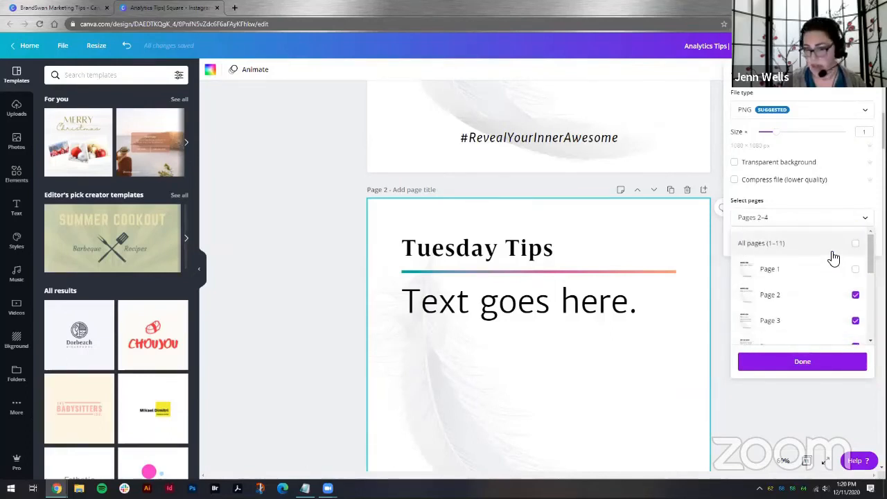
pyautogui.click(816, 363)
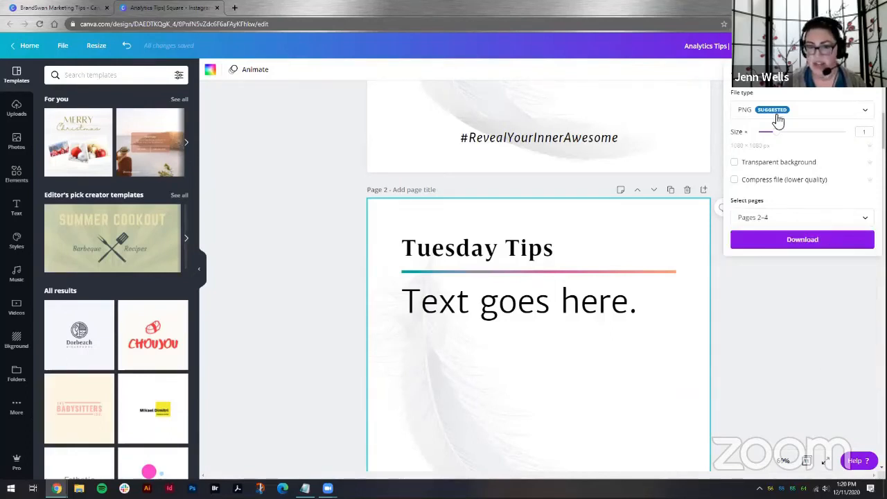
pyautogui.click(761, 166)
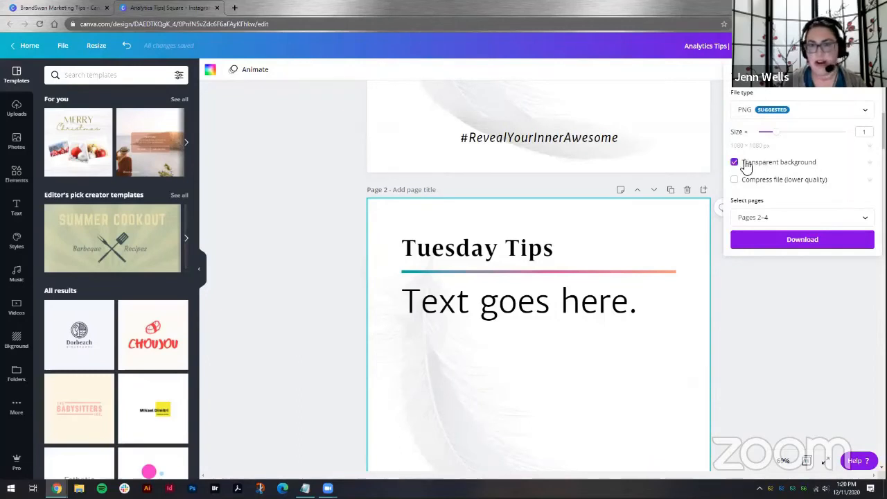
# Step: Clear the transparent background option in the download settings
pyautogui.click(758, 170)
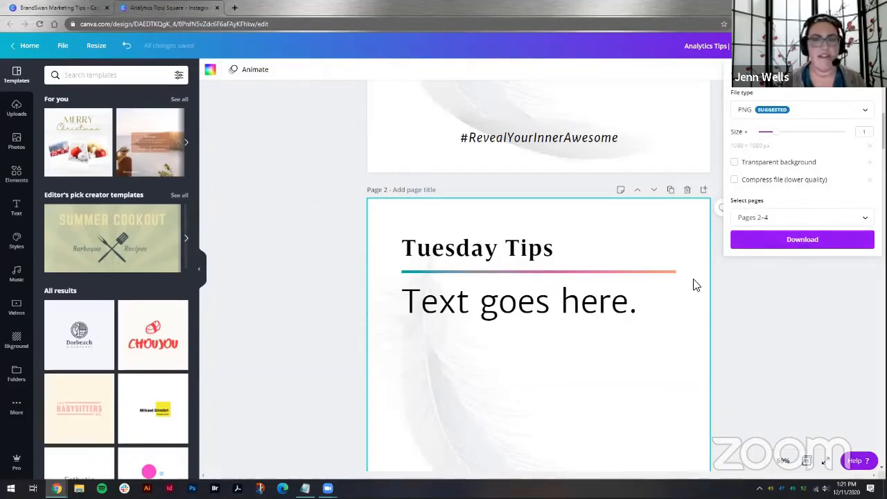
pyautogui.scroll(4, 694, 287)
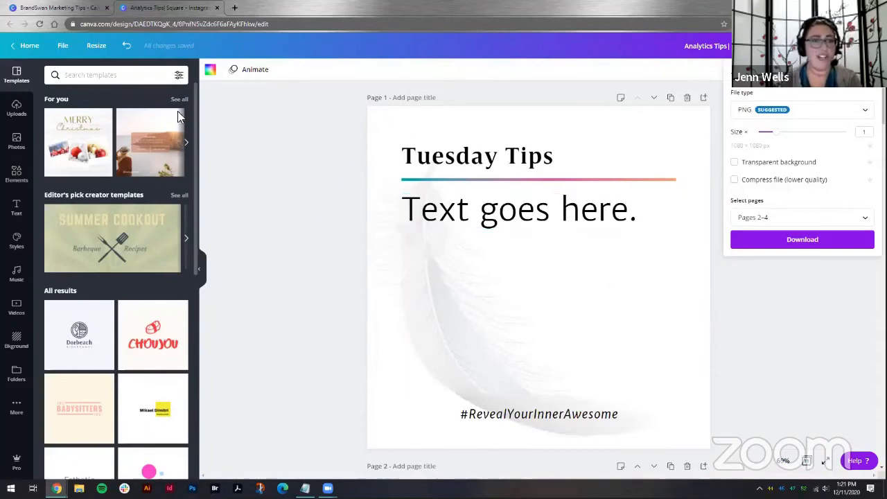
# Step: Open the BrandSwan Marketing folder in the other browser tab, then return to the design tab
pyautogui.click(45, 13)
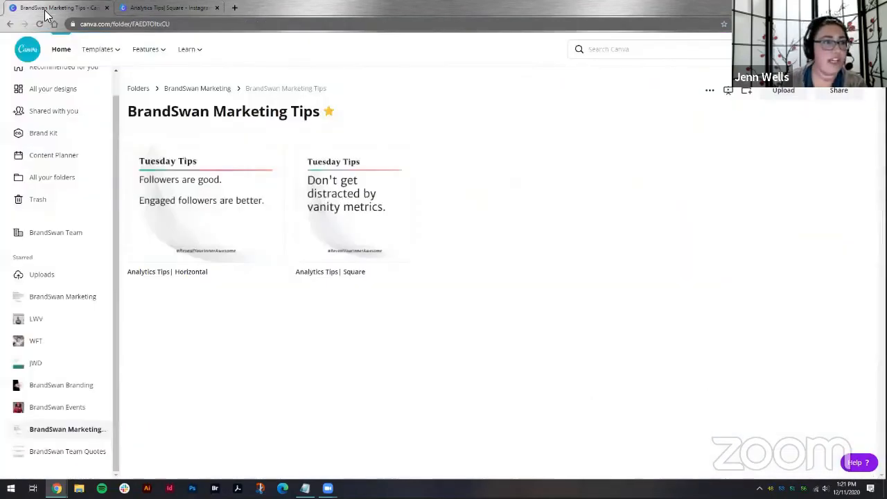
pyautogui.click(198, 89)
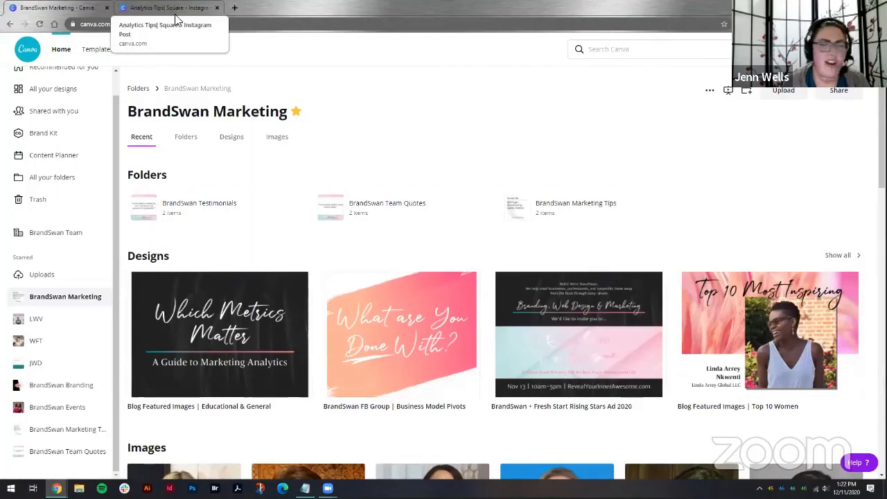
pyautogui.moveTo(195, 70)
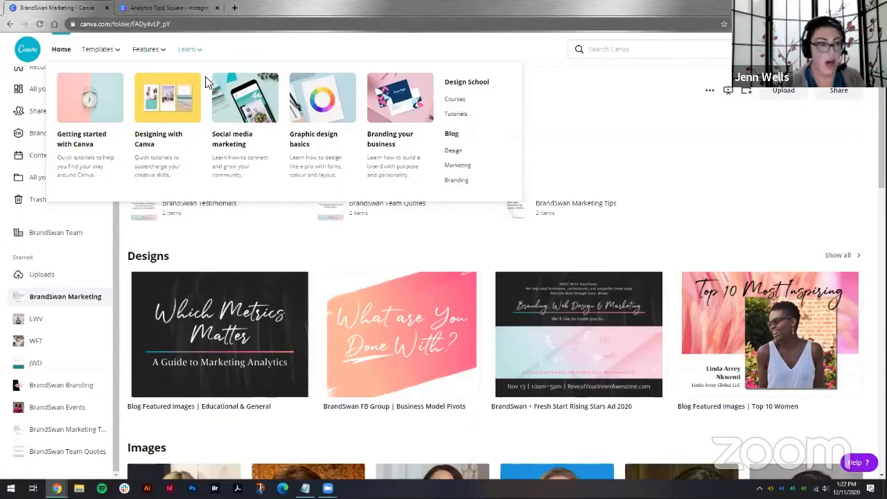
pyautogui.click(179, 8)
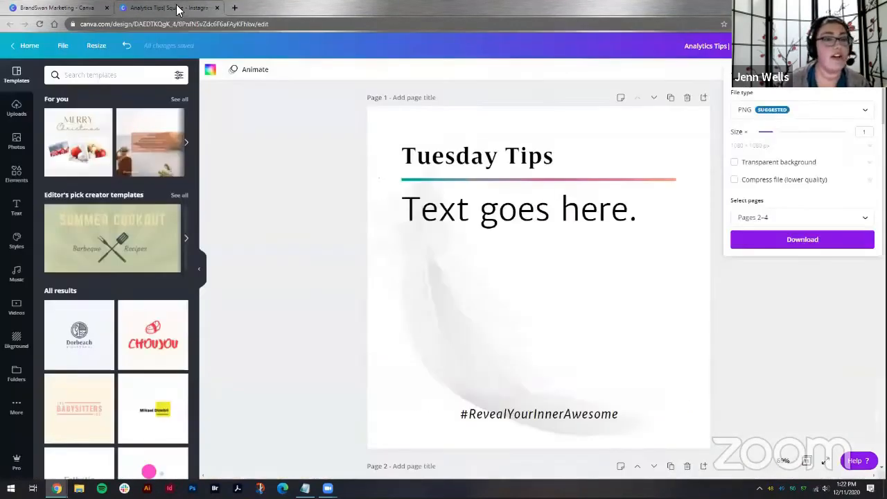
# Step: Close the download panel and copy and resize the design to the Twitter Post format
pyautogui.click(869, 74)
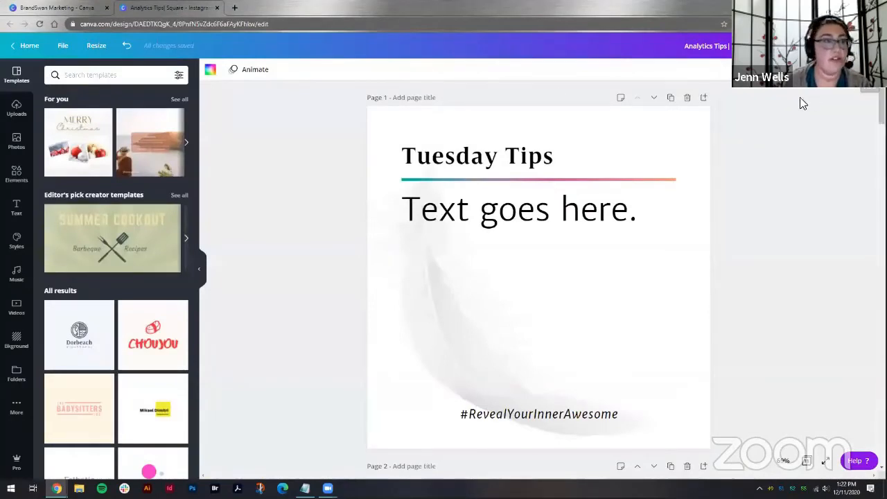
pyautogui.click(97, 45)
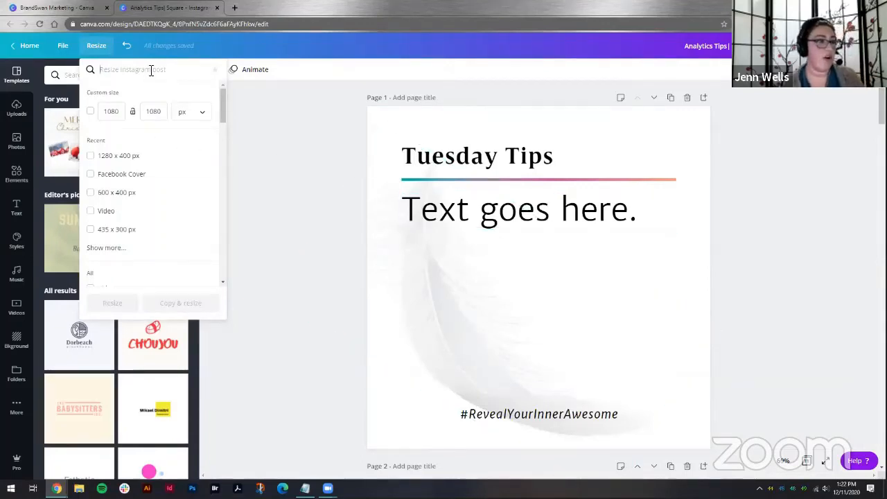
pyautogui.write('twitter')
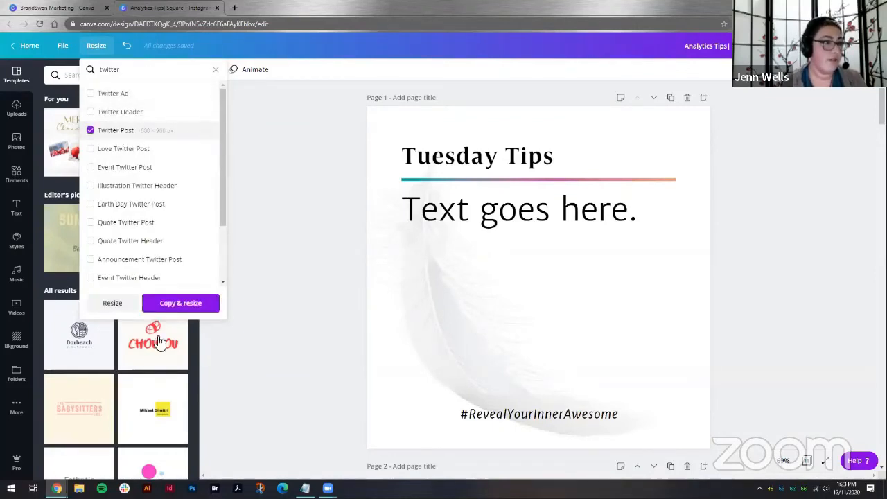
pyautogui.click(179, 305)
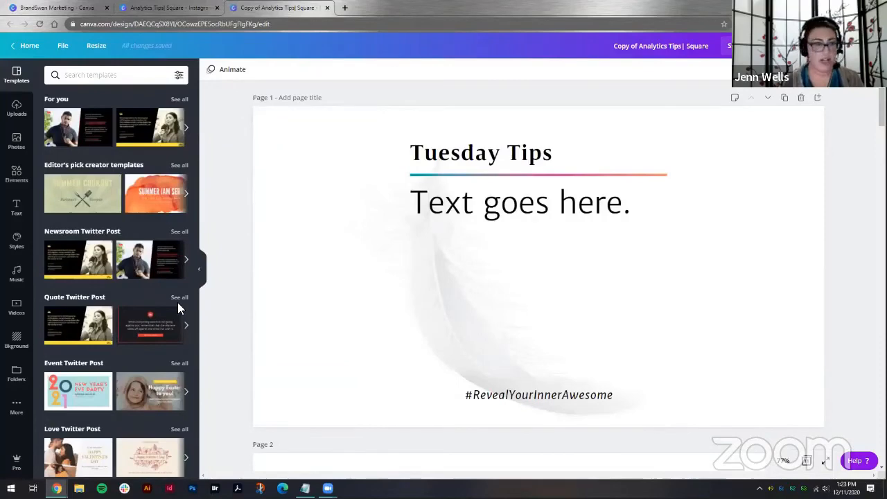
# Step: In the resized copy, move the heading and tip text to the left and widen the tip text box
pyautogui.click(167, 8)
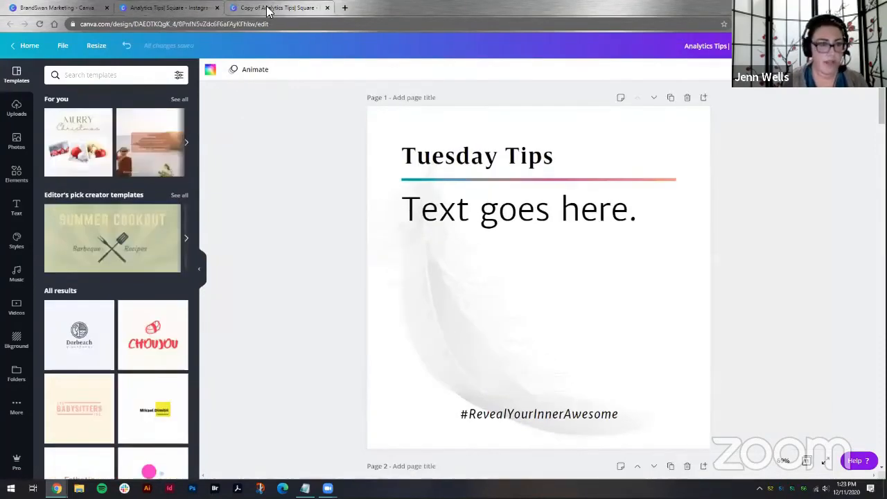
pyautogui.click(270, 10)
pyautogui.click(432, 165)
pyautogui.keyDown('shift'); pyautogui.click(432, 174); pyautogui.keyUp('shift')
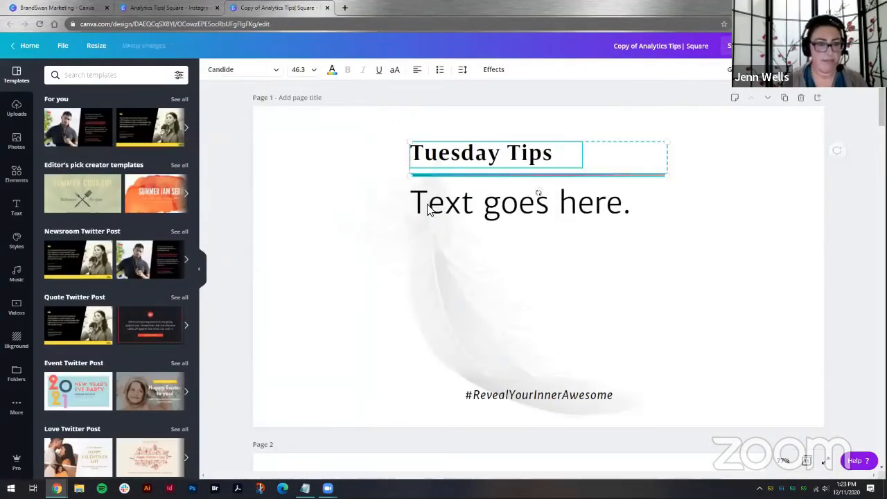
pyautogui.moveTo(409, 142); pyautogui.dragTo(316, 150)
pyautogui.moveTo(501, 212); pyautogui.dragTo(426, 236)
pyautogui.moveTo(548, 232); pyautogui.dragTo(797, 232)
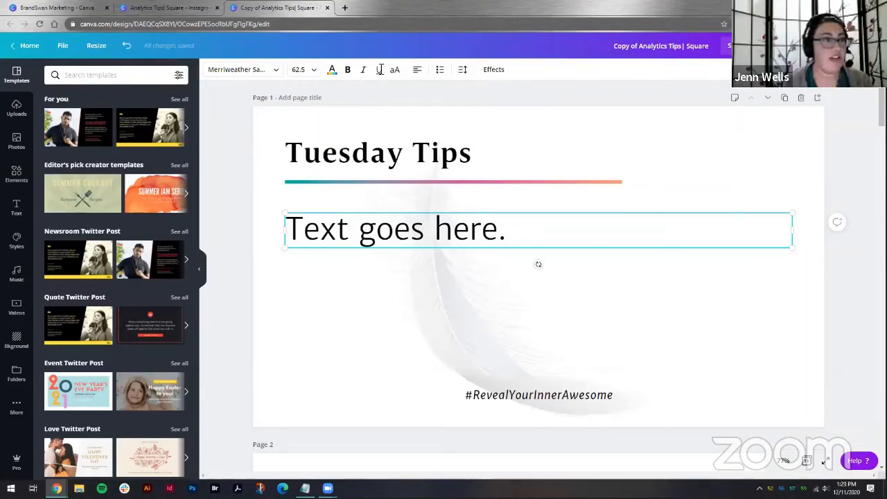
# Step: Return to the original design and open its download and share options
pyautogui.click(151, 9)
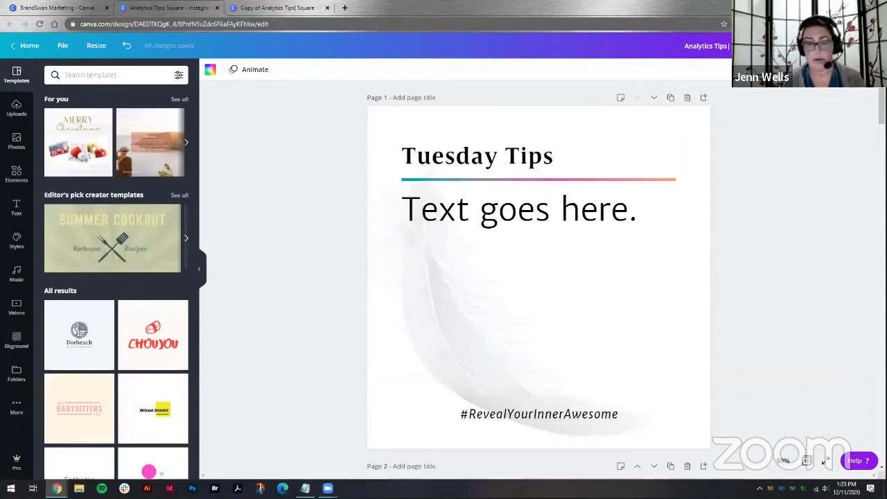
pyautogui.click(820, 46)
pyautogui.click(781, 45)
pyautogui.click(820, 45)
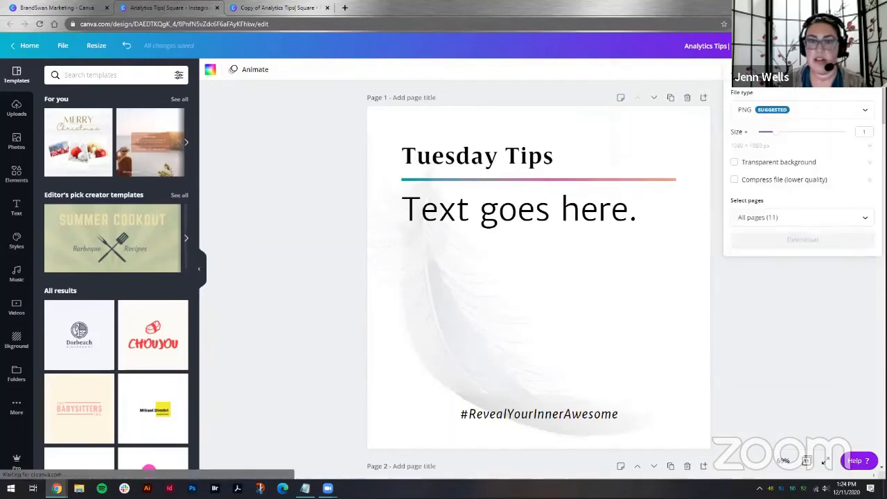
pyautogui.click(850, 113)
pyautogui.scroll(-1, 829, 145)
pyautogui.click(841, 79)
pyautogui.click(869, 46)
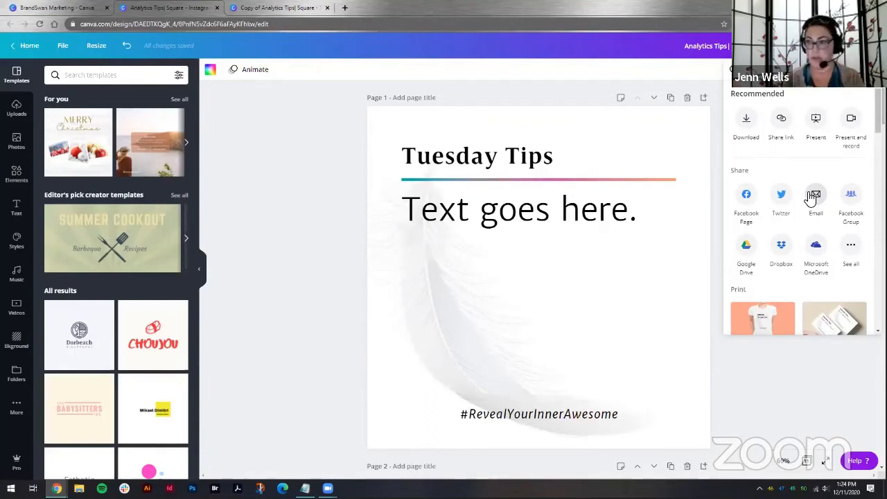
# Step: Browse the full list of sharing and print options in the share menu
pyautogui.scroll(-3, 808, 198)
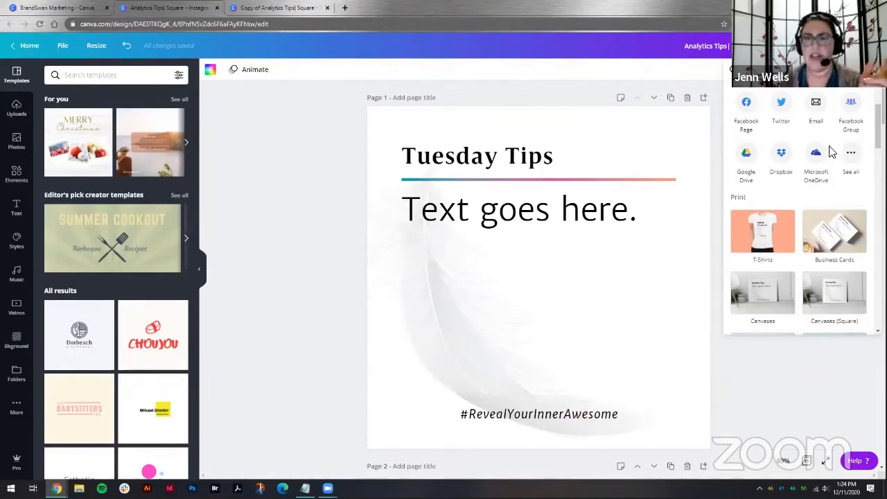
pyautogui.scroll(3, 780, 130)
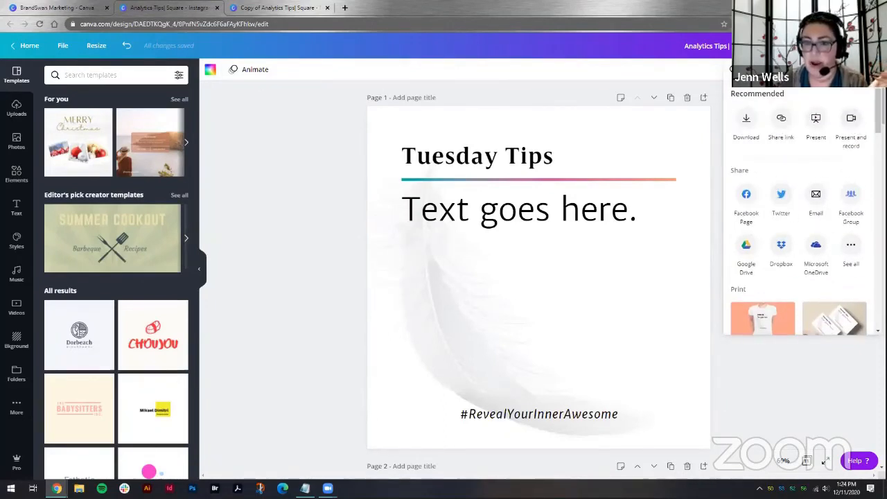
pyautogui.scroll(-2, 788, 171)
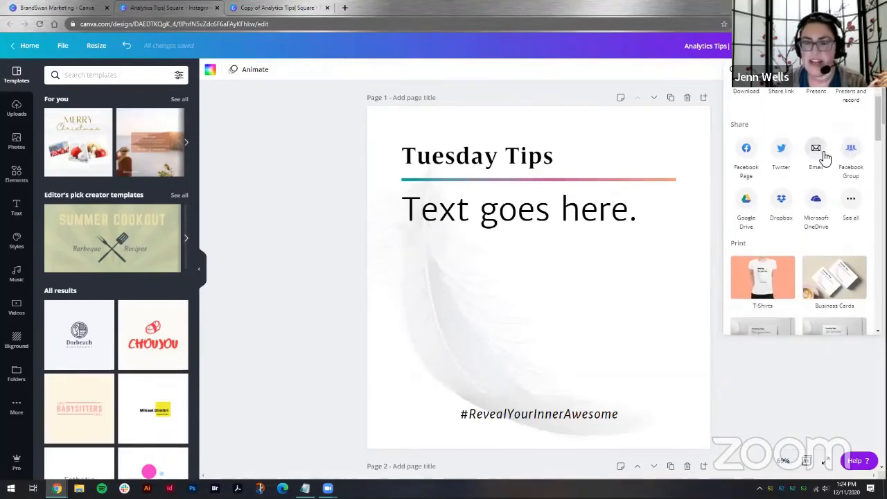
pyautogui.scroll(-2, 842, 147)
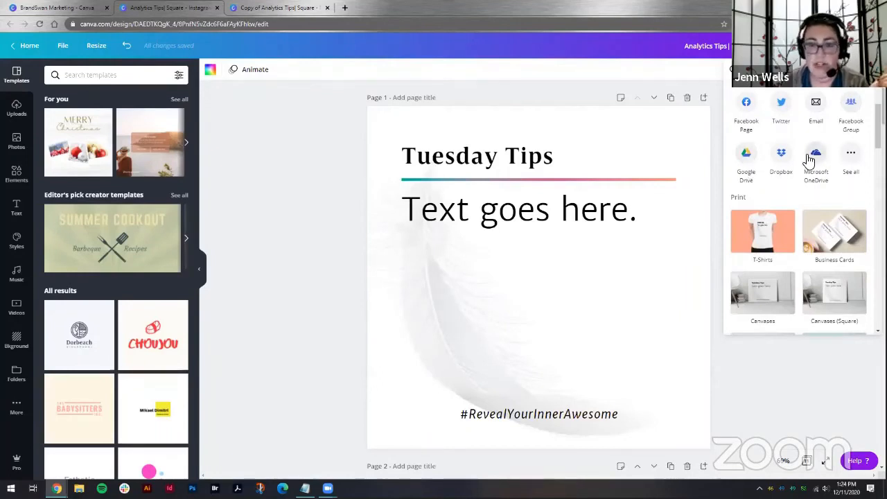
pyautogui.click(851, 154)
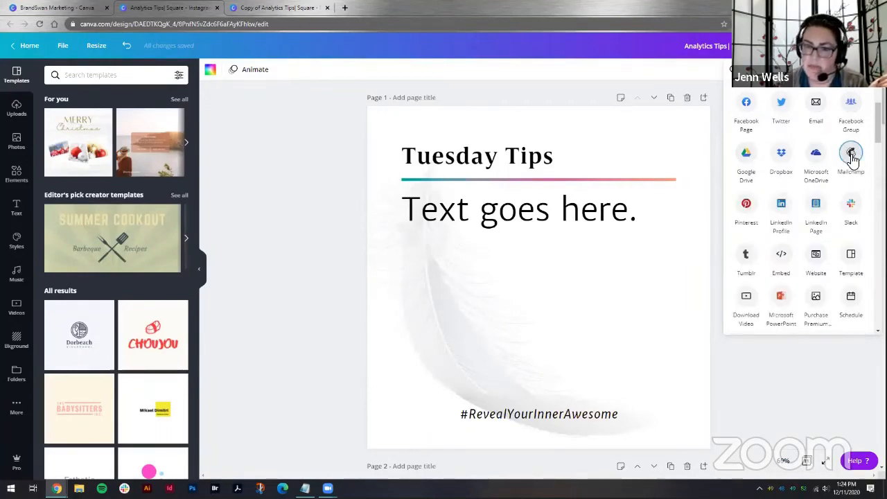
pyautogui.scroll(-3, 852, 159)
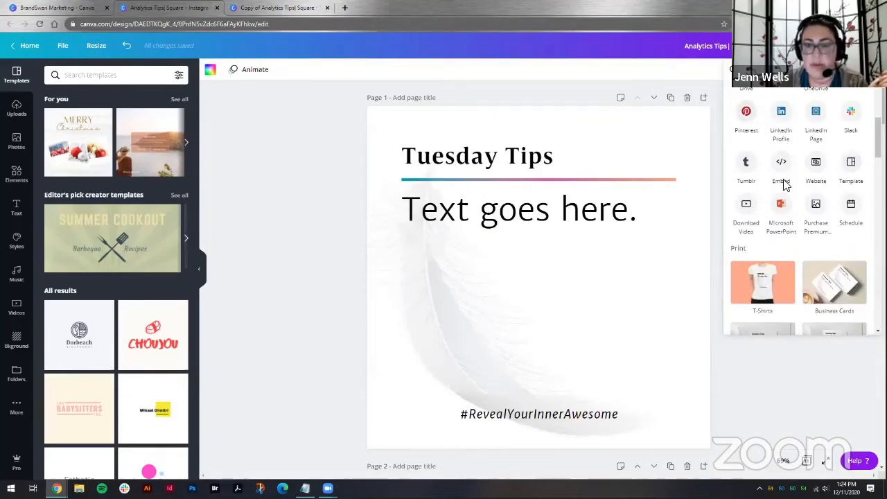
pyautogui.scroll(-5, 809, 185)
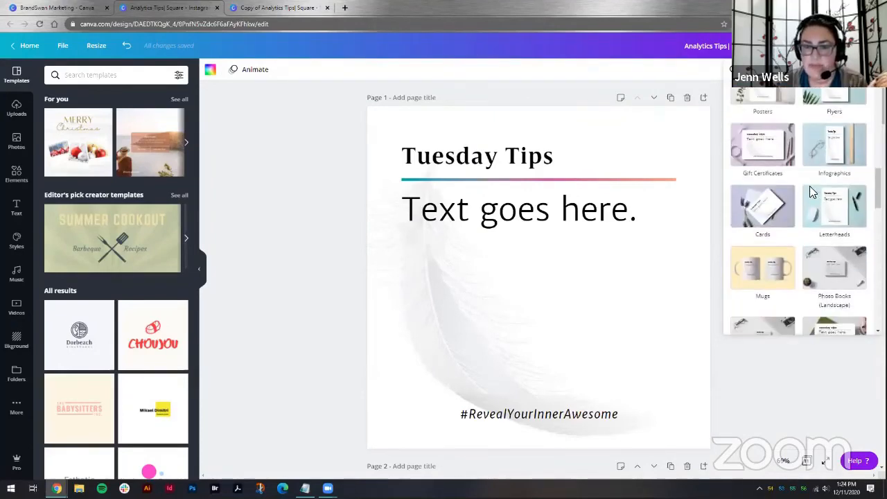
pyautogui.scroll(8, 810, 186)
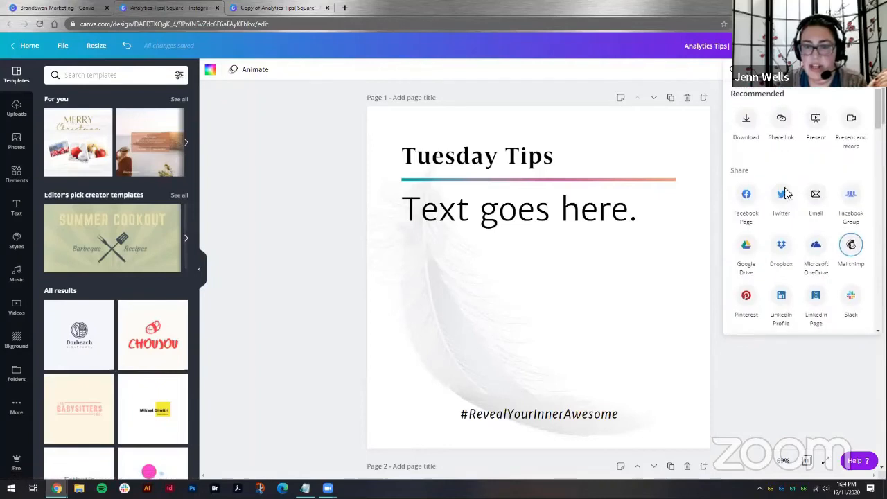
# Step: Share to Twitter and select only Page 4 for the post
pyautogui.click(782, 194)
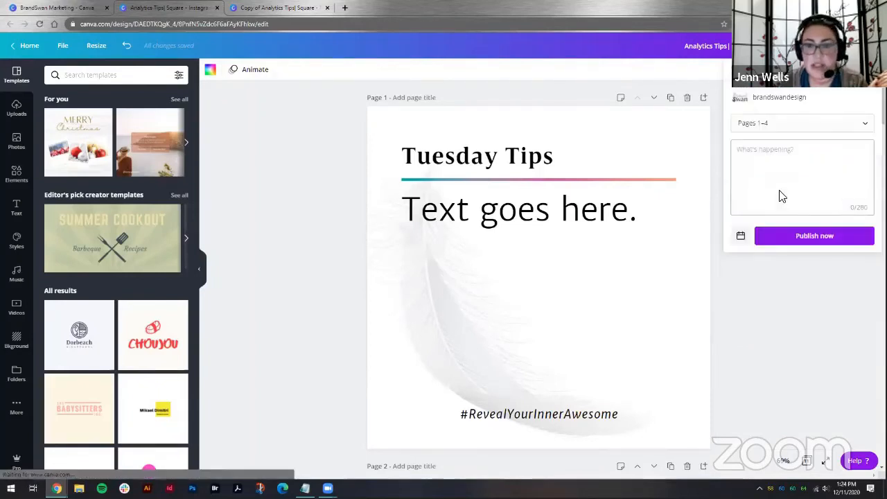
pyautogui.click(806, 122)
pyautogui.click(856, 148)
pyautogui.click(856, 174)
pyautogui.click(855, 200)
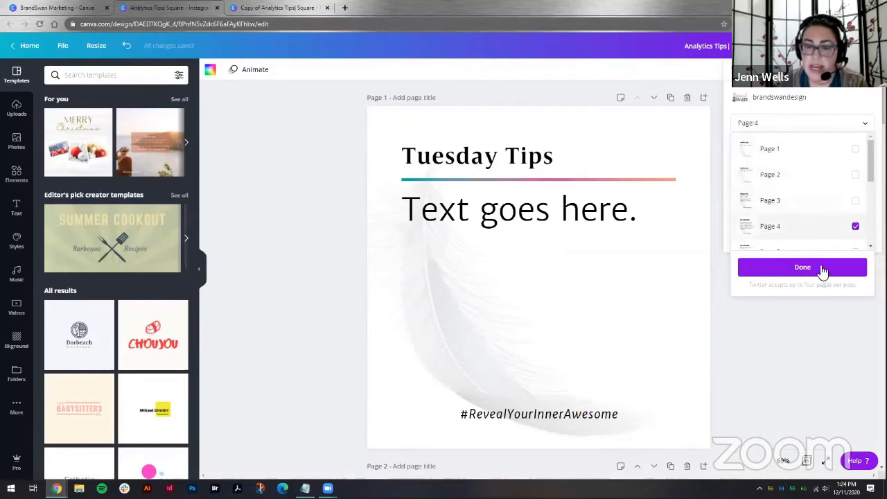
pyautogui.scroll(-2, 830, 228)
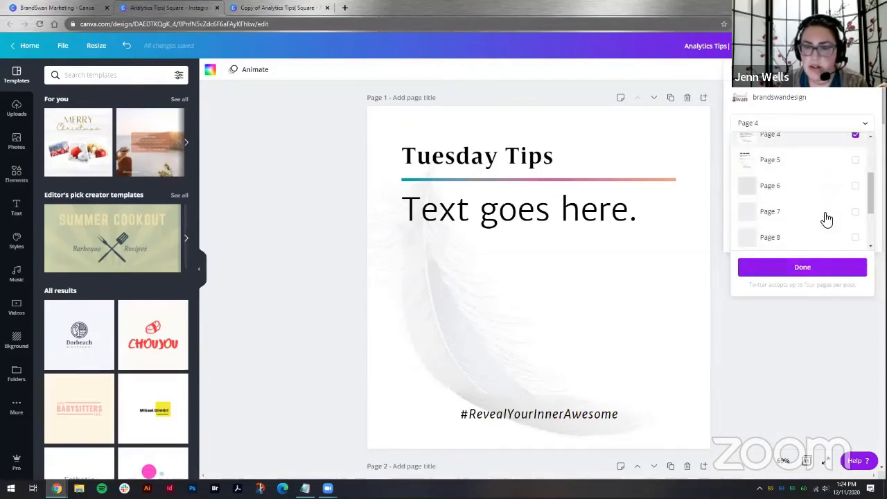
pyautogui.click(818, 268)
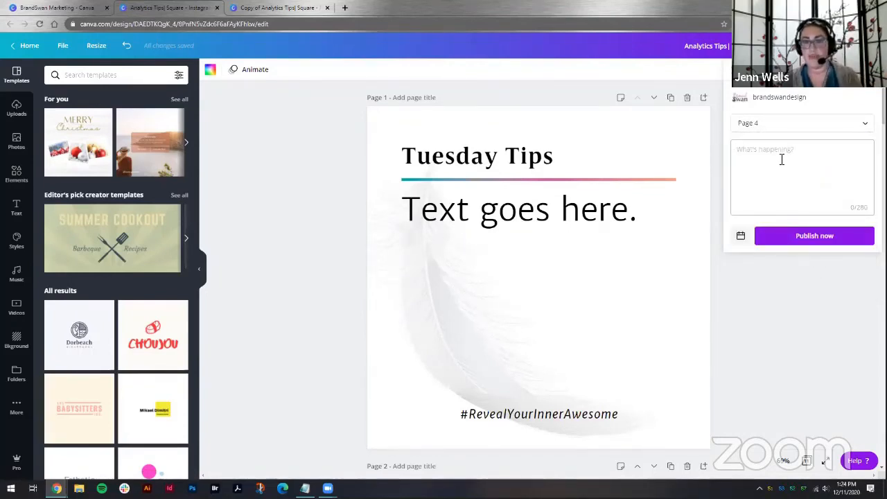
# Step: Enter the caption "This is a test post!" and schedule the post for Monday, Dec 21 at 02:25 PM
pyautogui.write('This is ')
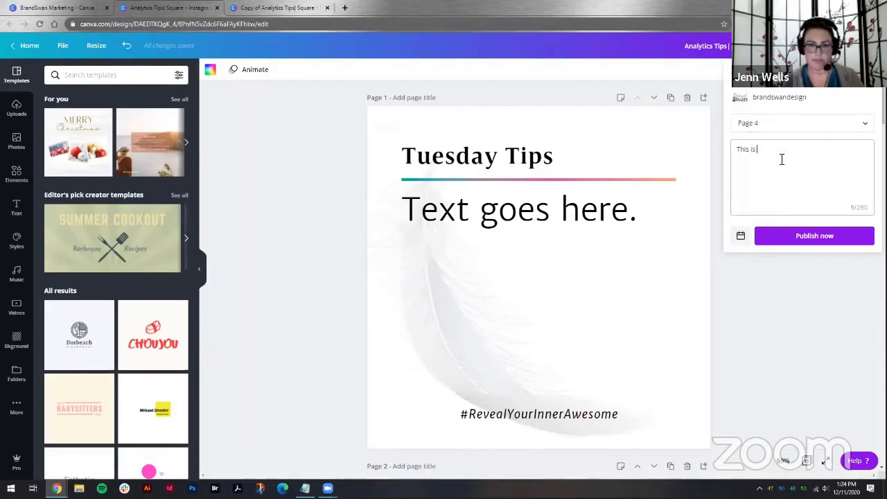
pyautogui.write('a test post')
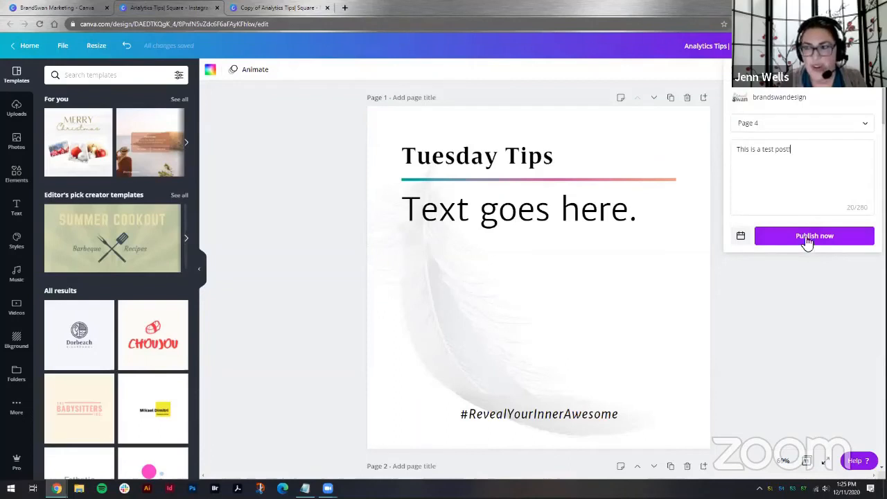
pyautogui.click(741, 235)
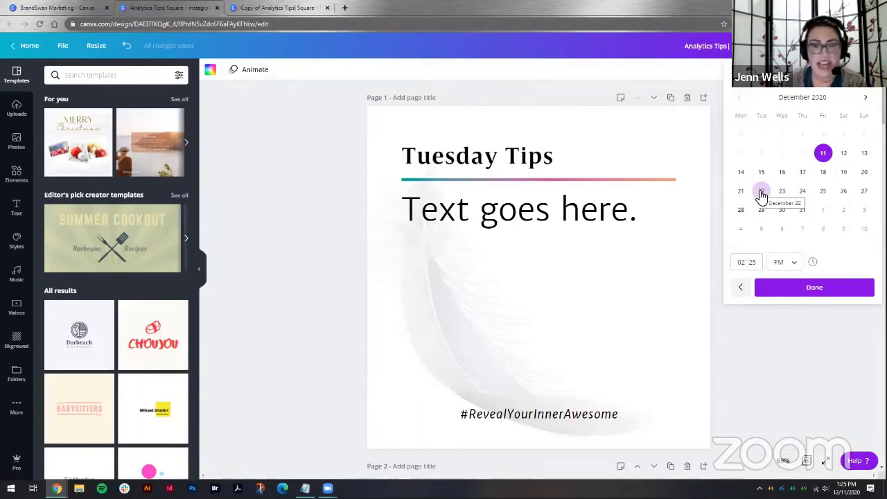
pyautogui.click(741, 191)
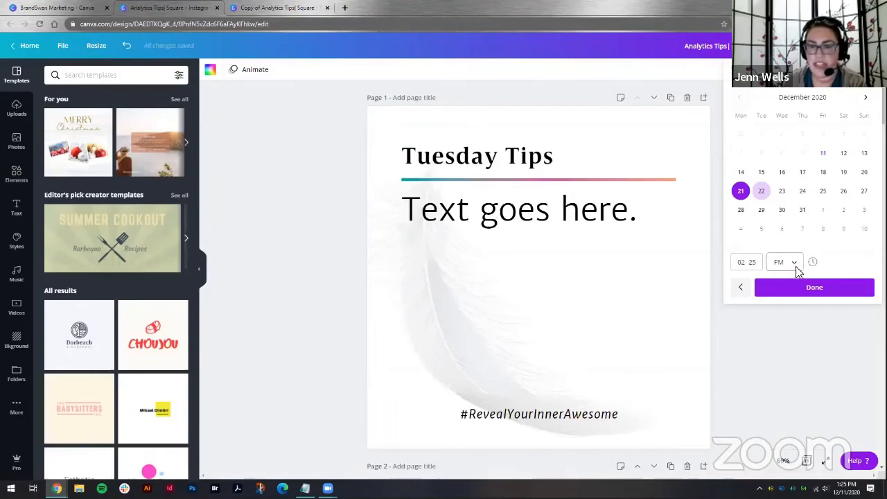
pyautogui.click(802, 287)
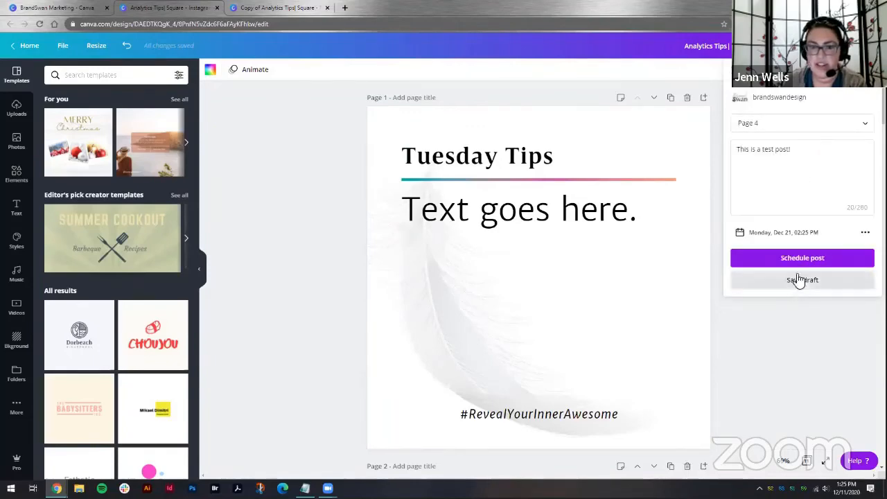
pyautogui.click(802, 257)
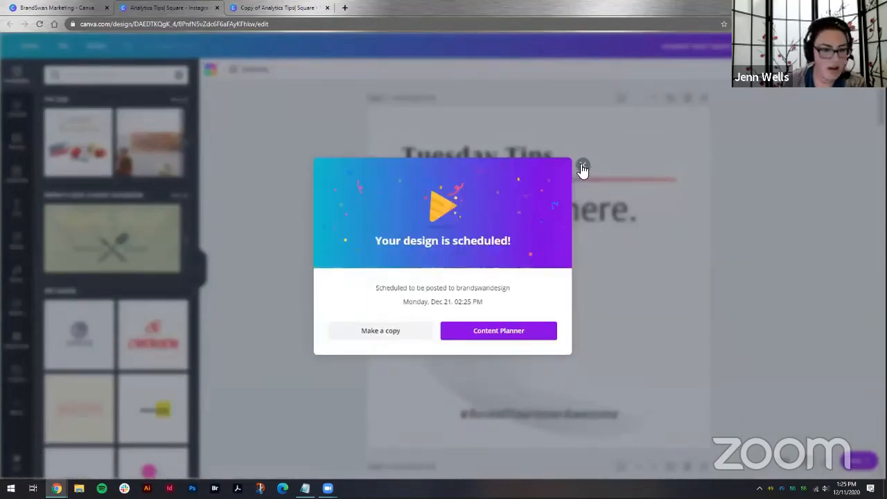
# Step: Open the scheduled post in the Content Planner
pyautogui.click(490, 333)
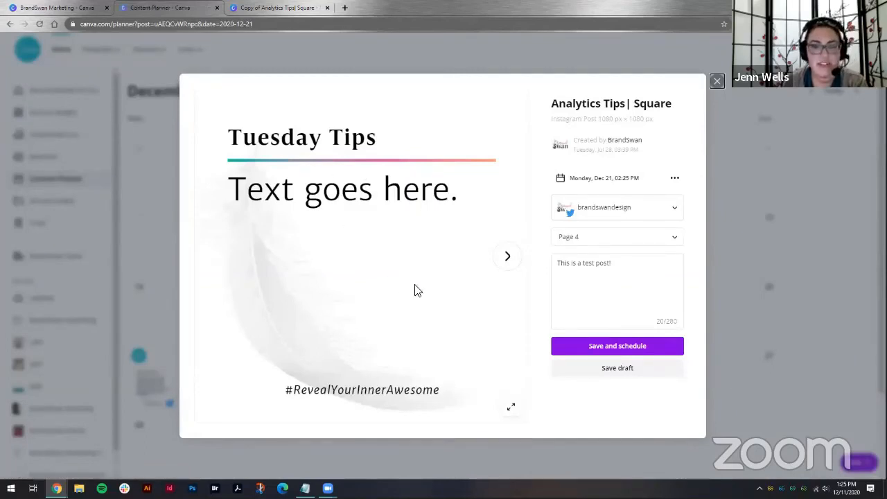
# Step: Close the scheduled post preview and open the add-design options for Monday, Dec 21
pyautogui.click(717, 83)
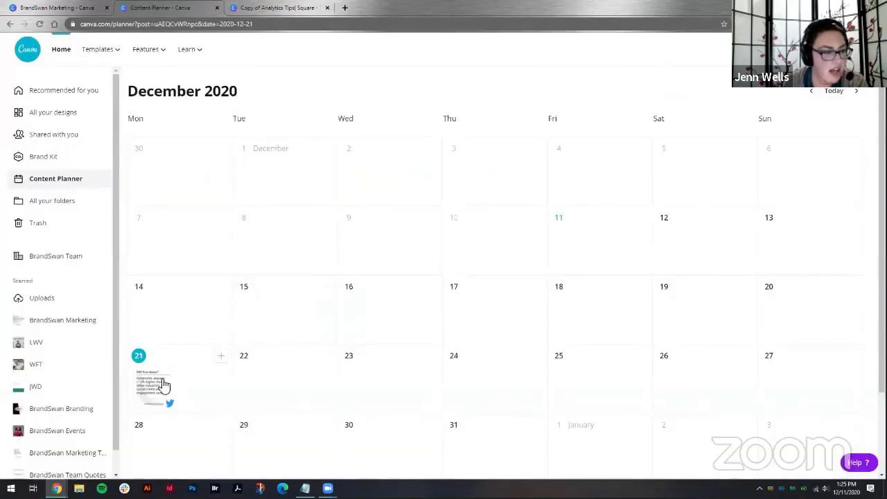
pyautogui.click(223, 357)
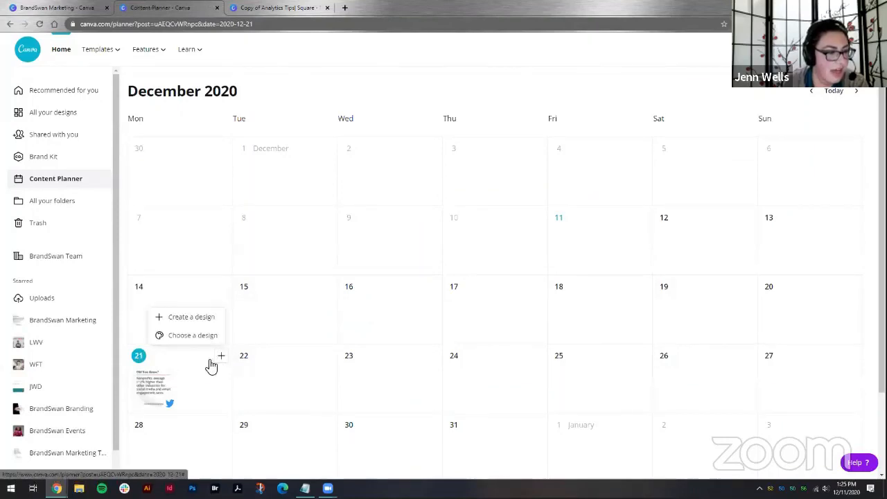
# Step: Reopen the scheduled post, make a copy of its design, and return to the Content Planner tab
pyautogui.click(137, 385)
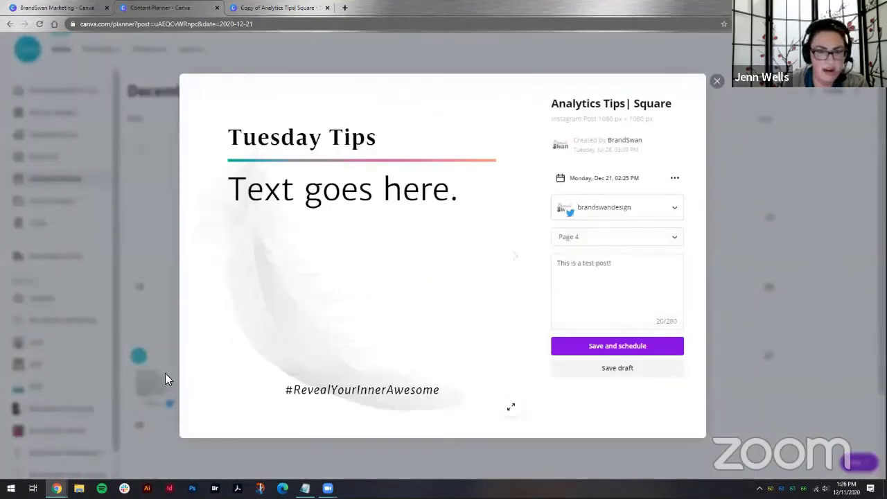
pyautogui.click(675, 181)
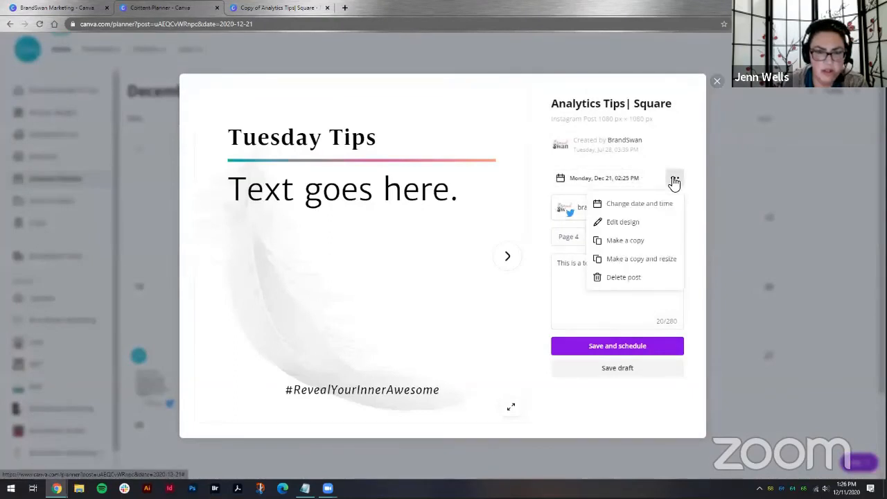
pyautogui.click(636, 242)
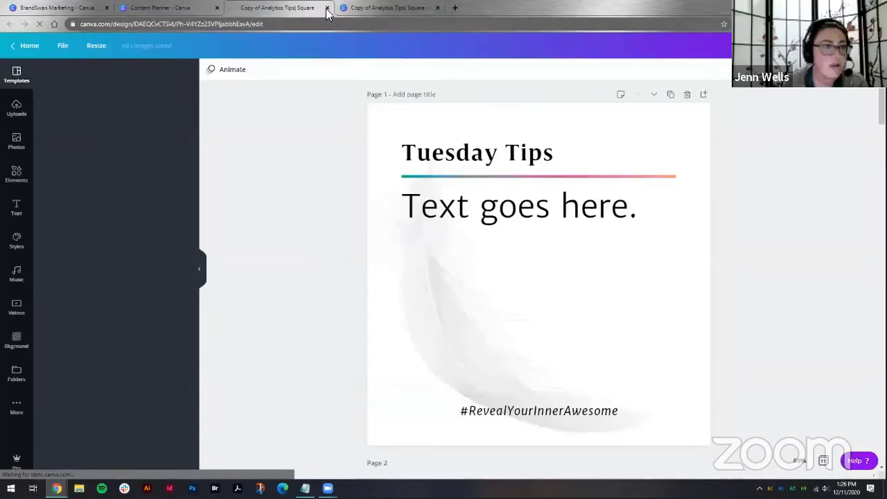
pyautogui.click(173, 7)
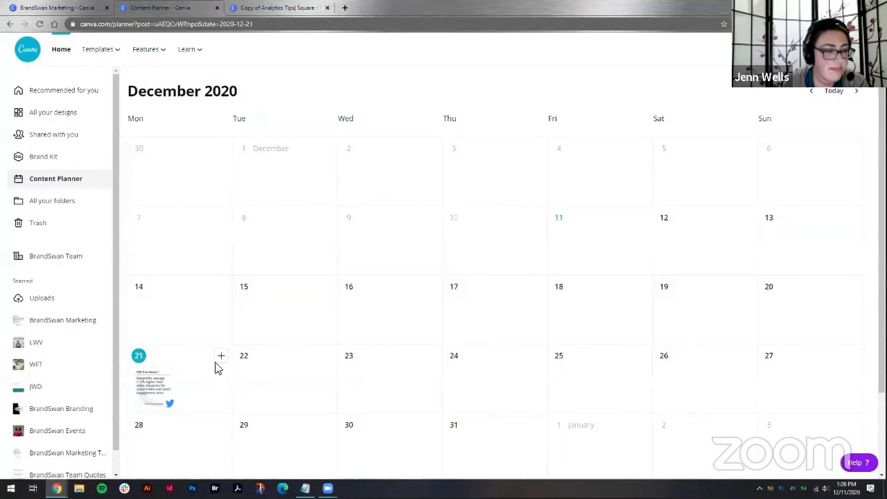
# Step: Reopen the scheduled post and switch its destination account to the BrandSwan Facebook page
pyautogui.click(164, 387)
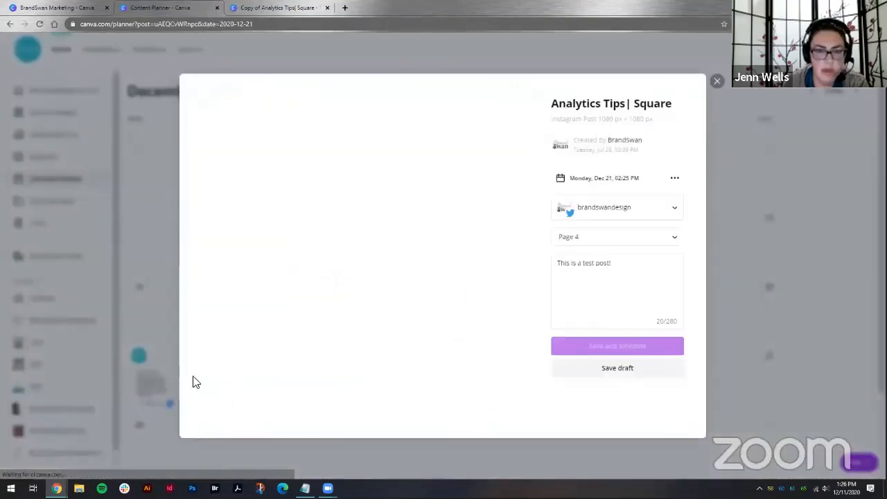
pyautogui.click(647, 209)
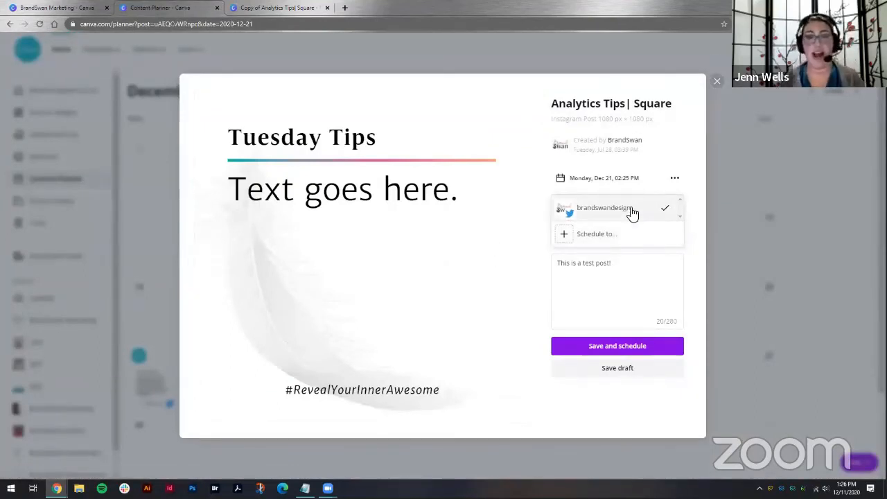
pyautogui.click(619, 237)
pyautogui.click(616, 182)
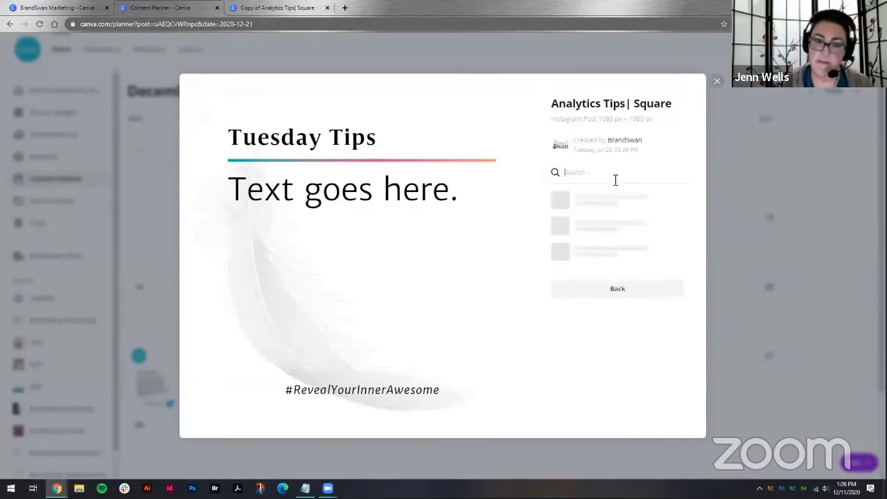
pyautogui.click(603, 201)
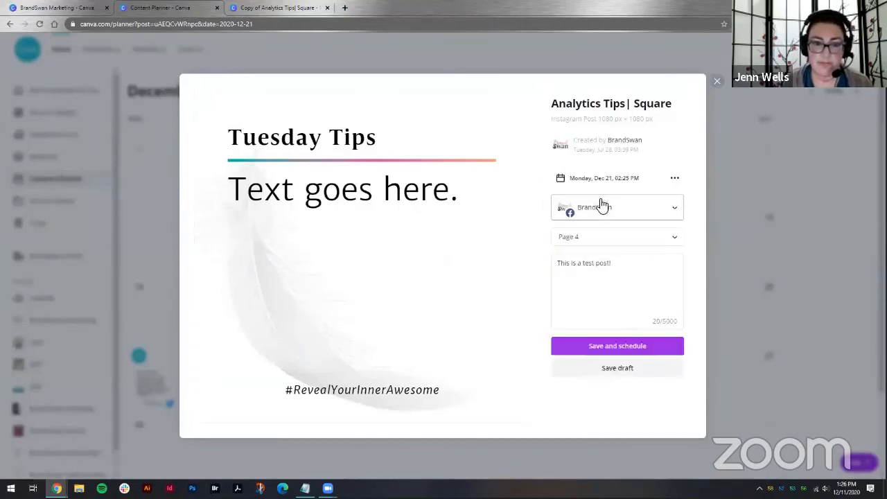
# Step: Save and schedule the post to Facebook, closing the Facebook login popup
pyautogui.click(631, 347)
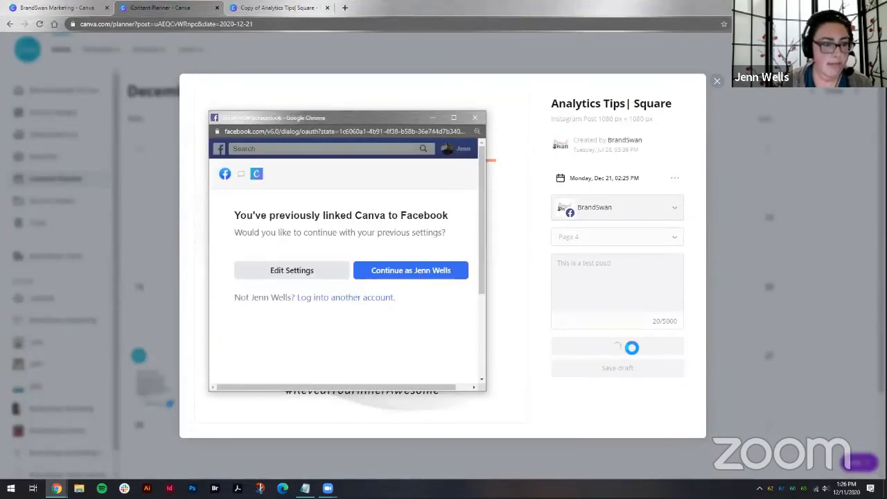
pyautogui.click(476, 117)
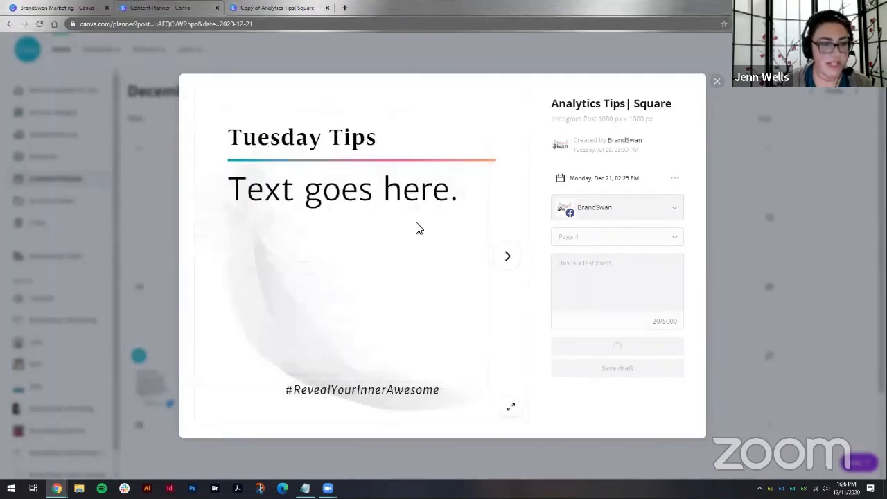
# Step: Close the post dialog and open the overview of all your folders
pyautogui.click(718, 81)
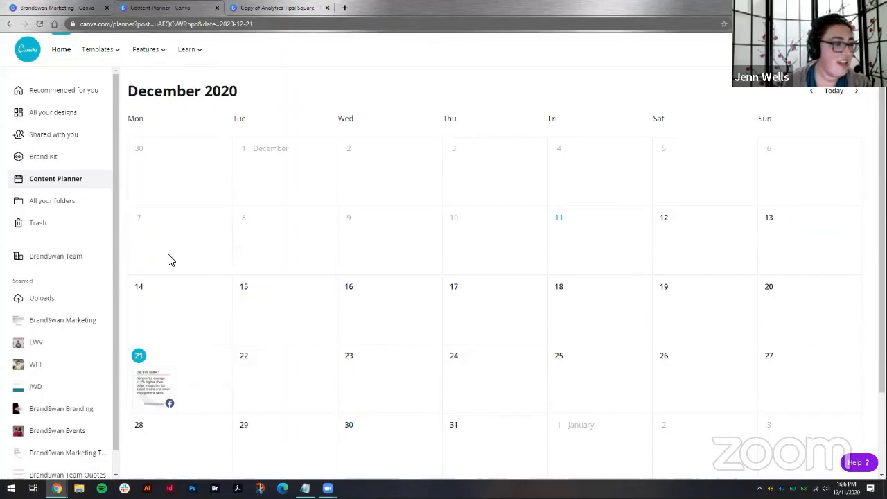
pyautogui.click(59, 203)
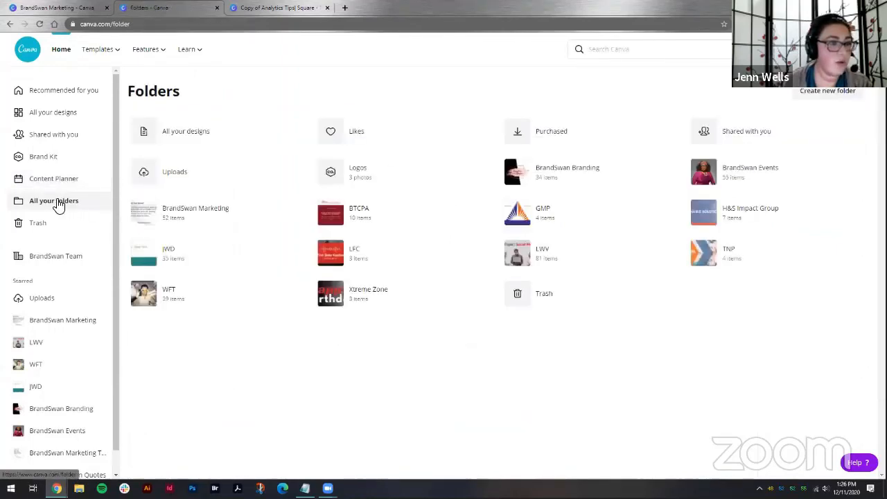